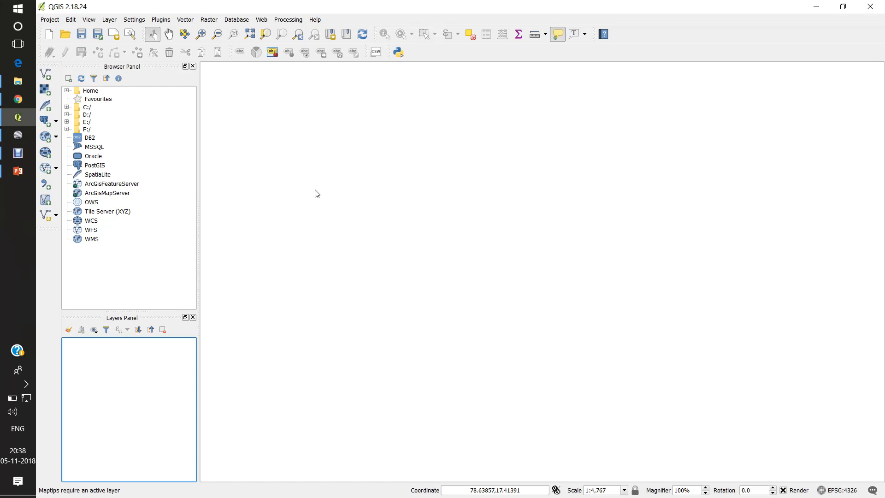
Step: Add the Area image from the modif folder as a raster layer
{"action": "left_click", "coordinate": [50, 95]}
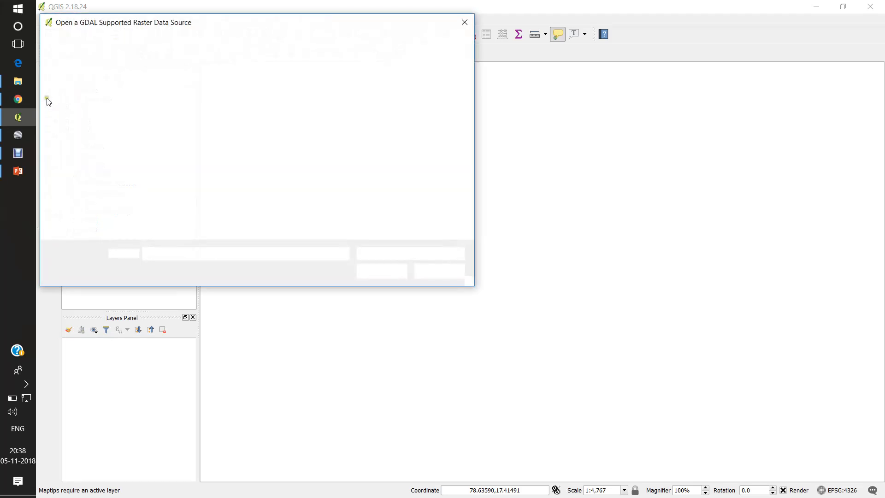
{"action": "left_click", "coordinate": [354, 112]}
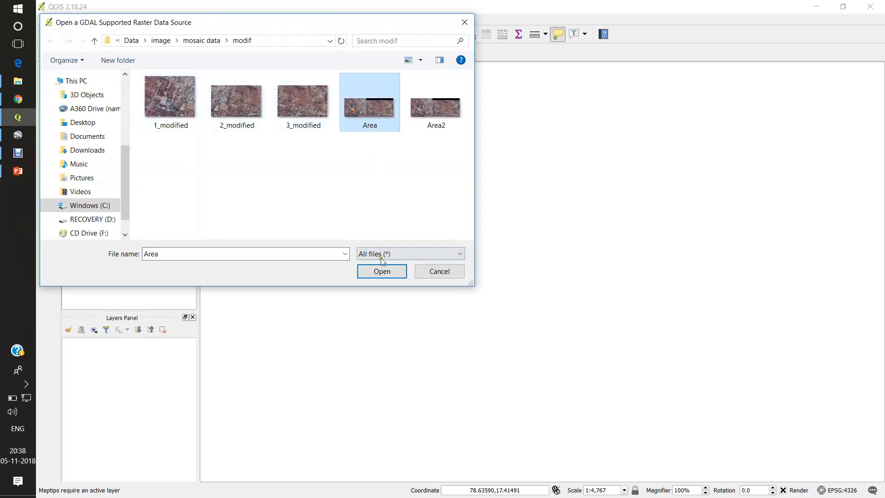
{"action": "left_click", "coordinate": [382, 273]}
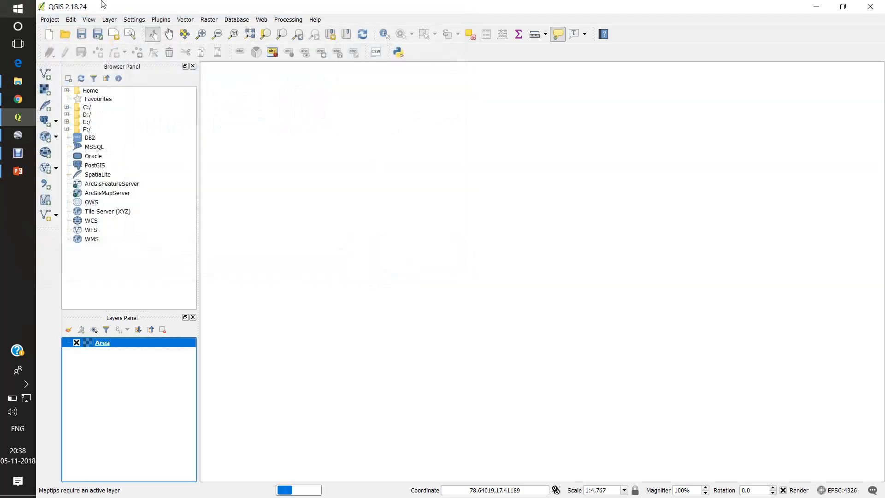
Step: Examine the full extent of the Area raster, including the numbered control points and the buildings, roads and open land
{"action": "scroll", "coordinate": [400, 244], "scroll_direction": "up", "scroll_amount": 1}
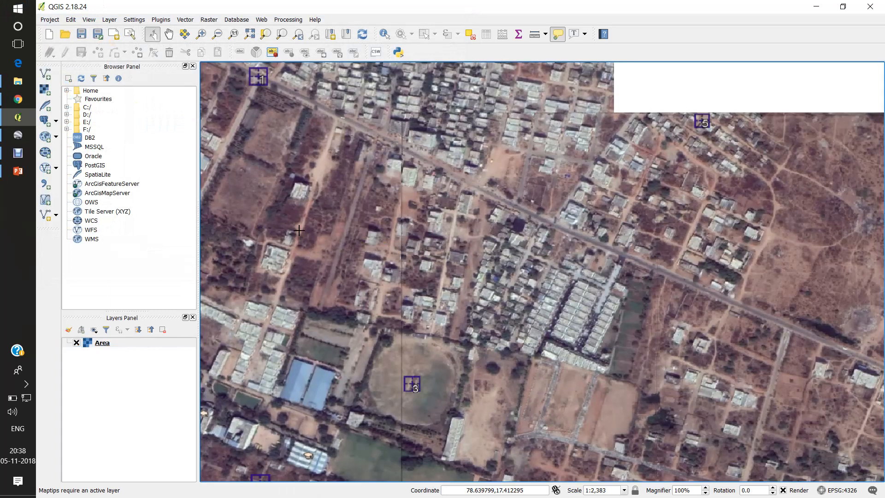
{"action": "left_click_drag", "start_coordinate": [299, 230], "coordinate": [477, 300]}
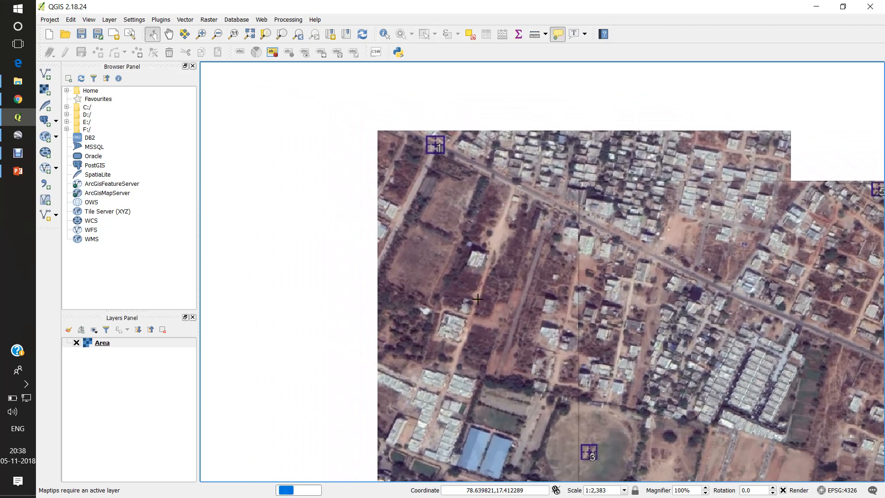
{"action": "scroll", "coordinate": [457, 258], "scroll_direction": "down", "scroll_amount": 1}
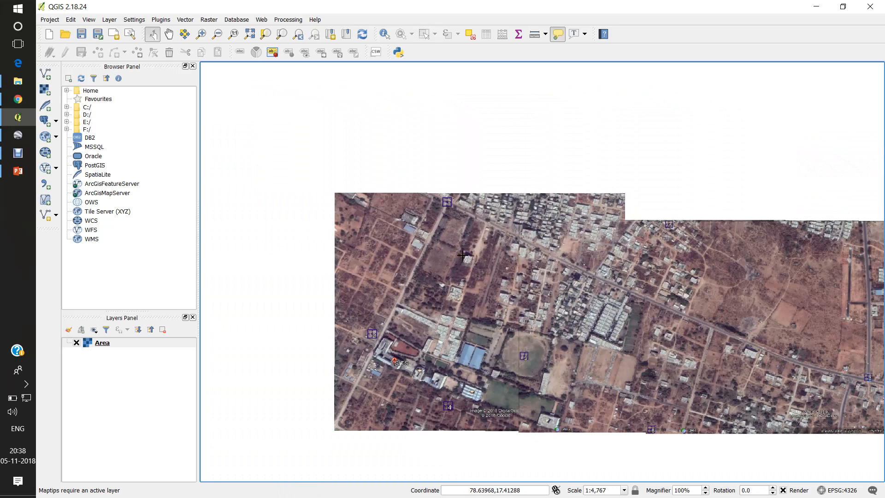
{"action": "left_click_drag", "start_coordinate": [468, 253], "coordinate": [458, 231]}
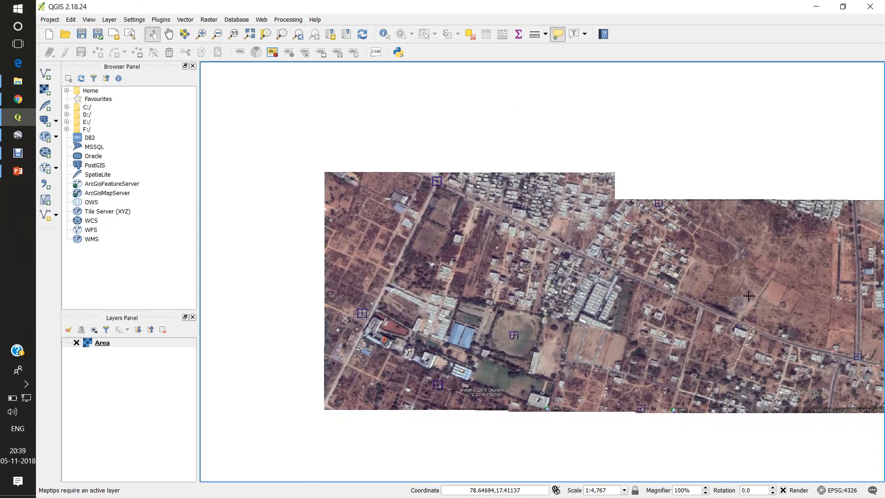
{"action": "left_click_drag", "start_coordinate": [749, 296], "coordinate": [613, 313]}
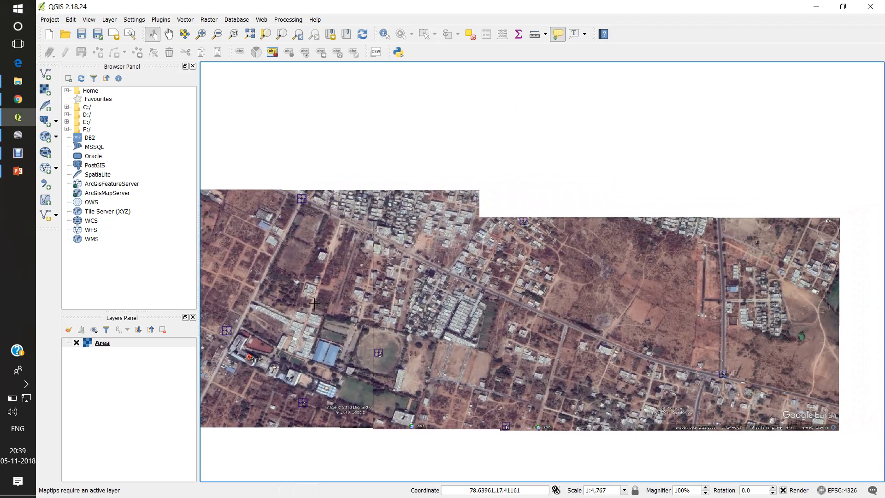
{"action": "left_click_drag", "start_coordinate": [327, 303], "coordinate": [451, 330]}
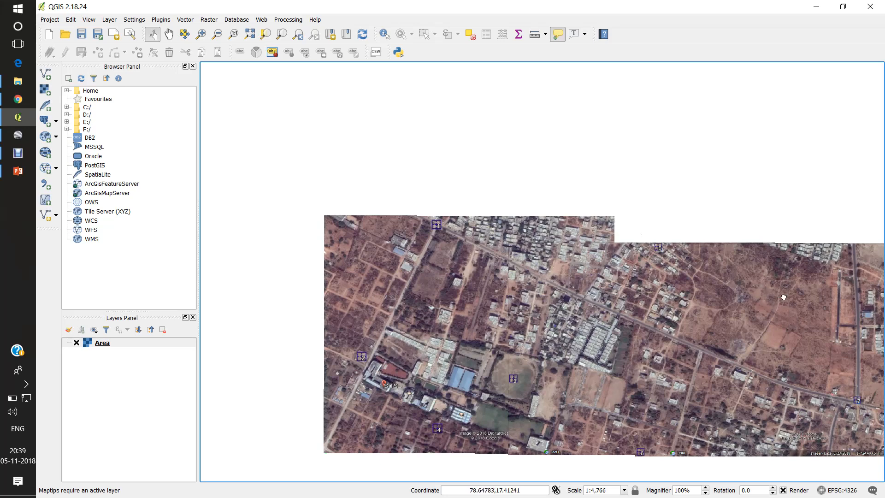
{"action": "left_click_drag", "start_coordinate": [784, 297], "coordinate": [729, 255]}
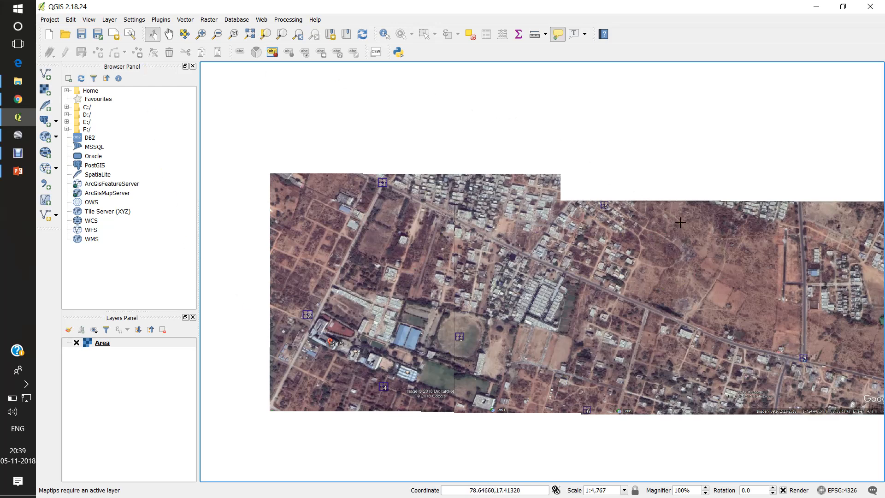
{"action": "left_click_drag", "start_coordinate": [709, 301], "coordinate": [572, 313]}
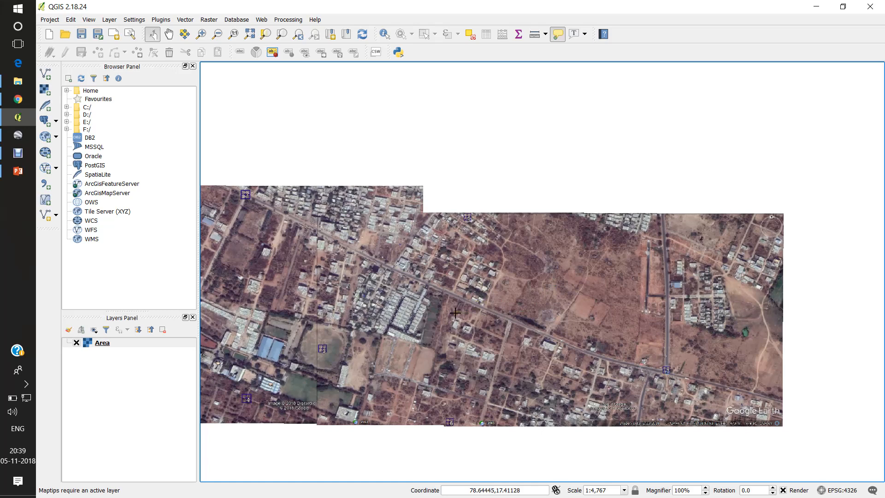
{"action": "left_click_drag", "start_coordinate": [456, 314], "coordinate": [578, 302]}
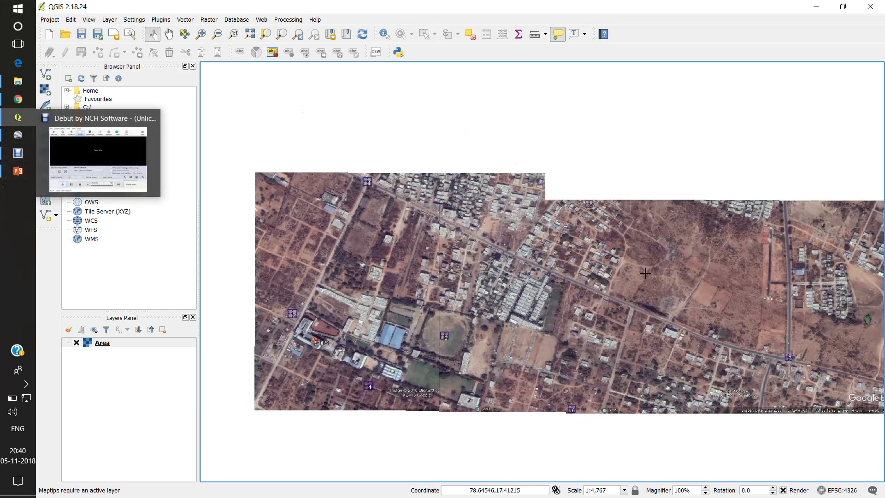
{"action": "left_click", "coordinate": [17, 152]}
{"action": "left_click", "coordinate": [401, 350]}
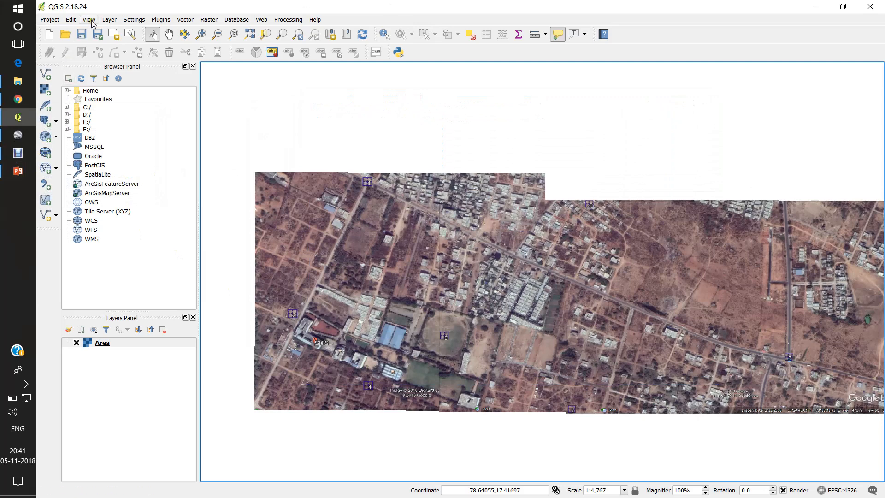
Step: Start a new point shapefile layer and assign it the WGS 84 (EPSG:4326) coordinate reference system
{"action": "left_click", "coordinate": [111, 20]}
{"action": "left_click", "coordinate": [115, 21]}
{"action": "left_click", "coordinate": [113, 20]}
{"action": "mouse_move", "coordinate": [189, 31]}
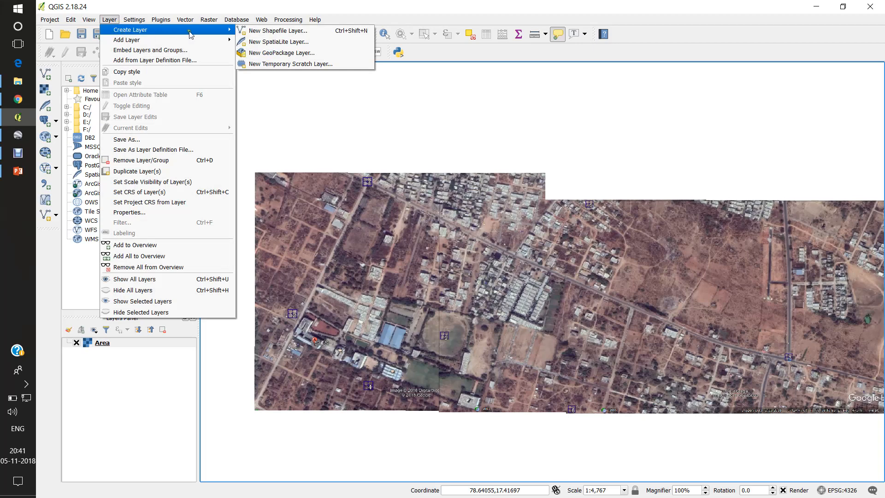
{"action": "left_click", "coordinate": [279, 32]}
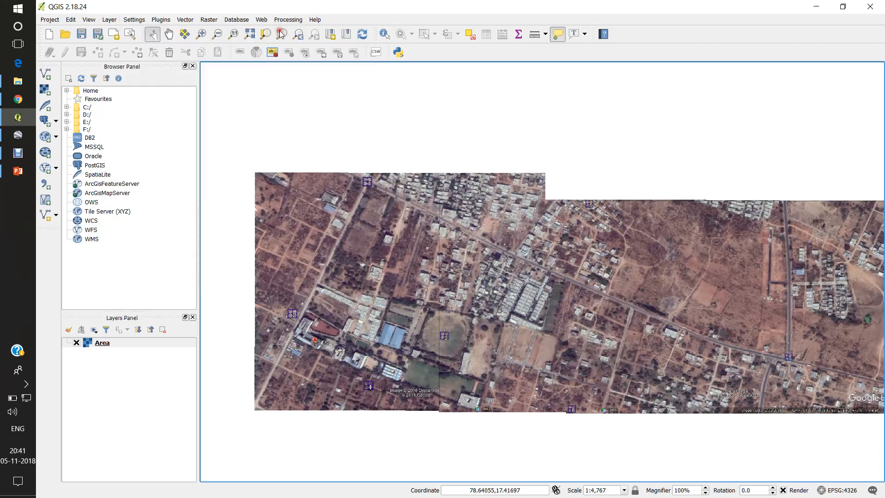
{"action": "left_click_drag", "start_coordinate": [442, 121], "coordinate": [390, 196]}
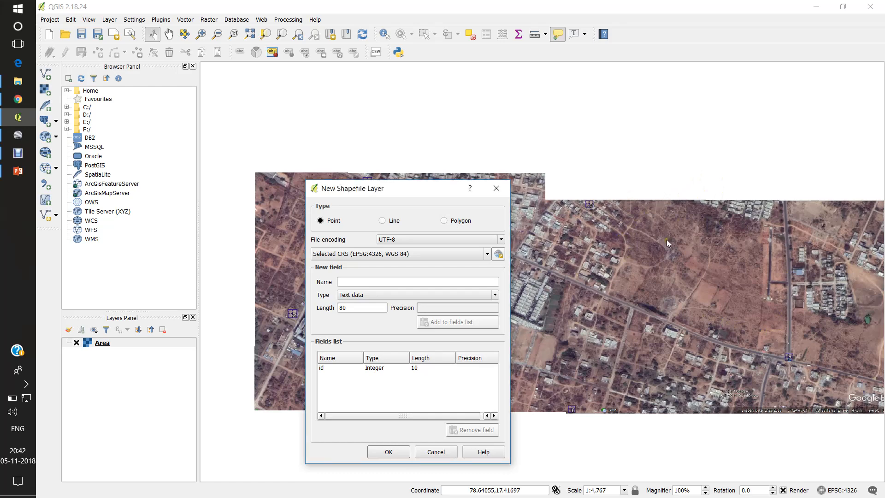
{"action": "left_click_drag", "start_coordinate": [429, 188], "coordinate": [252, 150]}
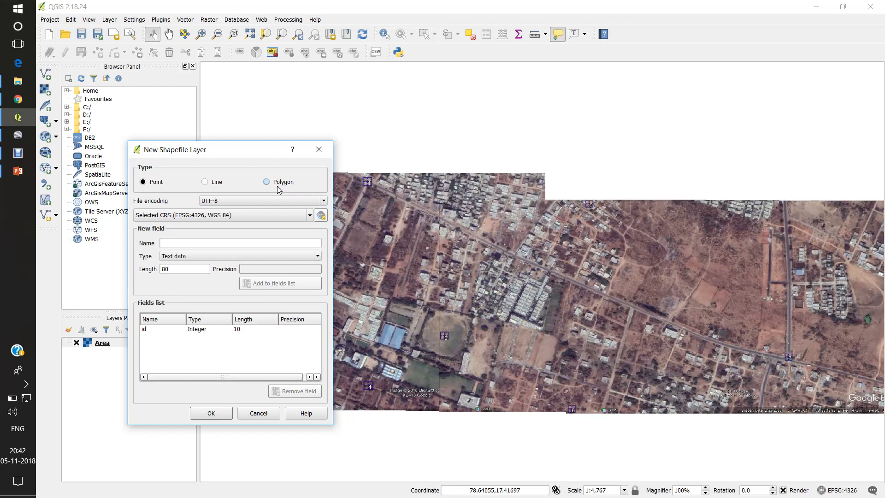
{"action": "left_click_drag", "start_coordinate": [176, 152], "coordinate": [405, 154]}
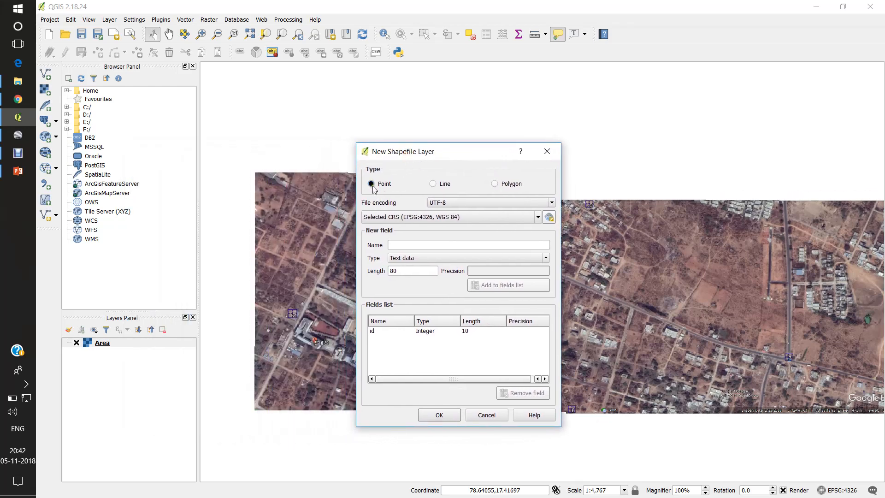
{"action": "left_click", "coordinate": [468, 219]}
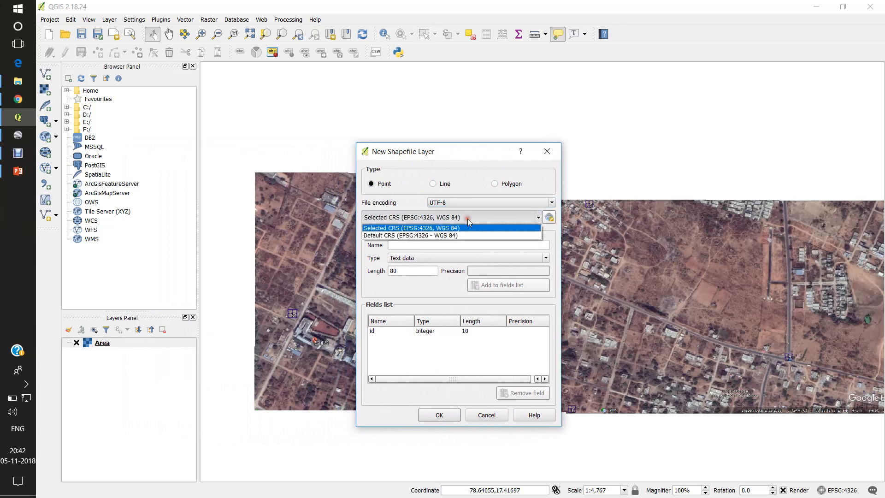
{"action": "left_click", "coordinate": [548, 217]}
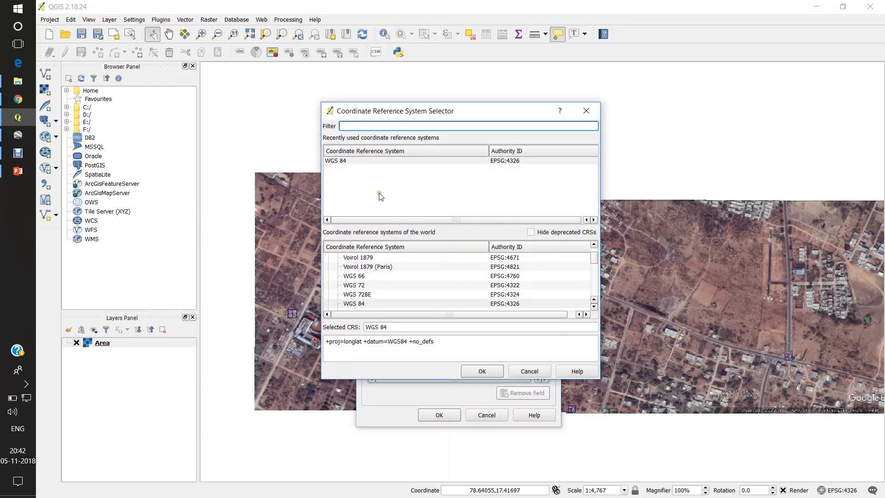
{"action": "left_click", "coordinate": [330, 161]}
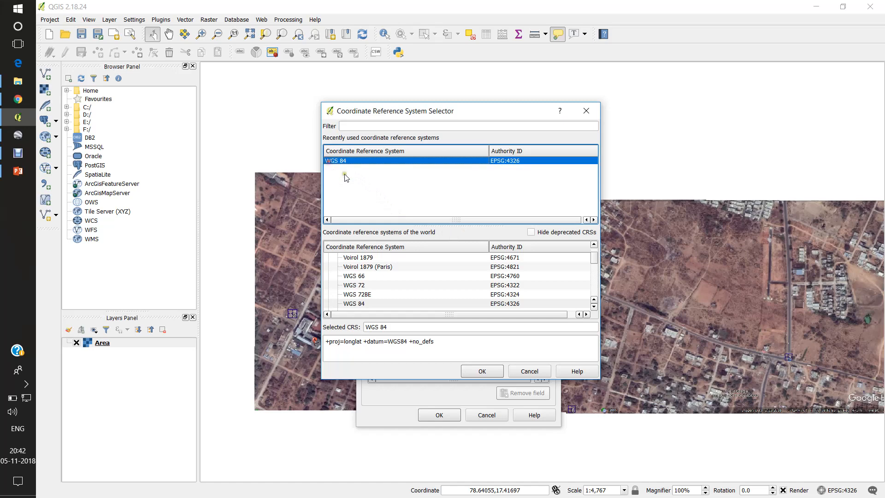
{"action": "left_click", "coordinate": [482, 372]}
Step: Add two text data fields of length 80, Name and Type, to the new shapefile's fields list
{"action": "left_click", "coordinate": [425, 246]}
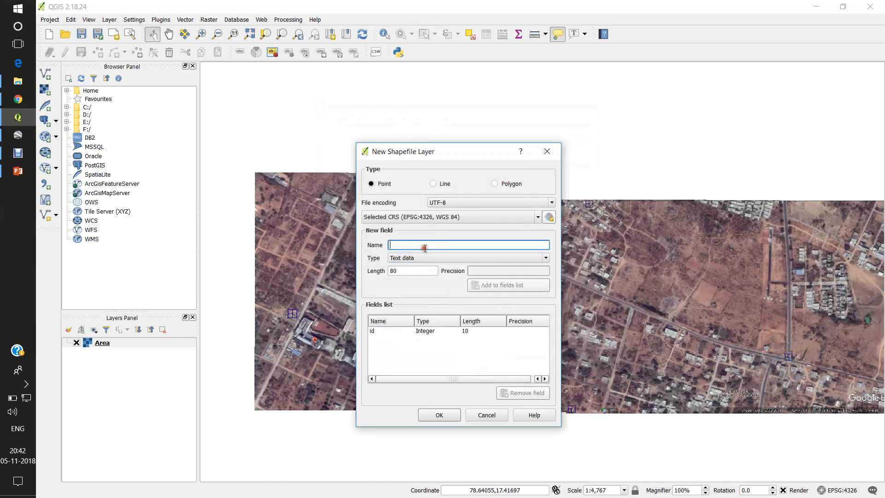
{"action": "type", "text": "BO"}
{"action": "key", "text": "BackSpace"}
{"action": "key", "text": "BackSpace"}
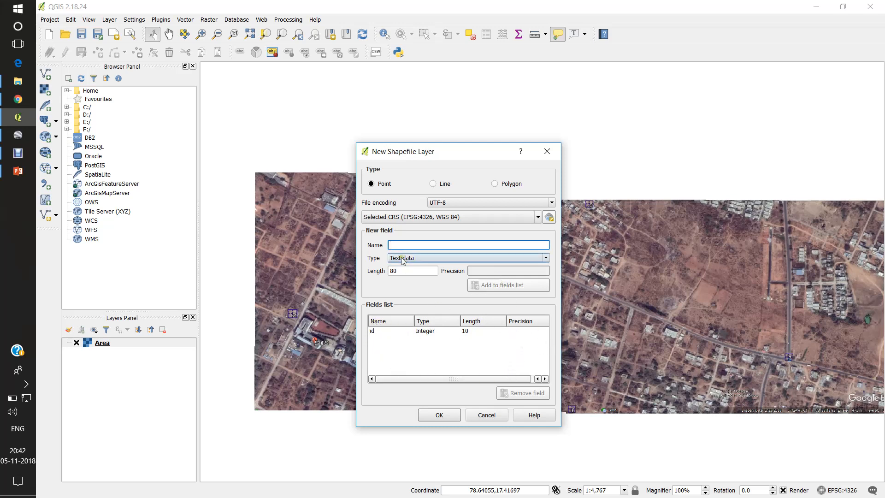
{"action": "type", "text": "Name"}
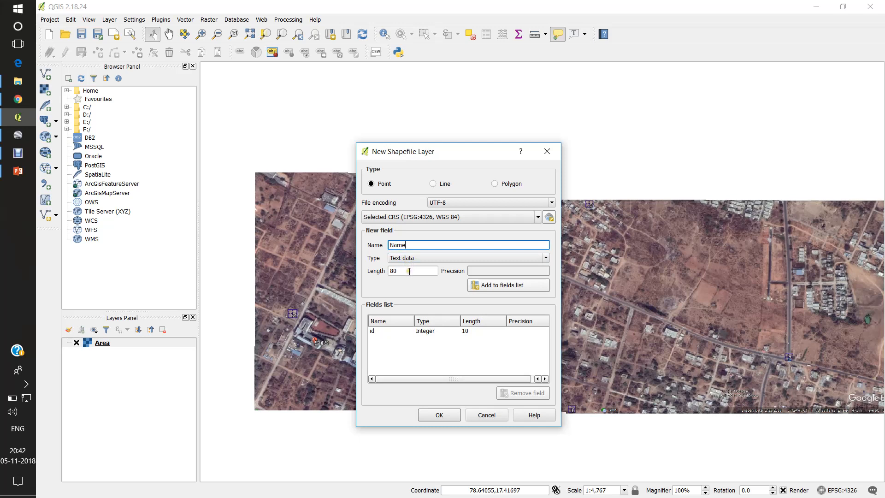
{"action": "left_click", "coordinate": [490, 286]}
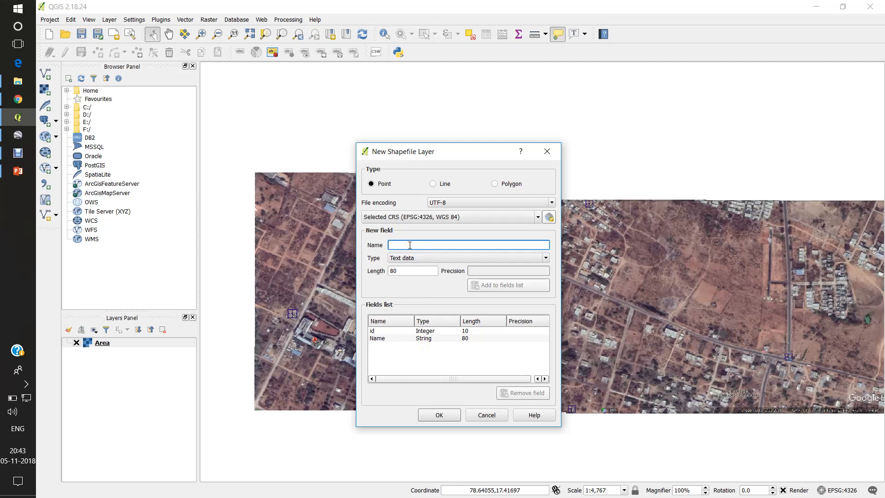
{"action": "type", "text": "Type"}
{"action": "left_click", "coordinate": [485, 286]}
{"action": "double_click", "coordinate": [403, 273]}
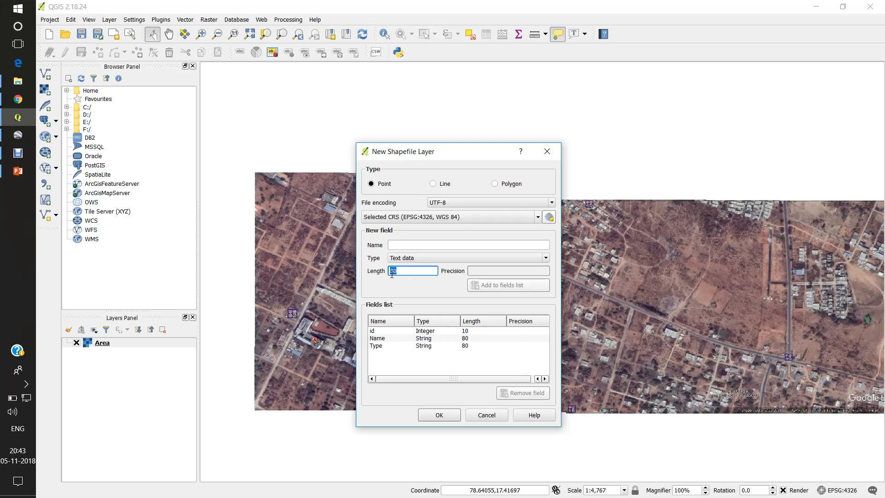
{"action": "type", "text": "20"}
{"action": "key", "text": "BackSpace"}
{"action": "key", "text": "BackSpace"}
{"action": "type", "text": "80"}
Step: Accept the shapefile definition and create a folder named practice inside the shapefiles folder for saving it
{"action": "left_click", "coordinate": [440, 415]}
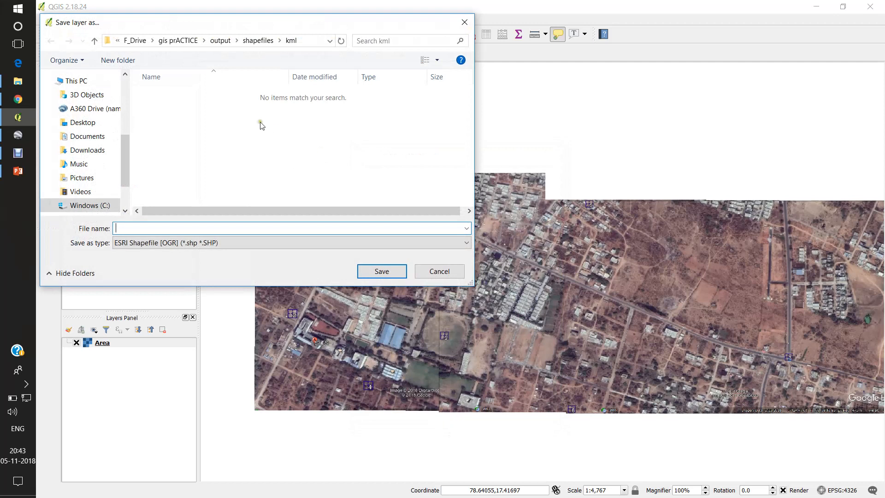
{"action": "left_click", "coordinate": [244, 44]}
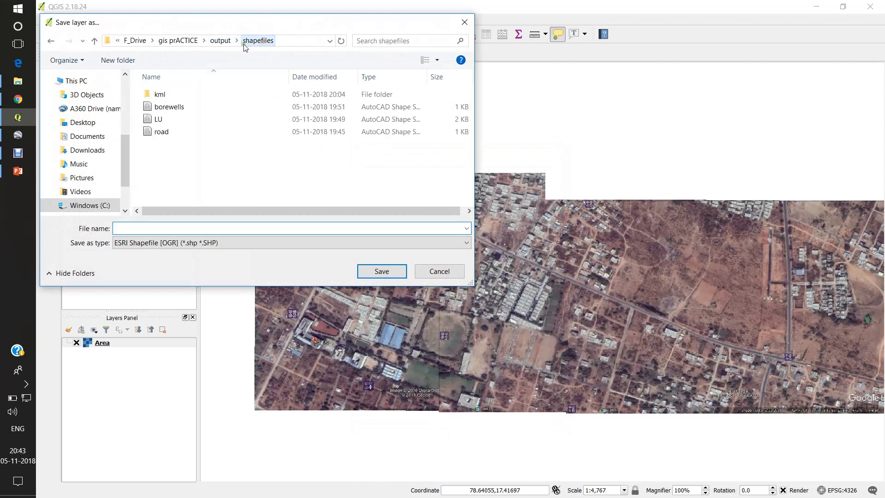
{"action": "left_click", "coordinate": [123, 64]}
{"action": "type", "text": "pra"}
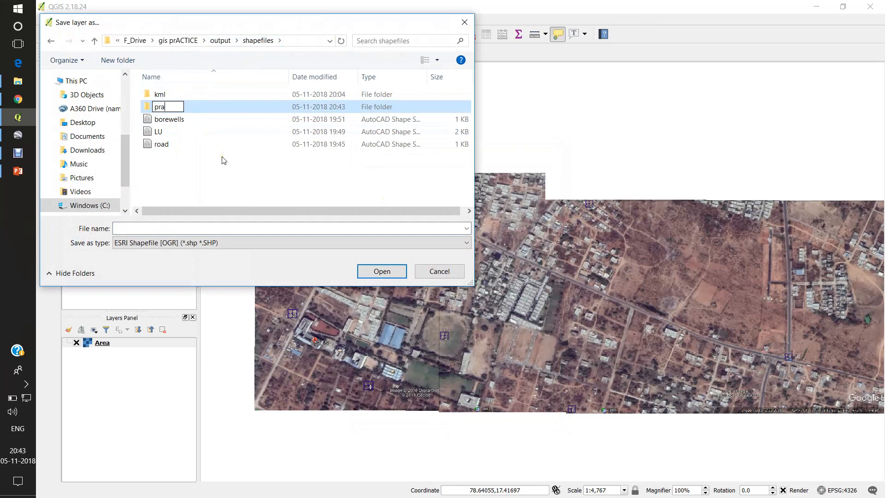
{"action": "type", "text": "ctice"}
{"action": "left_click", "coordinate": [221, 156]}
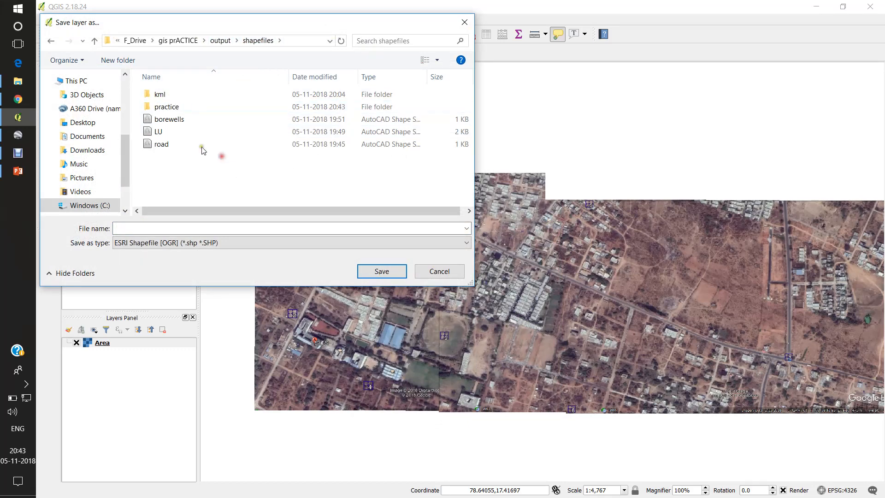
Step: Save the new layer in the practice folder as an ESRI Shapefile named borewells
{"action": "double_click", "coordinate": [175, 107]}
{"action": "left_click", "coordinate": [197, 227]}
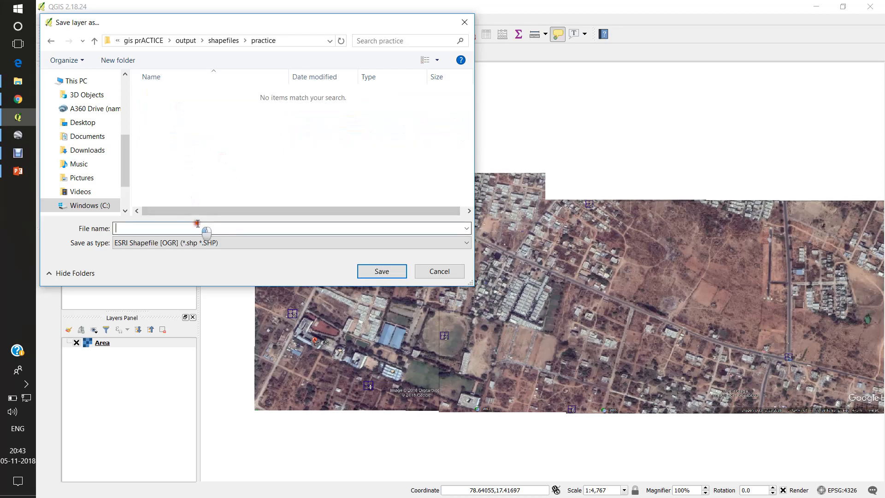
{"action": "type", "text": "borewells"}
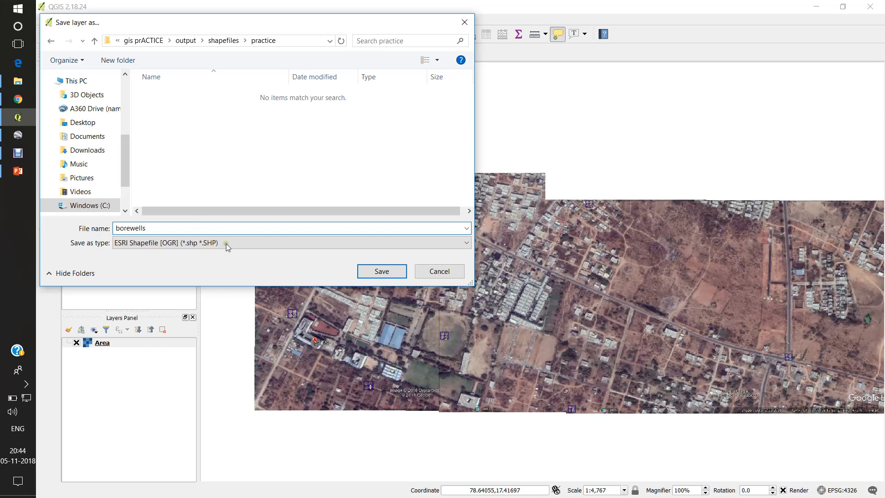
{"action": "left_click", "coordinate": [399, 272]}
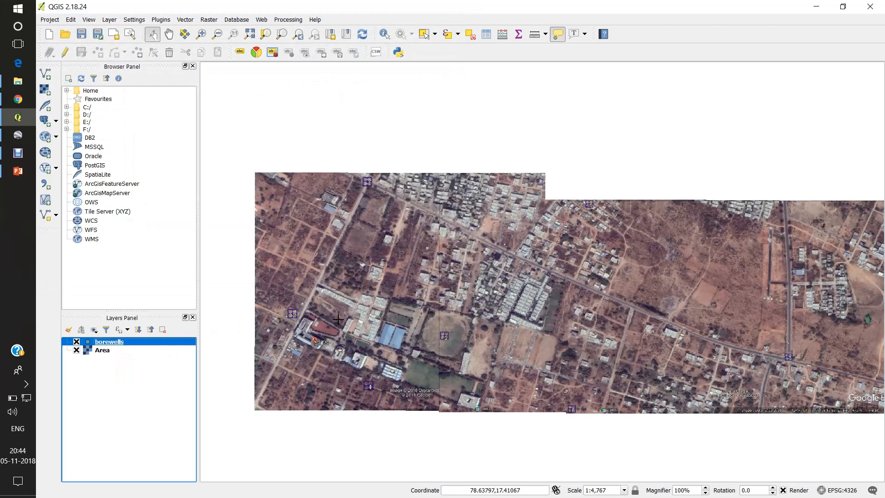
Step: Enable editing on the borewells layer and place a point in the open field beside the road in the northwest of the image
{"action": "left_click_drag", "start_coordinate": [372, 315], "coordinate": [455, 377]}
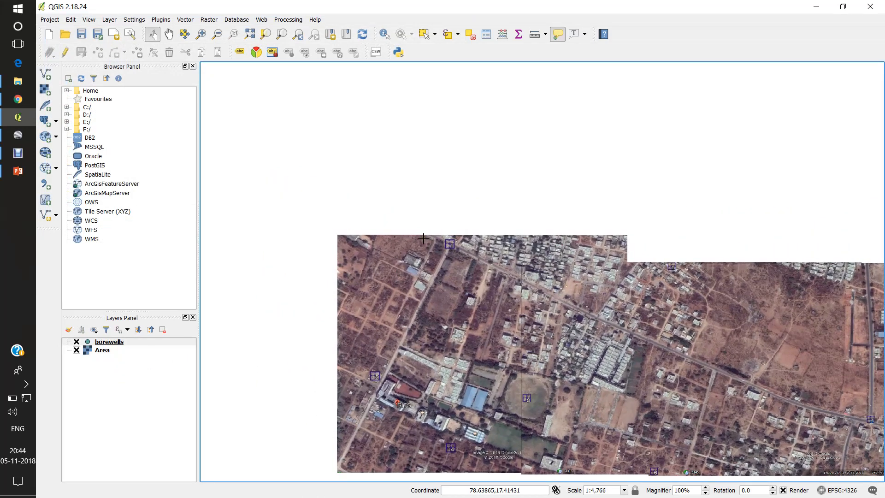
{"action": "left_click", "coordinate": [109, 342]}
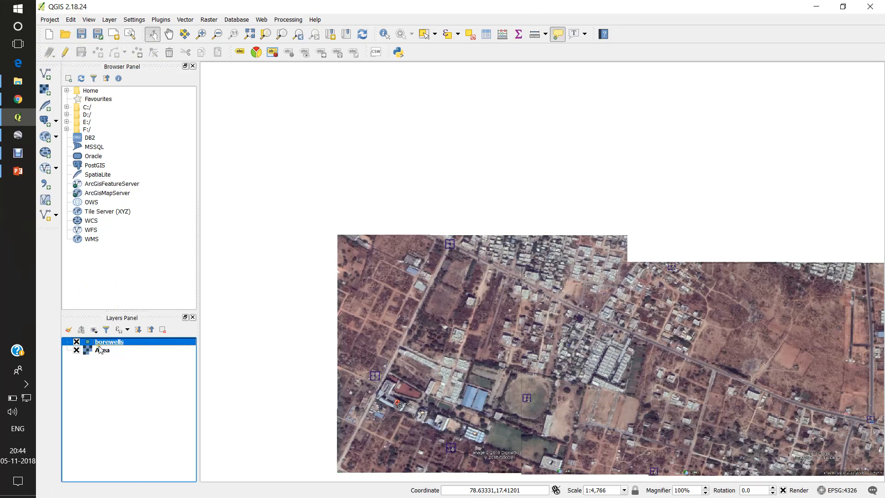
{"action": "left_click", "coordinate": [66, 55]}
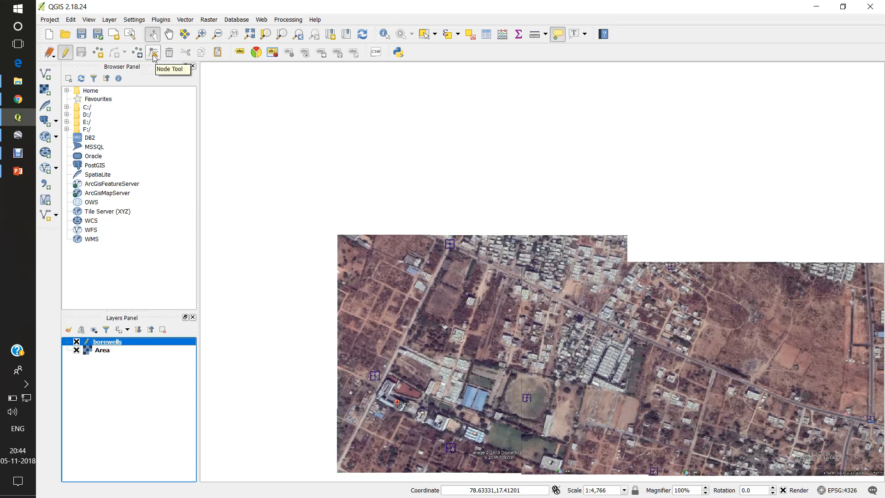
{"action": "left_click", "coordinate": [98, 52]}
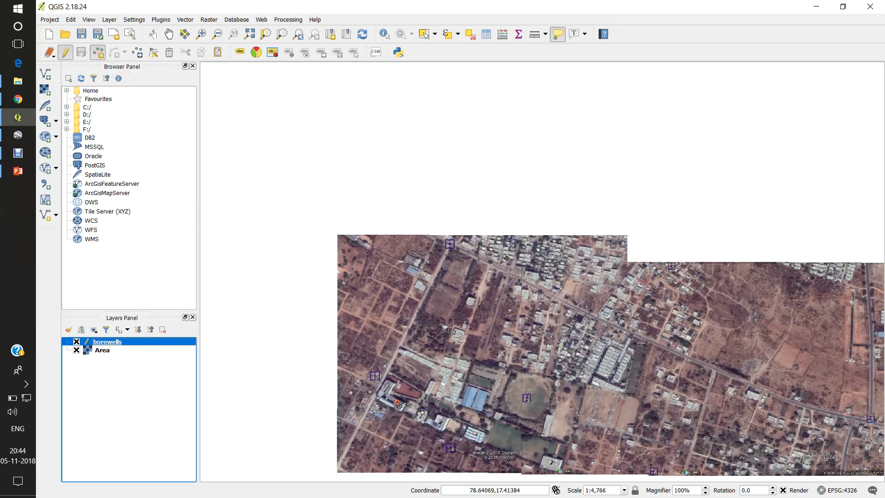
{"action": "scroll", "coordinate": [370, 178], "scroll_direction": "up", "scroll_amount": 2}
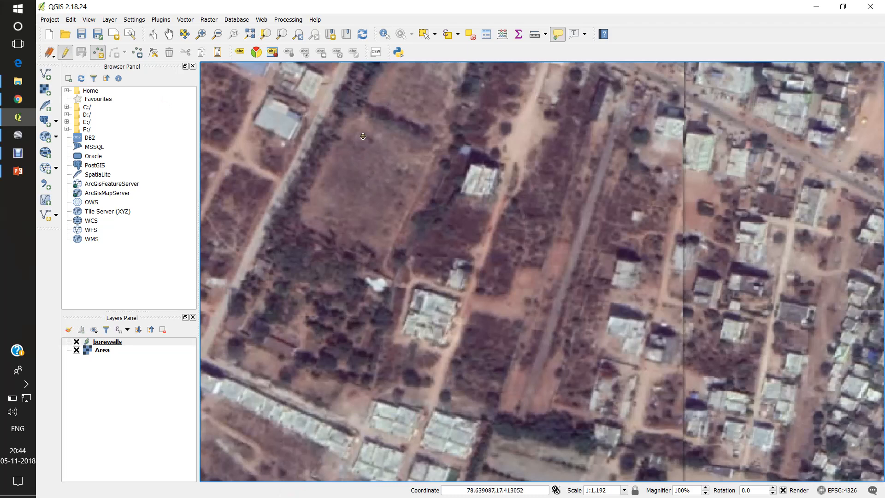
{"action": "left_click", "coordinate": [363, 136]}
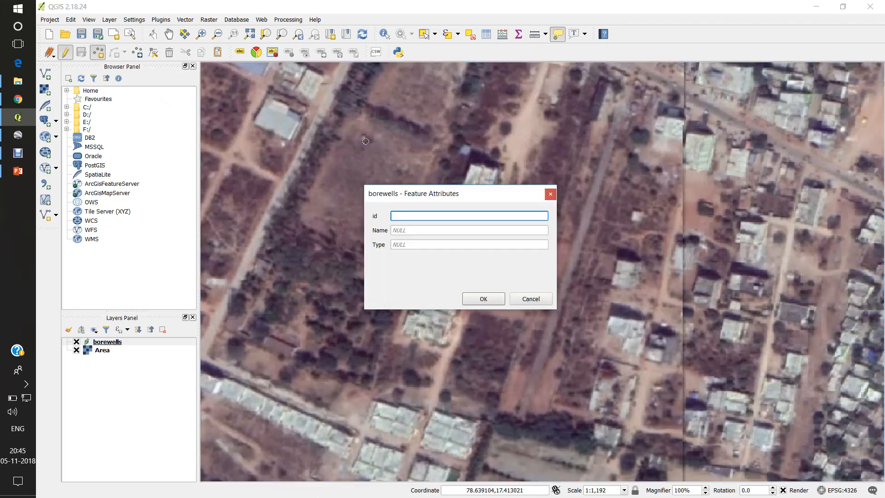
Step: Give the new borewell point the Name well1 and the Type Aband, and accept its attributes
{"action": "left_click", "coordinate": [407, 230]}
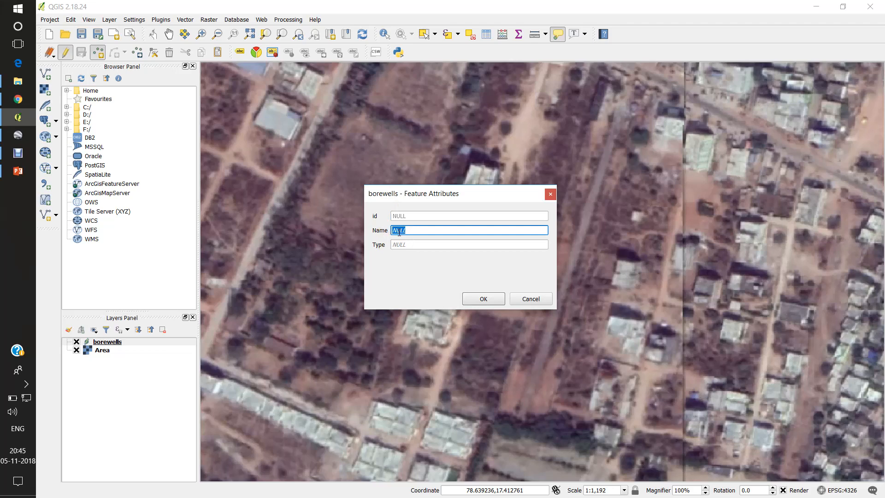
{"action": "type", "text": "Borewells"}
{"action": "key", "text": "BackSpace"}
{"action": "key", "text": "BackSpace"}
{"action": "key", "text": "BackSpace"}
{"action": "key", "text": "BackSpace"}
{"action": "key", "text": "BackSpace"}
{"action": "key", "text": "BackSpace"}
{"action": "key", "text": "BackSpace"}
{"action": "key", "text": "BackSpace"}
{"action": "type", "text": "well1"}
{"action": "left_click", "coordinate": [450, 245]}
{"action": "type", "text": "A"}
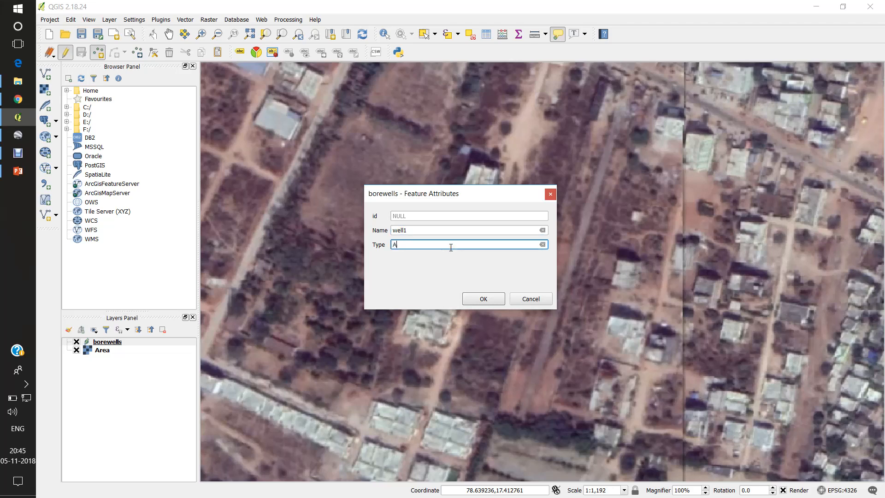
{"action": "type", "text": "band"}
{"action": "left_click", "coordinate": [482, 299]}
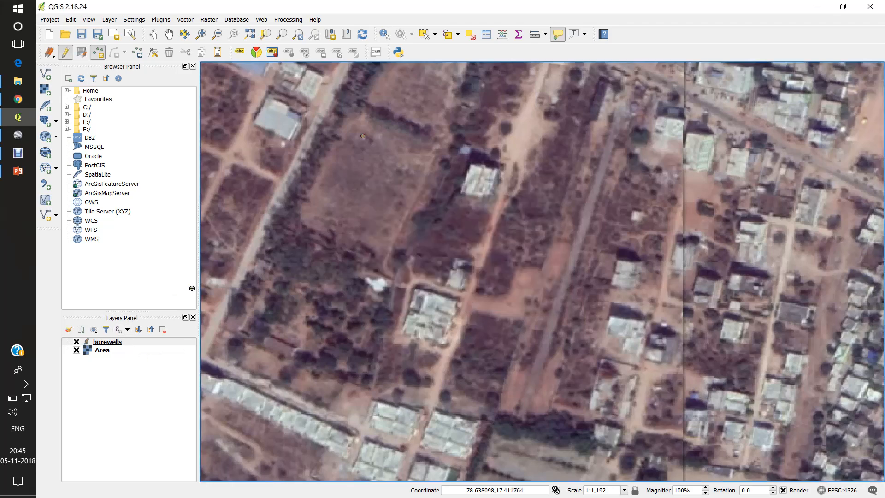
Step: Add a borewell point on the bare plot just north of the diagonal main road, with Name Well2 and Type Open
{"action": "left_click_drag", "start_coordinate": [424, 194], "coordinate": [380, 88]}
{"action": "scroll", "coordinate": [412, 183], "scroll_direction": "down", "scroll_amount": 1}
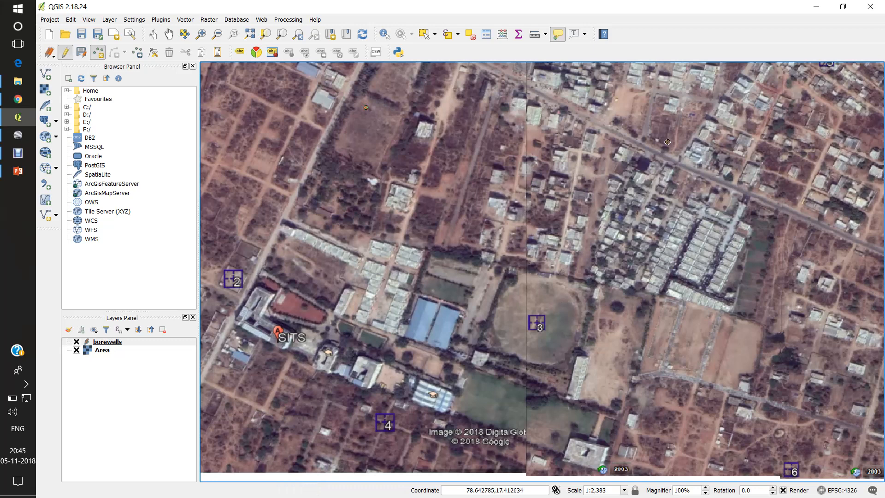
{"action": "left_click", "coordinate": [660, 118]}
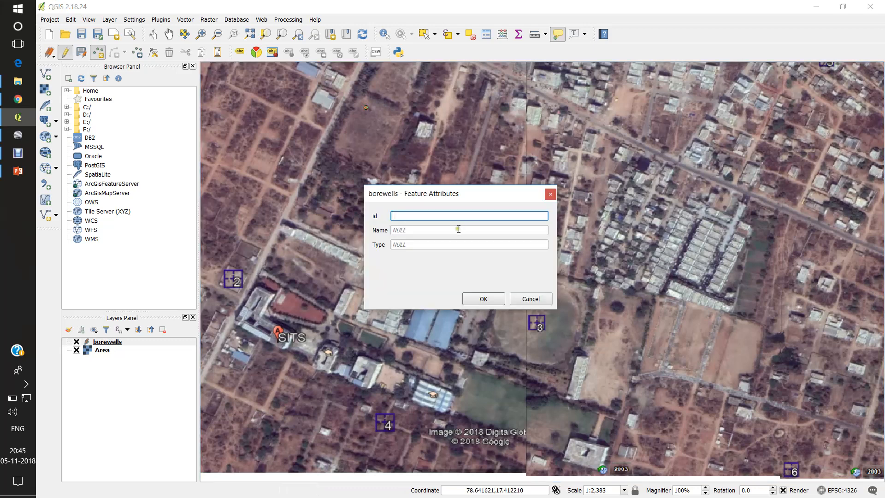
{"action": "left_click", "coordinate": [420, 232]}
{"action": "type", "text": "well"}
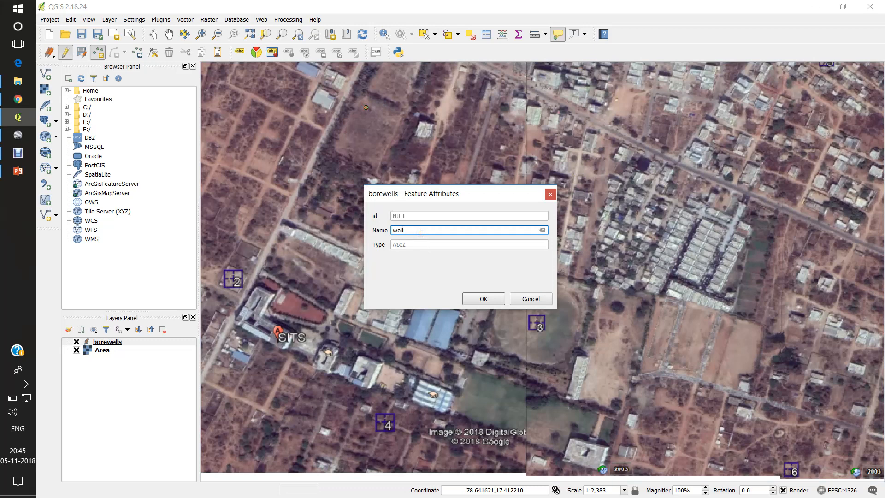
{"action": "type", "text": "elWe"}
{"action": "left_click", "coordinate": [419, 247]}
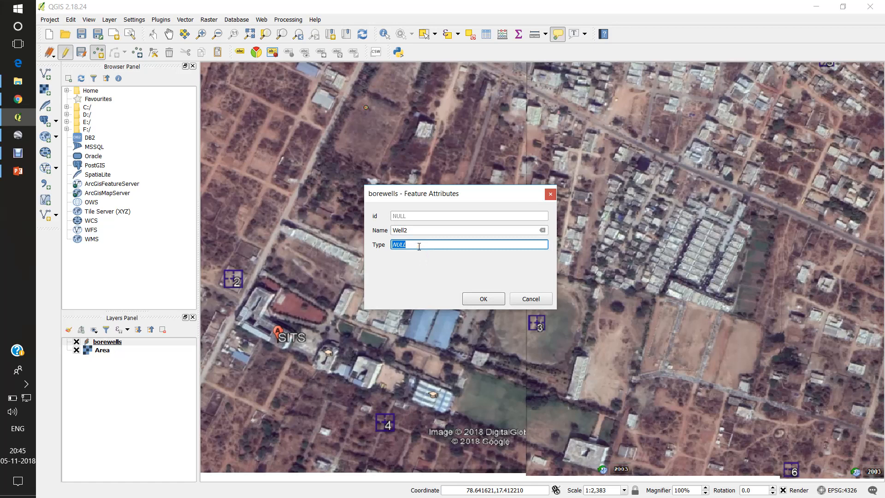
{"action": "type", "text": "Open"}
{"action": "left_click", "coordinate": [467, 300]}
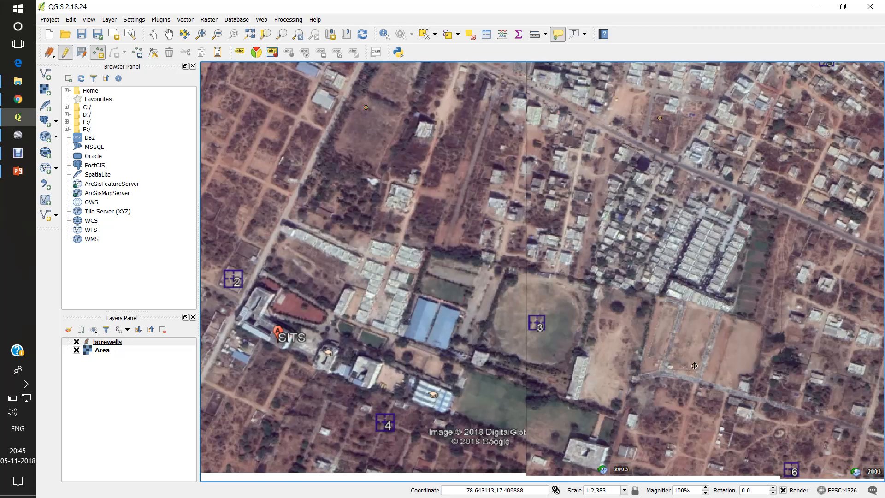
Step: Add a borewell point at the southern edge of the bare ground southeast of the circular field, with Name well3 and Type Open
{"action": "left_click", "coordinate": [608, 399]}
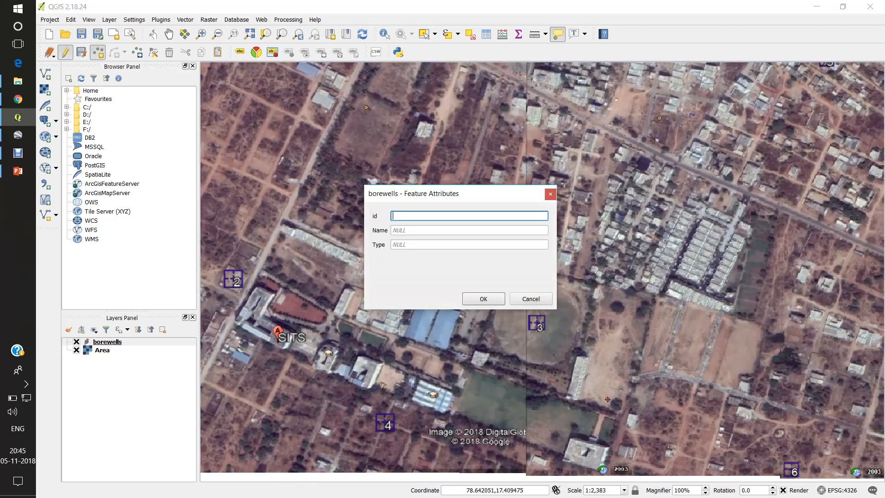
{"action": "left_click", "coordinate": [431, 230]}
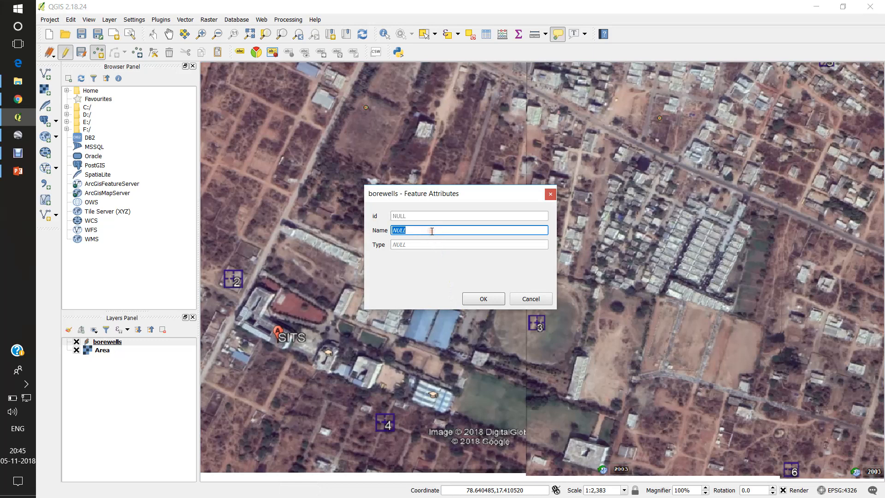
{"action": "type", "text": "well3"}
{"action": "left_click", "coordinate": [432, 245]}
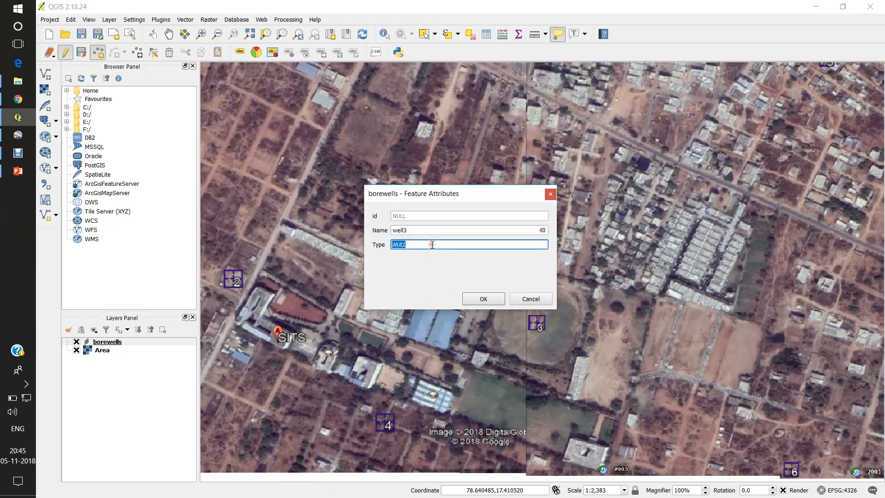
{"action": "type", "text": "Open"}
{"action": "left_click", "coordinate": [482, 297]}
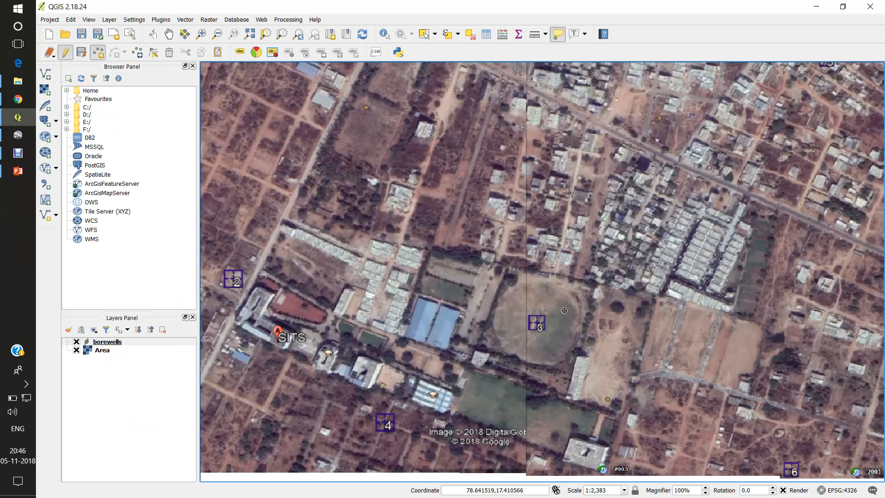
Step: Save the borewells layer edits and end its editing session
{"action": "left_click_drag", "start_coordinate": [564, 310], "coordinate": [553, 312]}
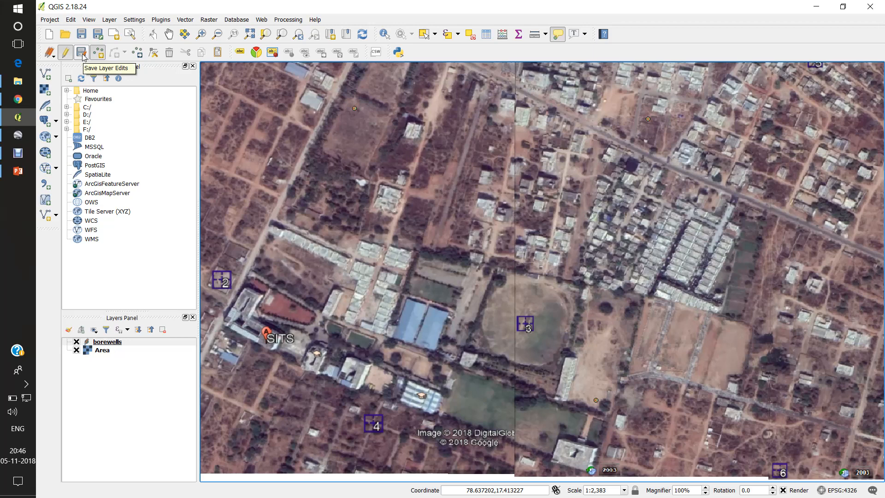
{"action": "left_click", "coordinate": [82, 54]}
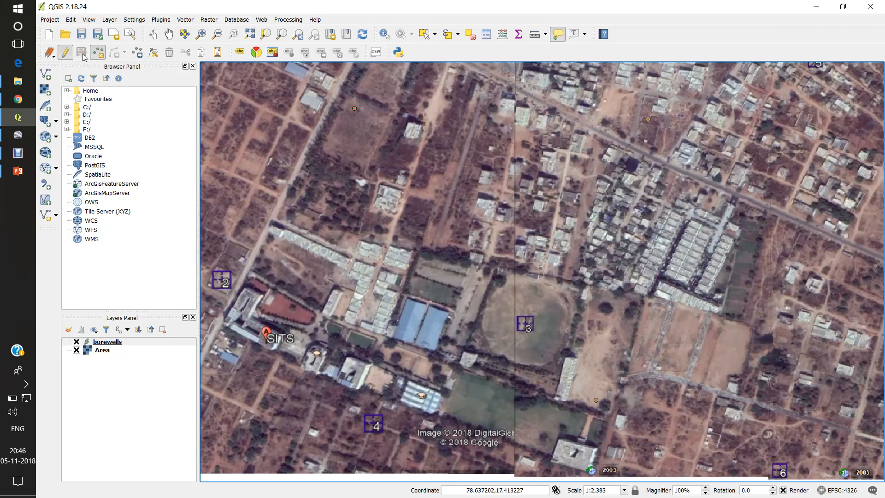
{"action": "left_click", "coordinate": [66, 53]}
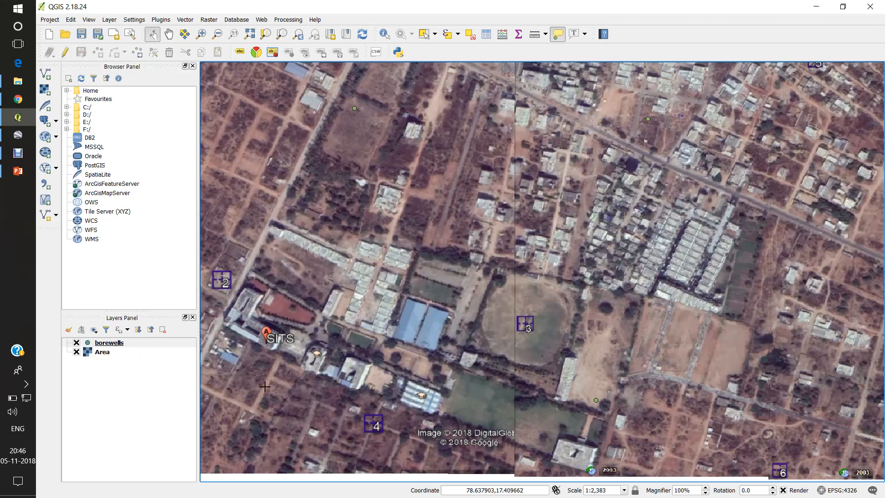
Step: Open the properties of the borewells layer and set its style to Categorized
{"action": "left_click_drag", "start_coordinate": [514, 378], "coordinate": [504, 309]}
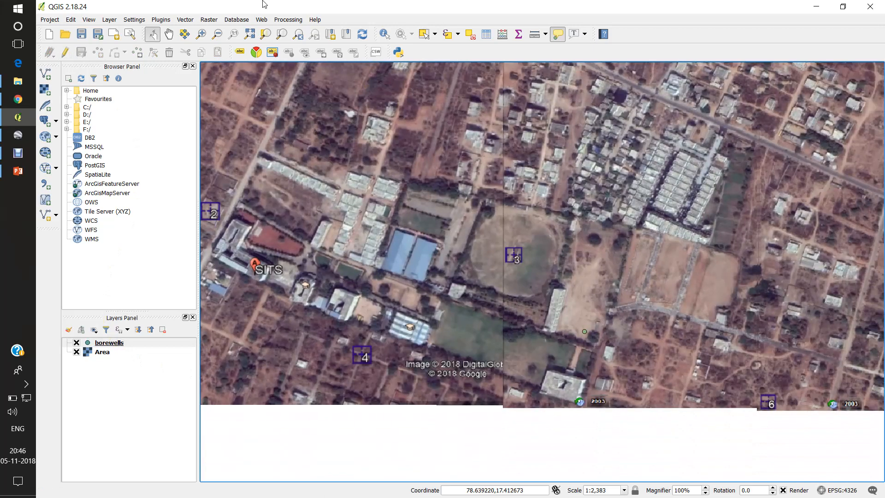
{"action": "left_click", "coordinate": [107, 345]}
{"action": "right_click", "coordinate": [107, 345]}
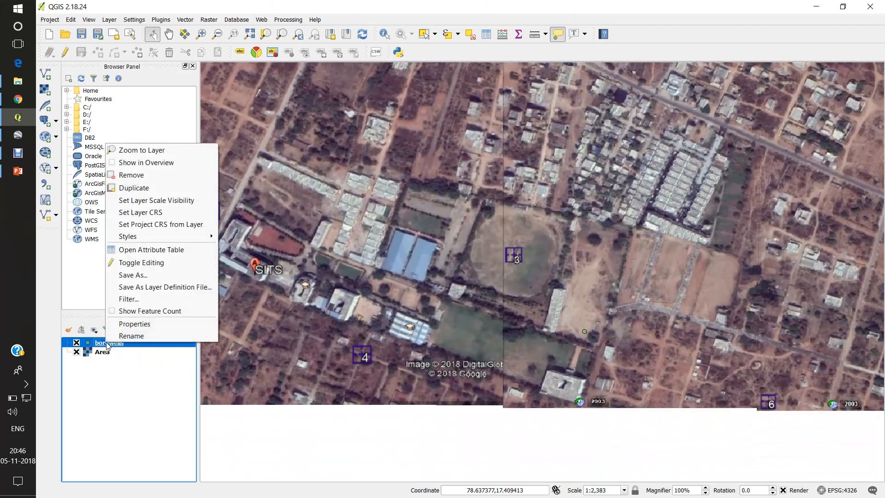
{"action": "left_click", "coordinate": [129, 324]}
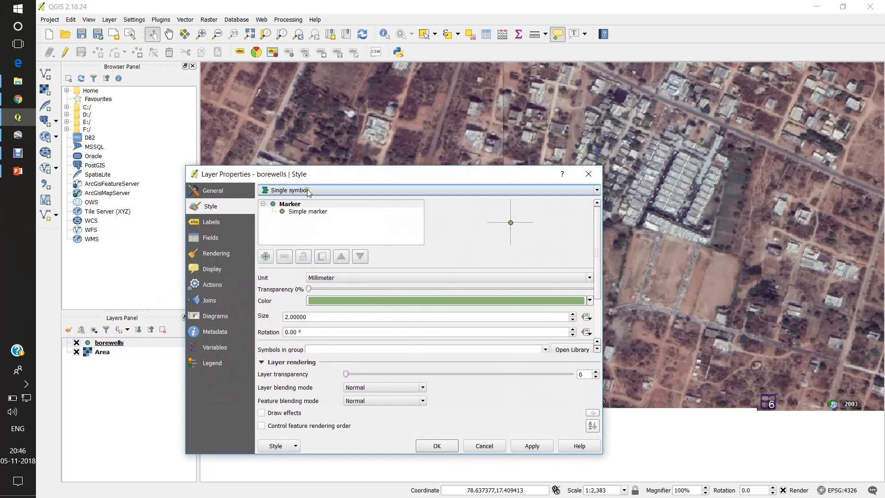
{"action": "left_click", "coordinate": [300, 193]}
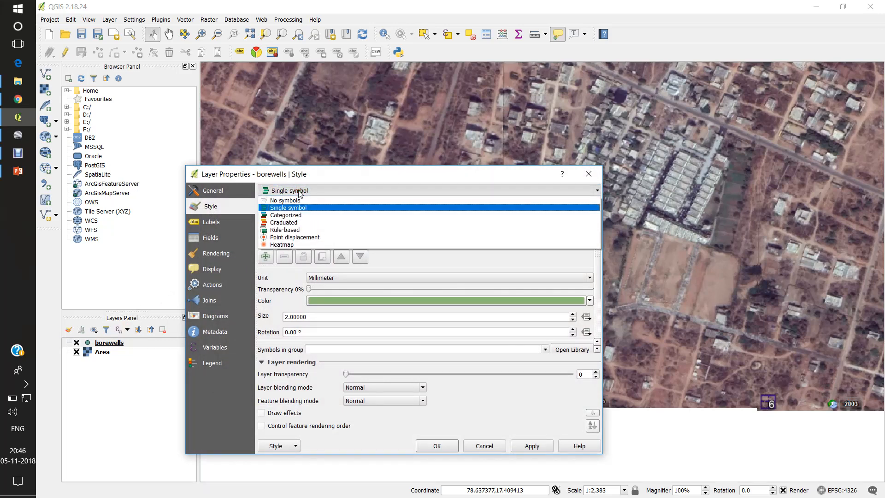
{"action": "left_click", "coordinate": [294, 215]}
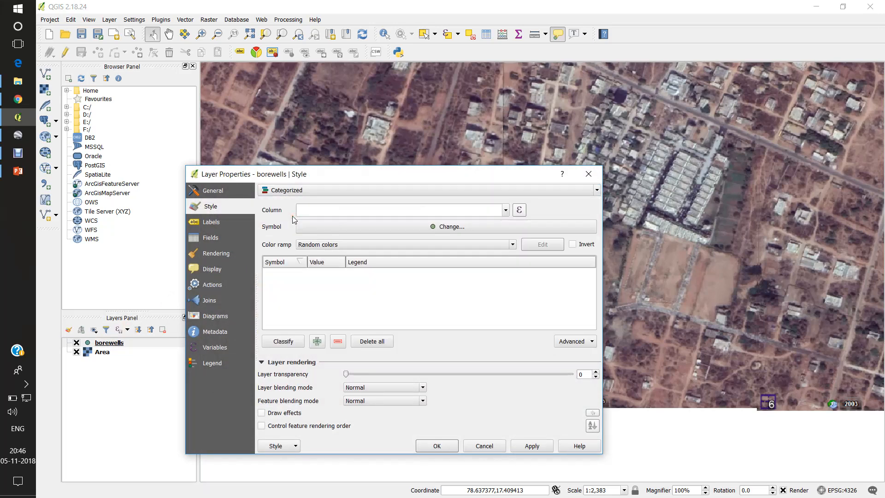
Step: Classify the borewells symbols by the Type column with random colors
{"action": "left_click", "coordinate": [283, 342]}
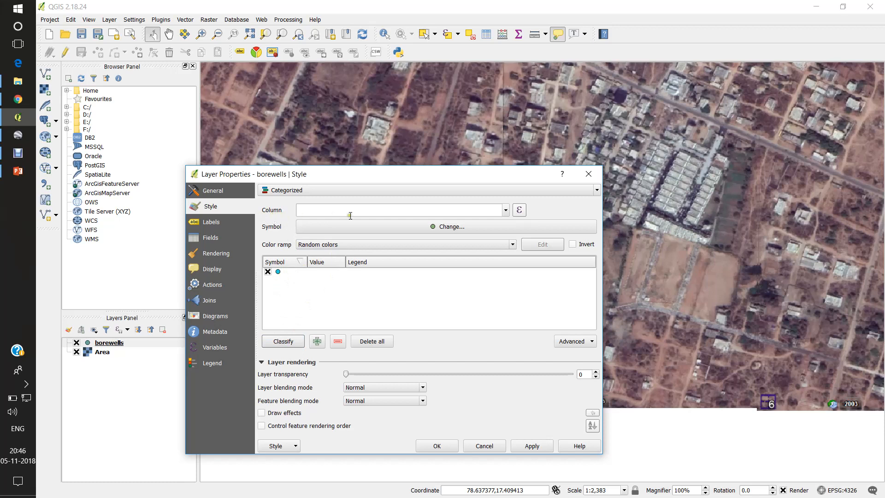
{"action": "left_click", "coordinate": [506, 212]}
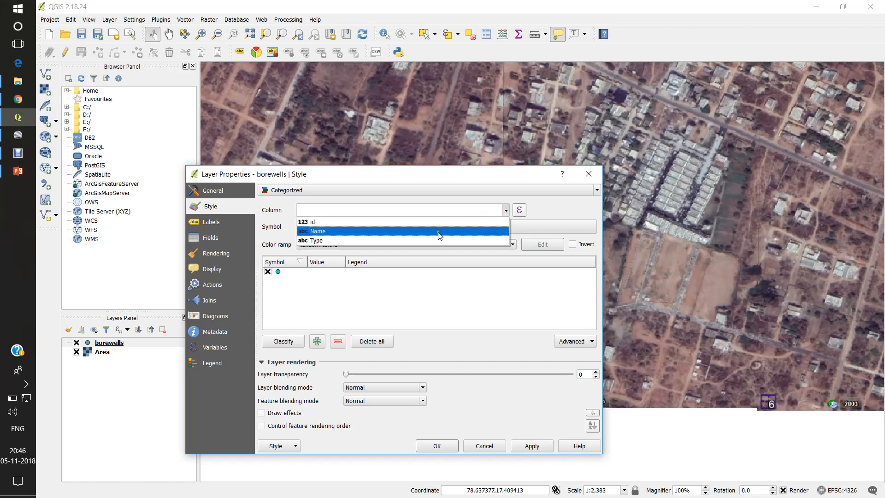
{"action": "left_click", "coordinate": [318, 240]}
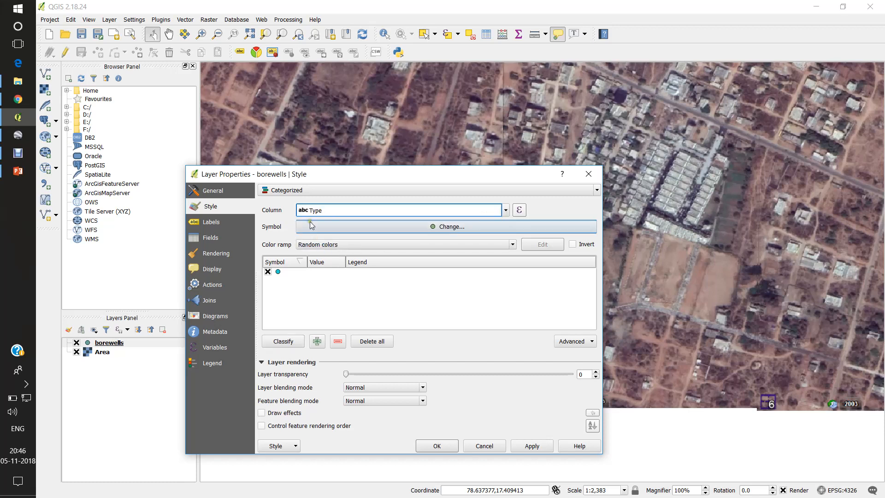
{"action": "left_click", "coordinate": [289, 342]}
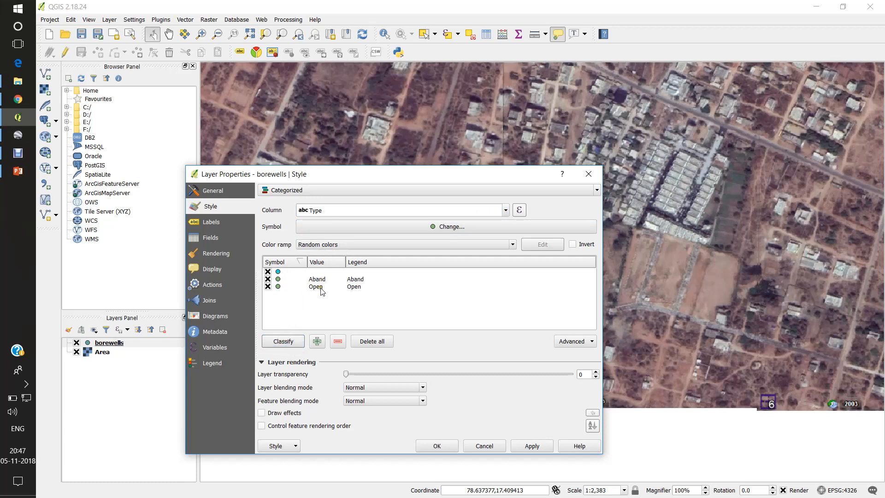
Step: Remove the category without a value from the borewells classification and select the Open category
{"action": "left_click", "coordinate": [277, 272]}
{"action": "right_click", "coordinate": [277, 273]}
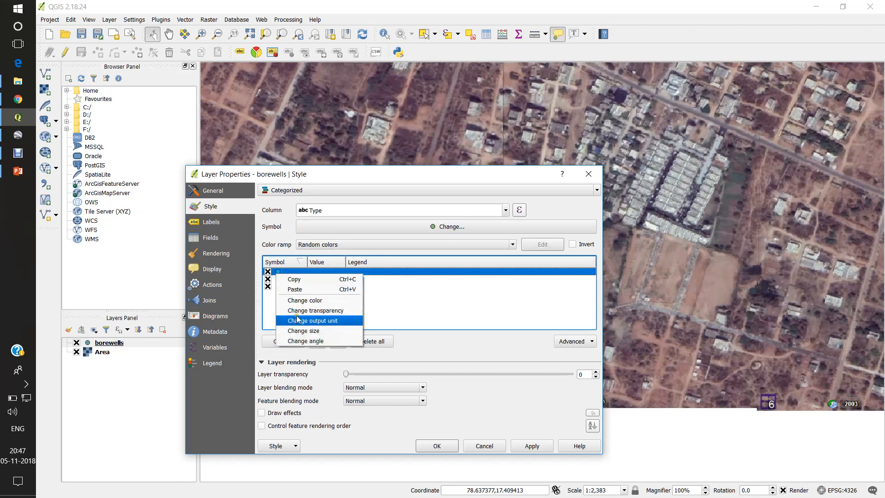
{"action": "left_click", "coordinate": [272, 308]}
{"action": "left_click", "coordinate": [278, 272]}
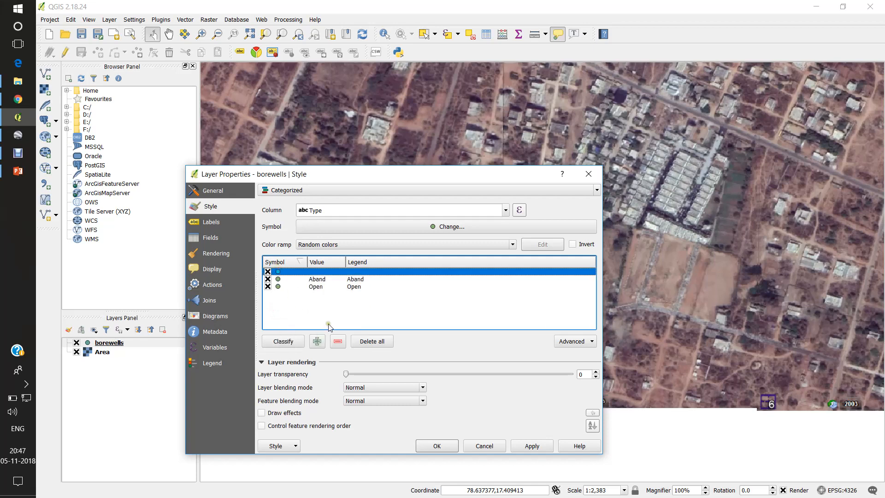
{"action": "left_click", "coordinate": [338, 342]}
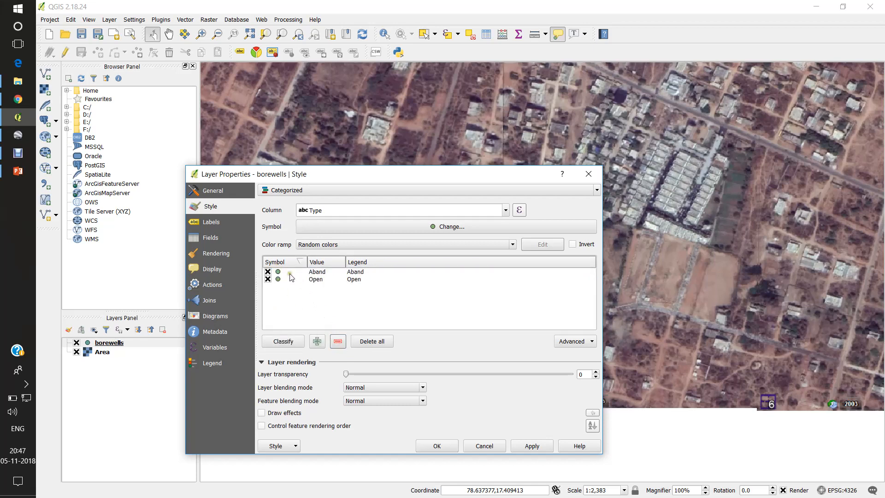
{"action": "left_click", "coordinate": [321, 273]}
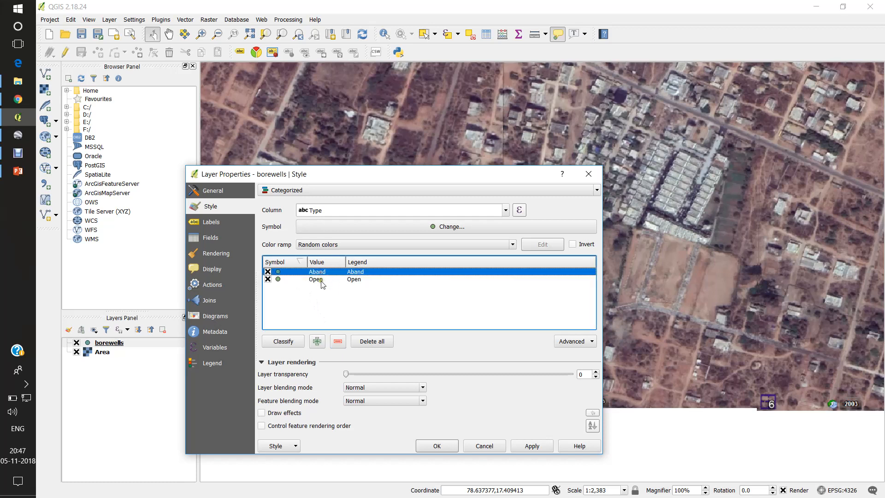
{"action": "left_click", "coordinate": [320, 280]}
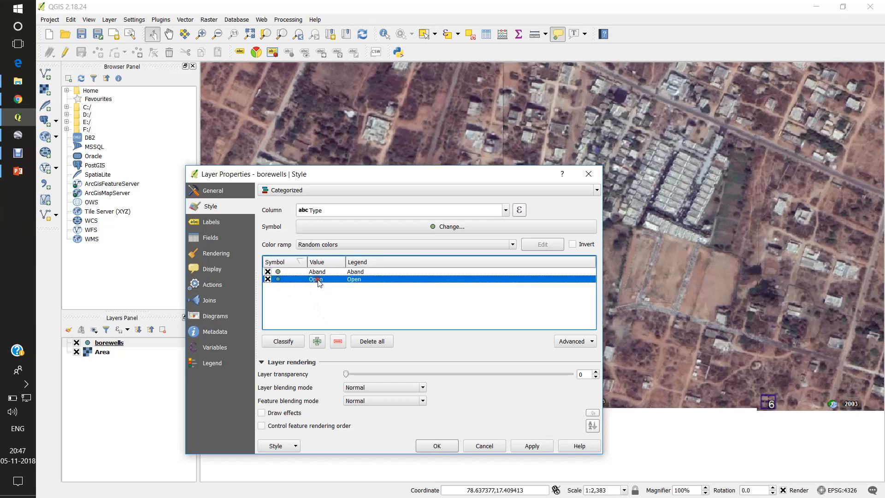
Step: Change the marker color of the Aband category in the borewells classification to red
{"action": "left_click", "coordinate": [280, 272]}
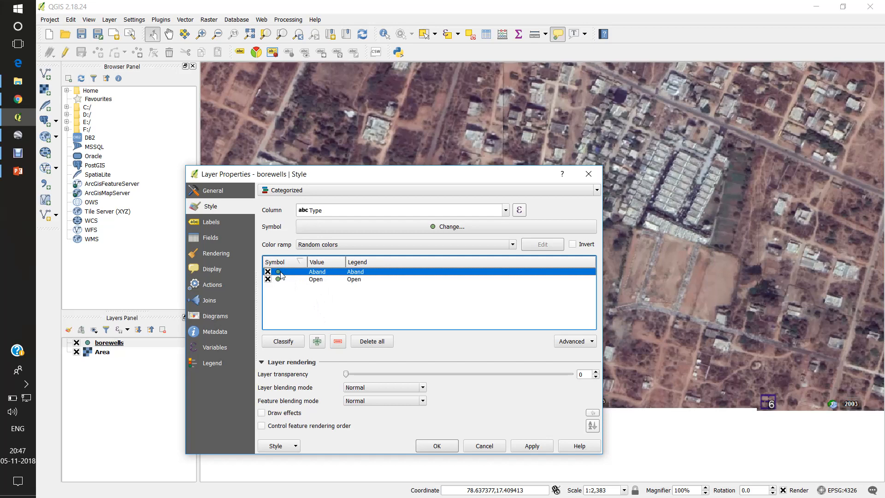
{"action": "double_click", "coordinate": [280, 273]}
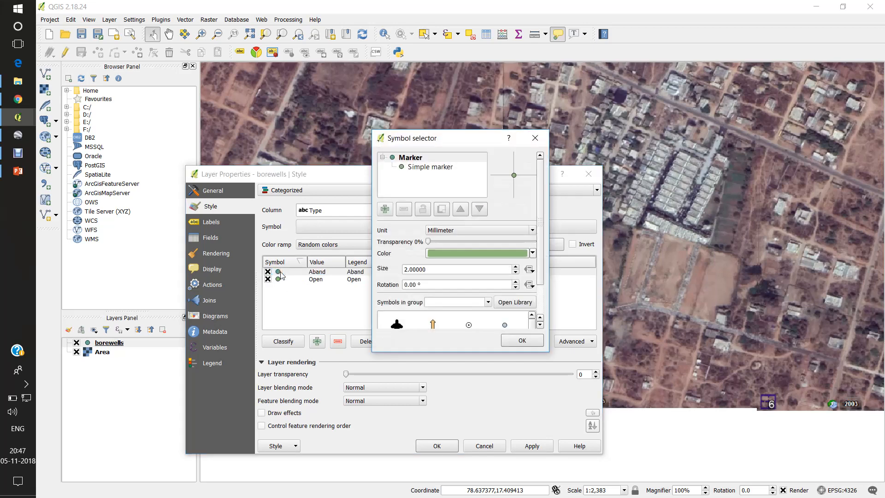
{"action": "left_click", "coordinate": [500, 253]}
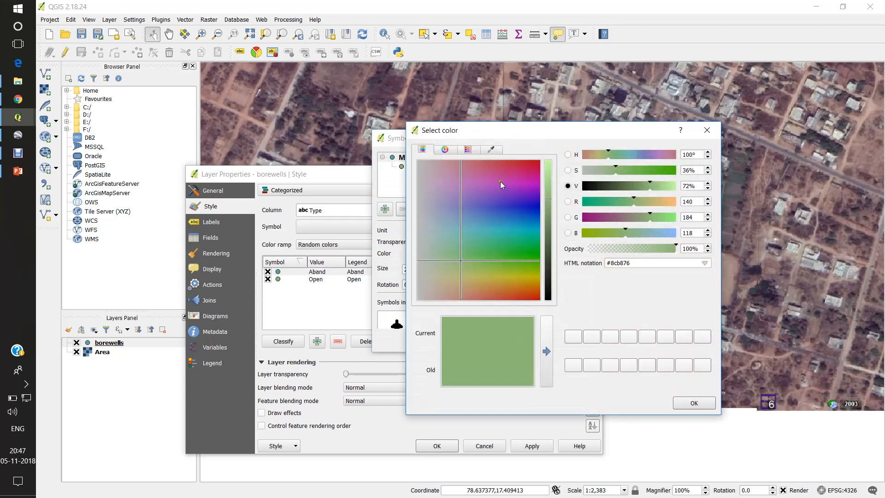
{"action": "left_click_drag", "start_coordinate": [507, 237], "coordinate": [541, 160]}
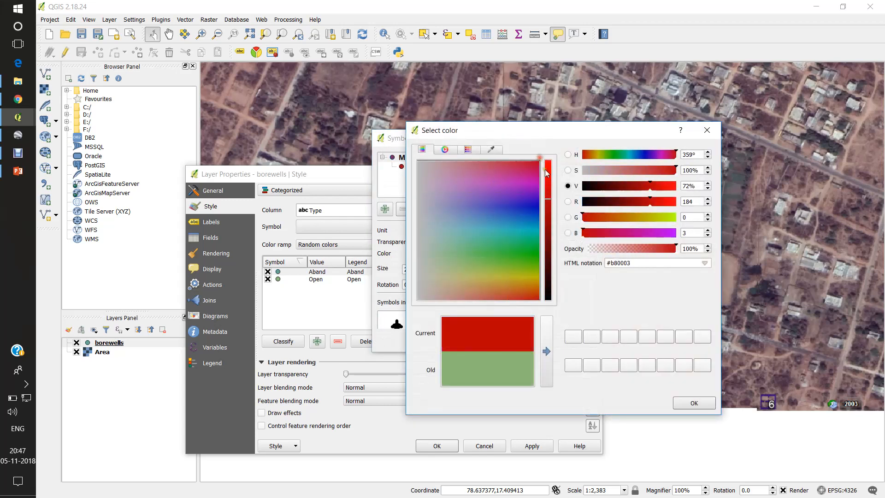
{"action": "left_click", "coordinate": [692, 404]}
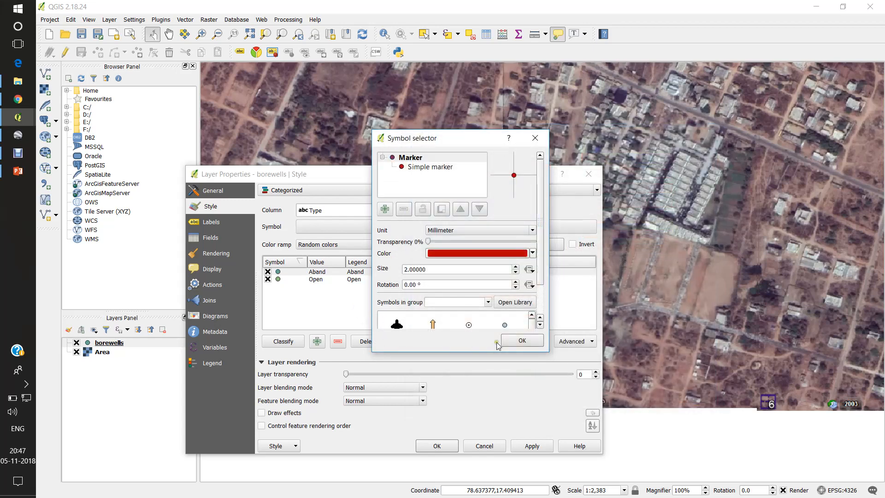
{"action": "left_click", "coordinate": [522, 340]}
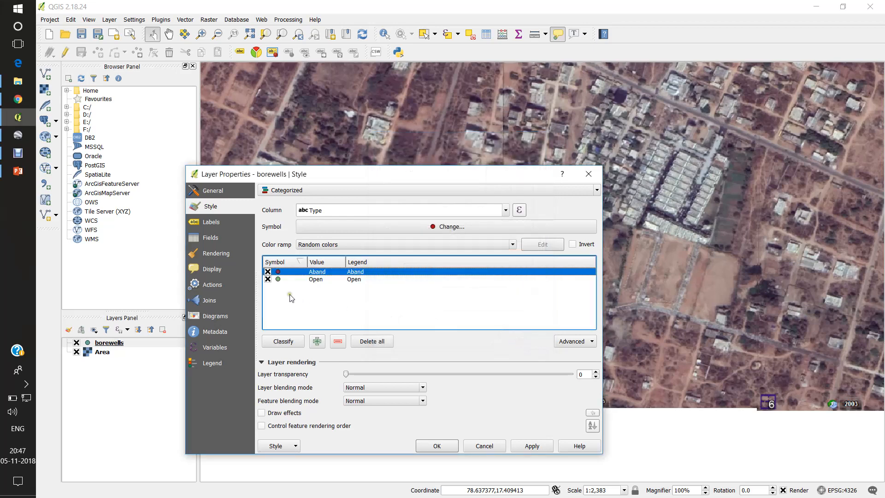
Step: Change the marker color of the Open category to bright green (#77b80f)
{"action": "left_click", "coordinate": [280, 281]}
{"action": "double_click", "coordinate": [279, 279]}
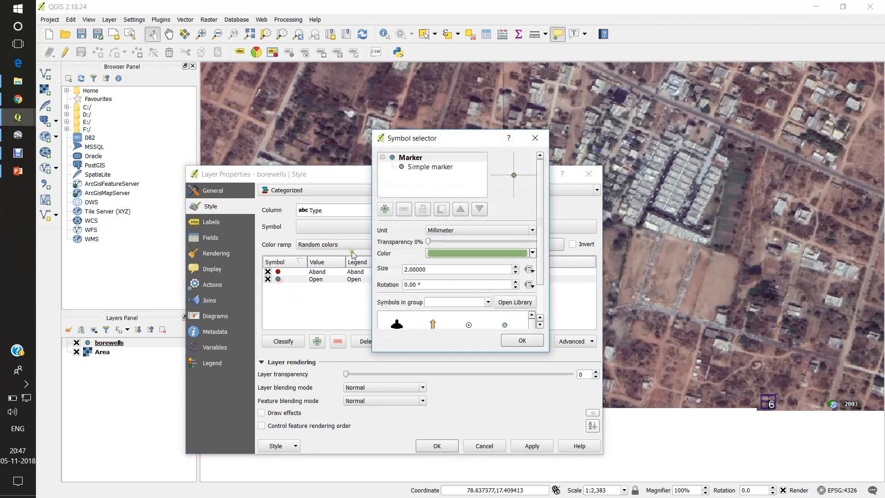
{"action": "left_click", "coordinate": [465, 253]}
{"action": "left_click_drag", "start_coordinate": [496, 258], "coordinate": [530, 268]}
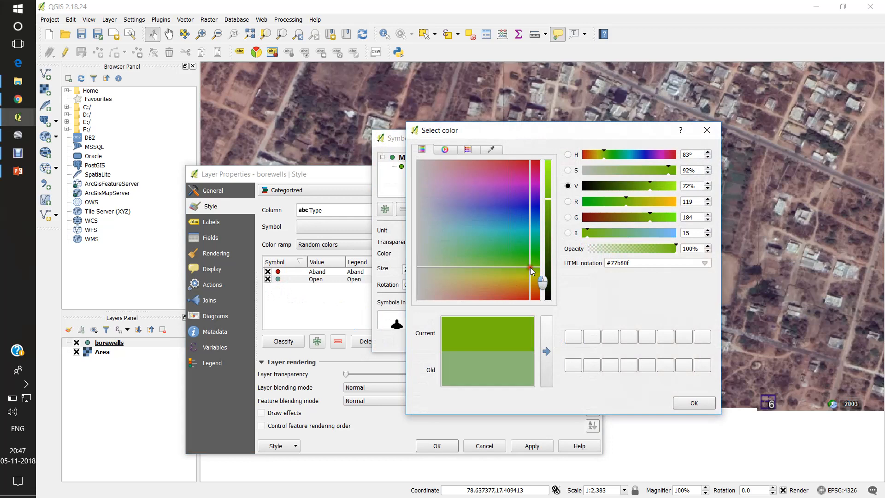
{"action": "left_click", "coordinate": [691, 403]}
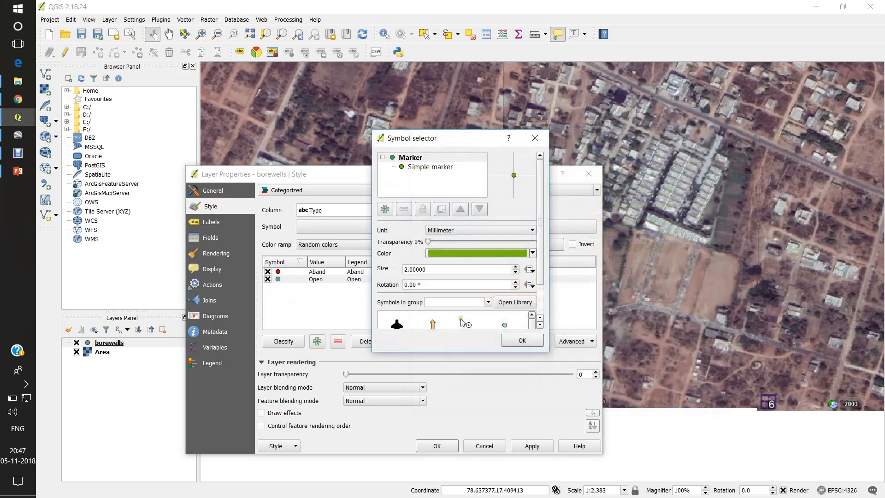
Step: Enlarge the marker of the Open category and accept the symbol changes
{"action": "left_click", "coordinate": [515, 267]}
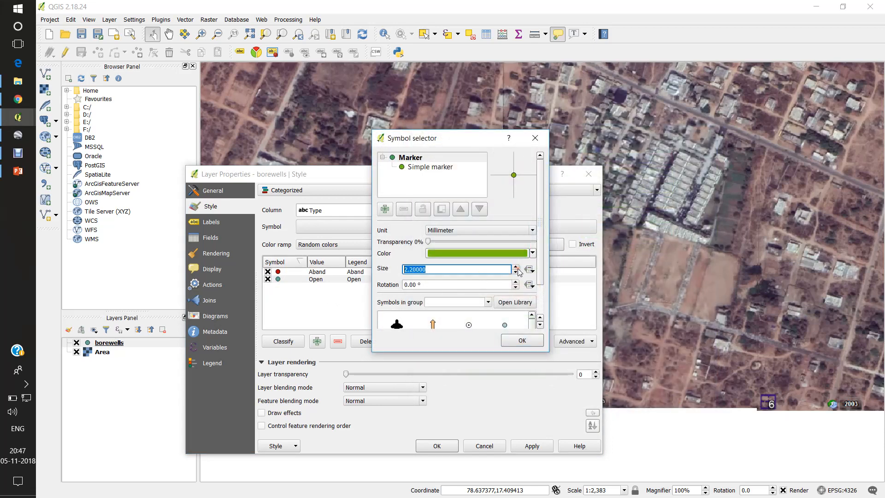
{"action": "left_click", "coordinate": [515, 266]}
{"action": "left_click", "coordinate": [516, 267]}
{"action": "left_click", "coordinate": [516, 266]}
{"action": "left_click", "coordinate": [516, 267]}
{"action": "left_click", "coordinate": [517, 272]}
{"action": "left_click", "coordinate": [519, 343]}
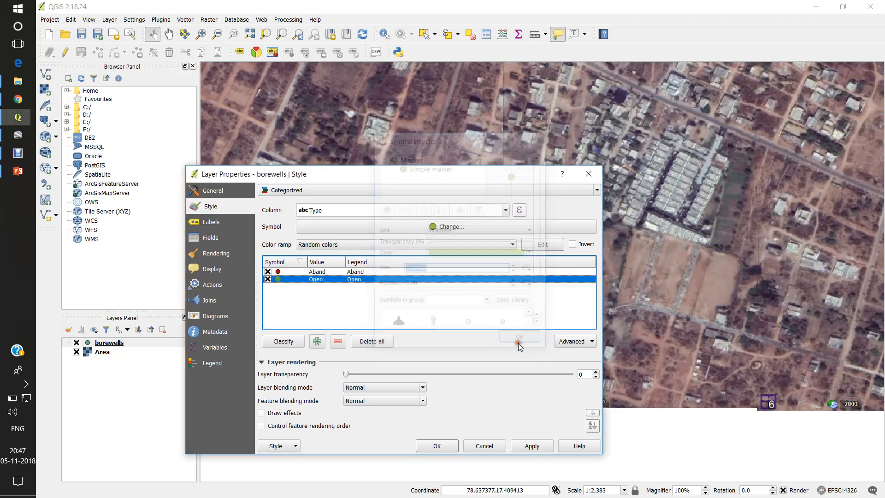
Step: Apply the categorized style to the borewells layer and close its properties
{"action": "left_click", "coordinate": [532, 445]}
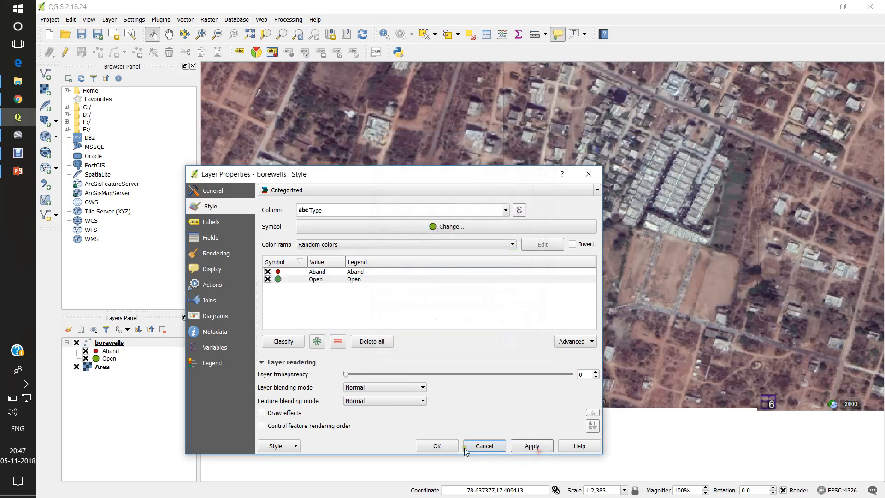
{"action": "left_click", "coordinate": [436, 445]}
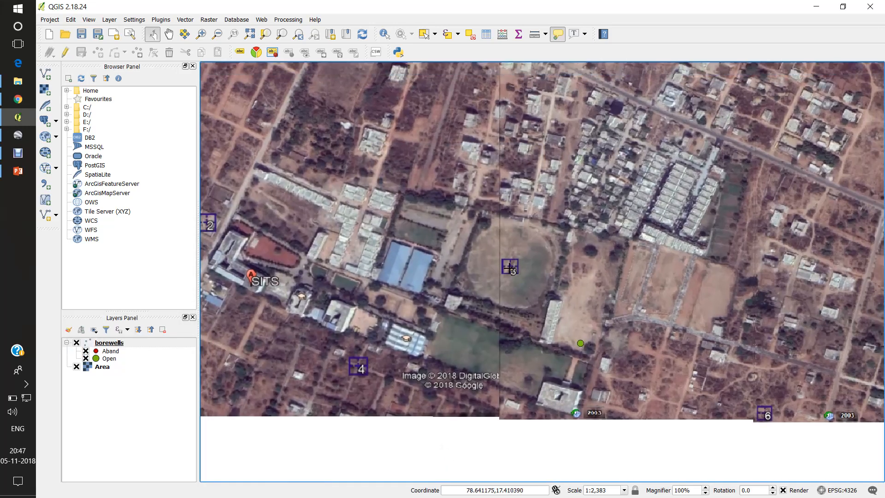
{"action": "left_click_drag", "start_coordinate": [447, 187], "coordinate": [516, 273]}
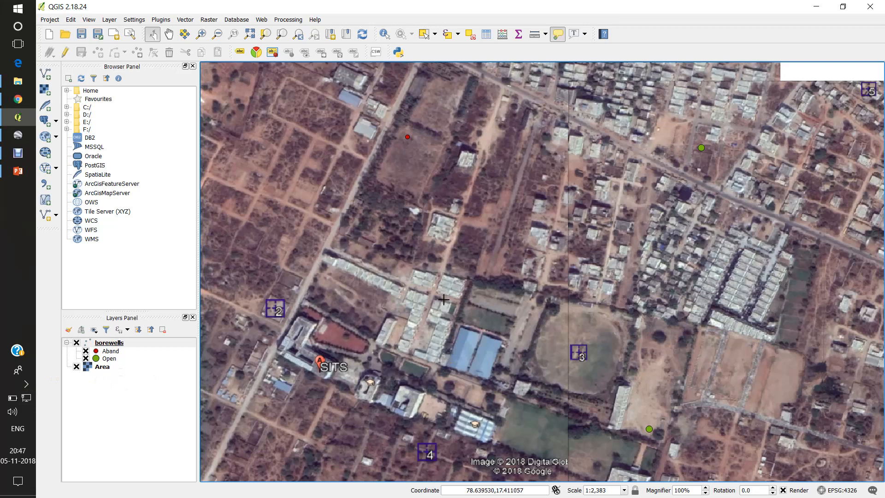
{"action": "left_click", "coordinate": [109, 20]}
{"action": "mouse_move", "coordinate": [129, 29]}
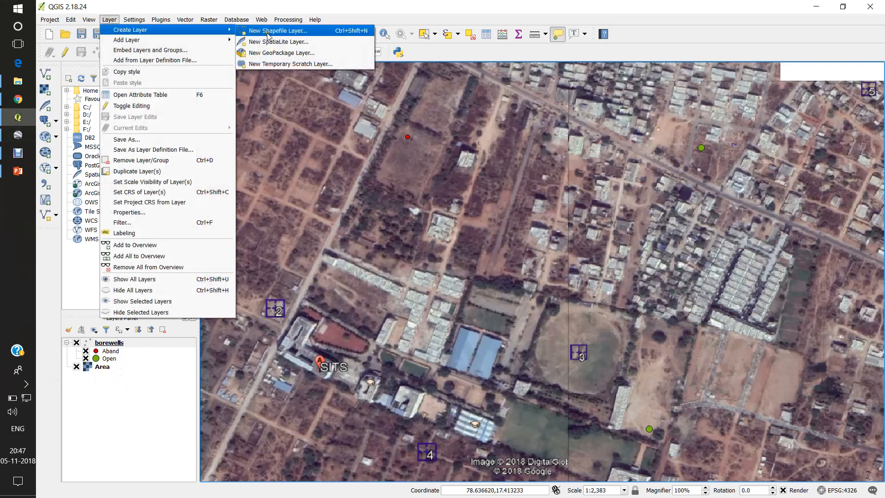
{"action": "left_click", "coordinate": [49, 268]}
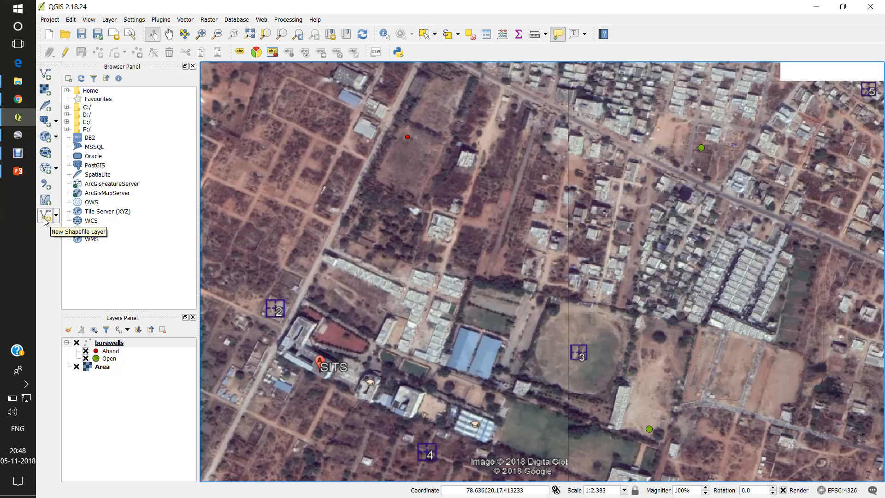
Step: Start a new shapefile layer of type Line with the WGS 84 (EPSG:4326) coordinate reference system
{"action": "left_click", "coordinate": [46, 216]}
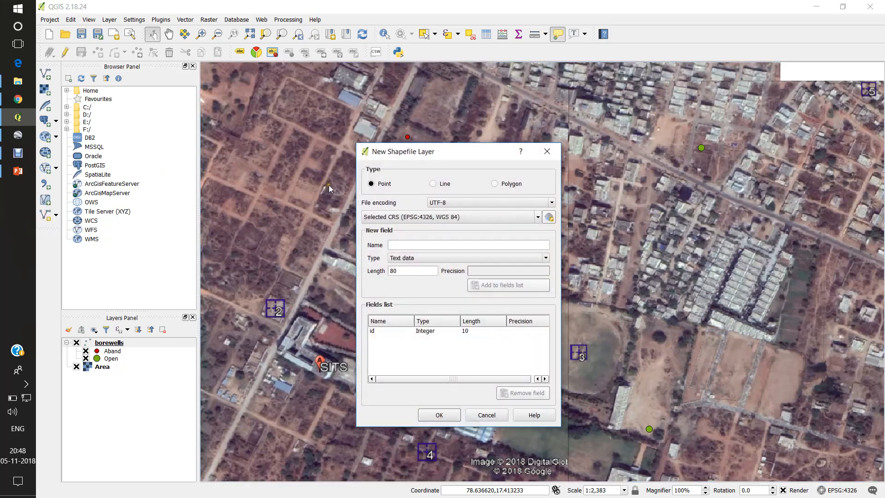
{"action": "left_click", "coordinate": [434, 184]}
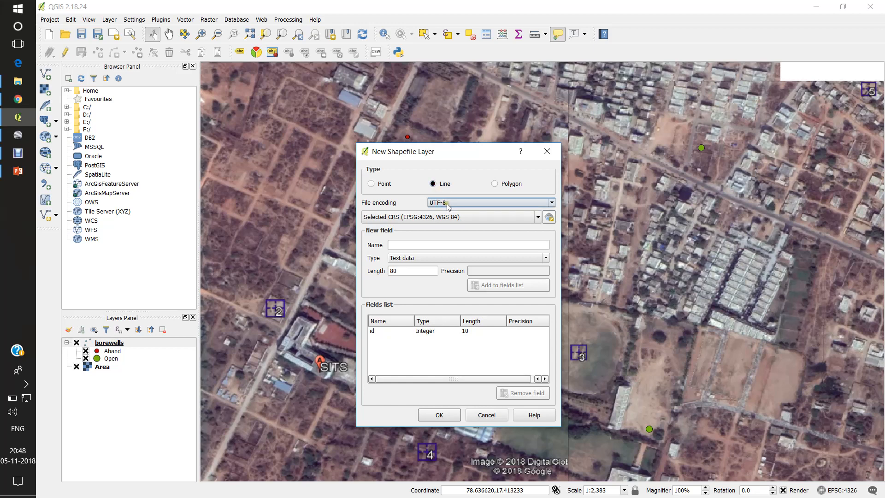
{"action": "left_click", "coordinate": [548, 217]}
{"action": "left_click", "coordinate": [343, 163]}
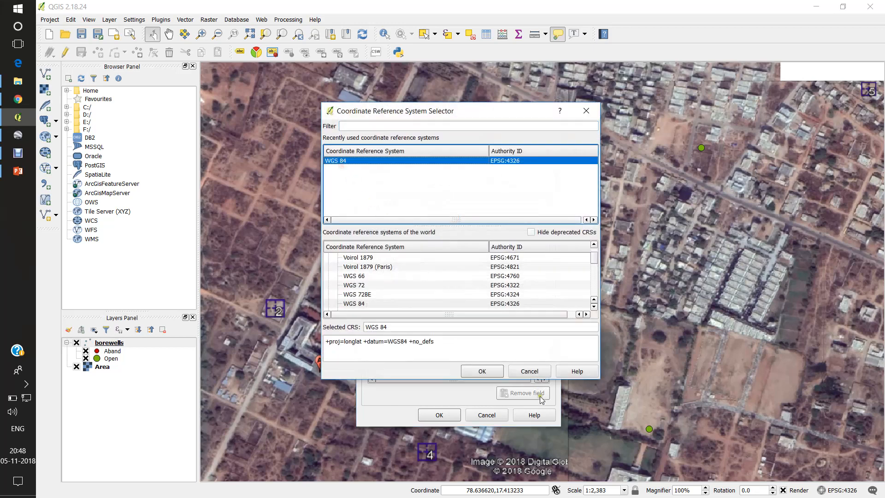
{"action": "left_click", "coordinate": [473, 368]}
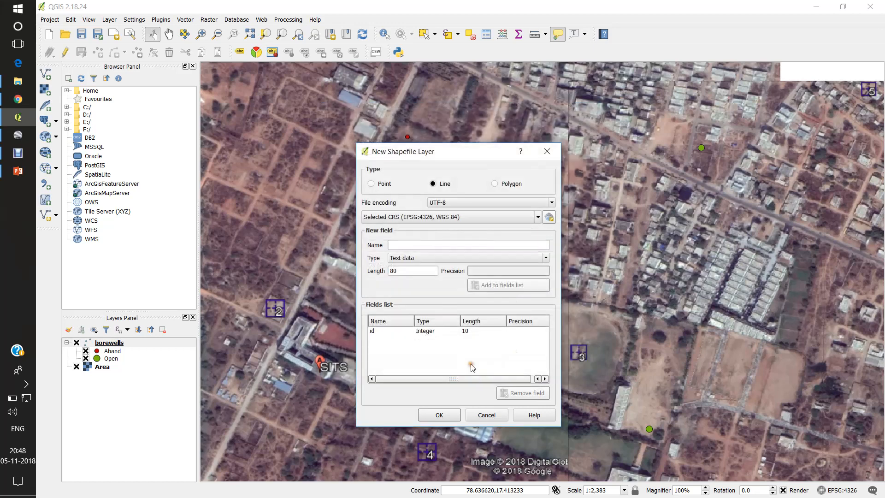
Step: Add two text fields of length 80, Road and Type, to the new layer's fields list
{"action": "left_click", "coordinate": [404, 247]}
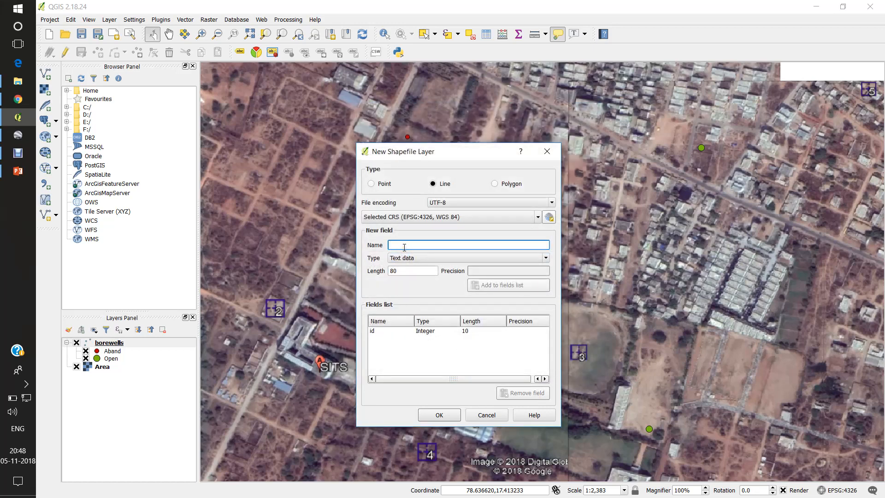
{"action": "type", "text": "Road"}
{"action": "left_click", "coordinate": [487, 285]}
{"action": "left_click", "coordinate": [428, 246]}
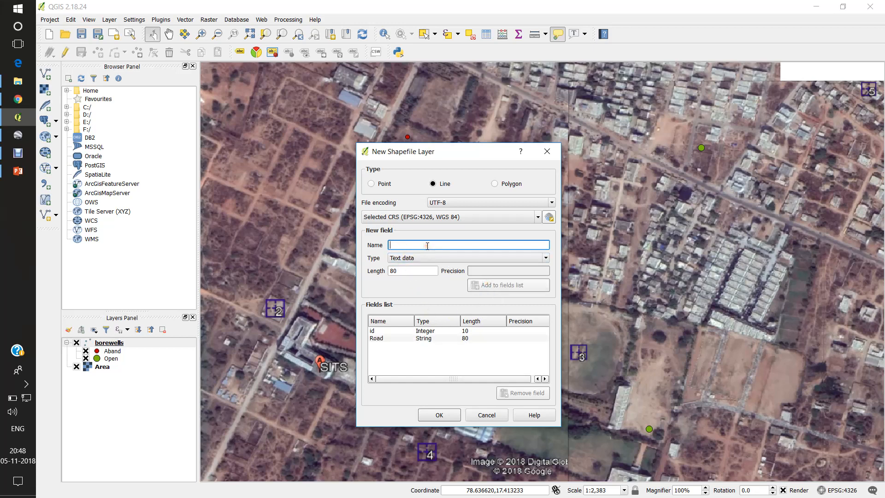
{"action": "type", "text": "T"}
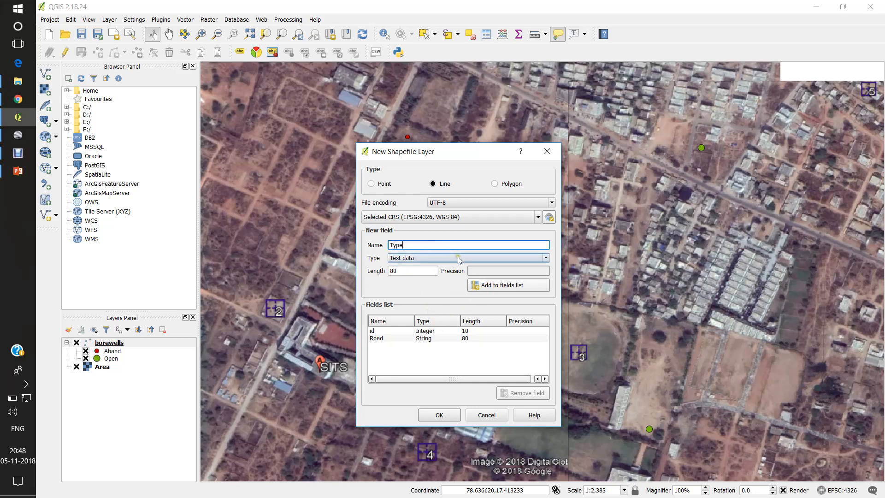
{"action": "type", "text": "ype"}
{"action": "left_click", "coordinate": [494, 284]}
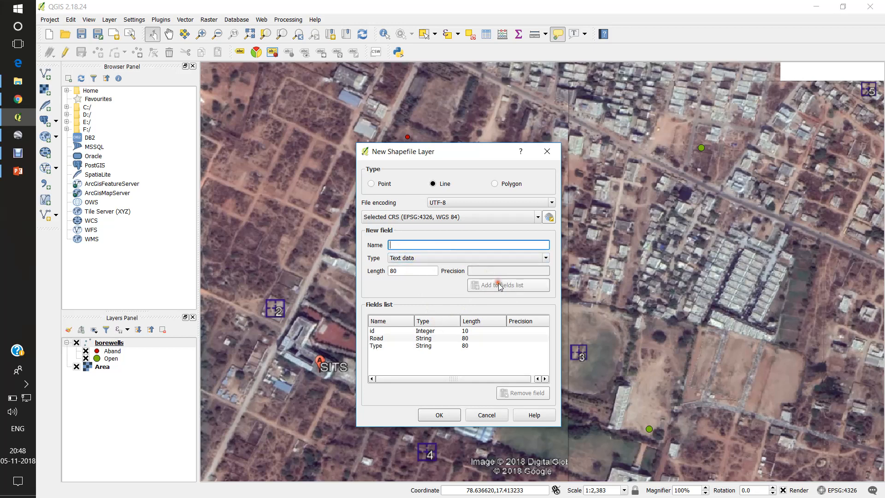
Step: Save the new line shapefile as Road in the practice folder and turn on editing for the Road layer
{"action": "left_click", "coordinate": [437, 417]}
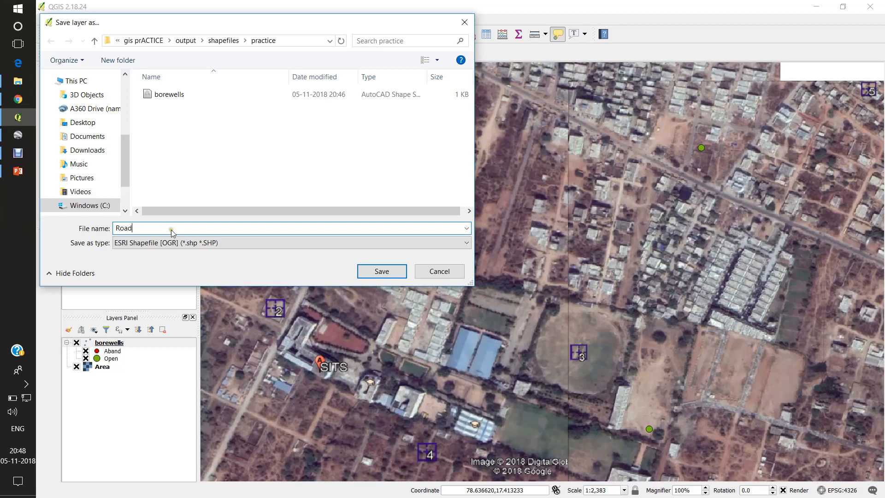
{"action": "left_click", "coordinate": [363, 273]}
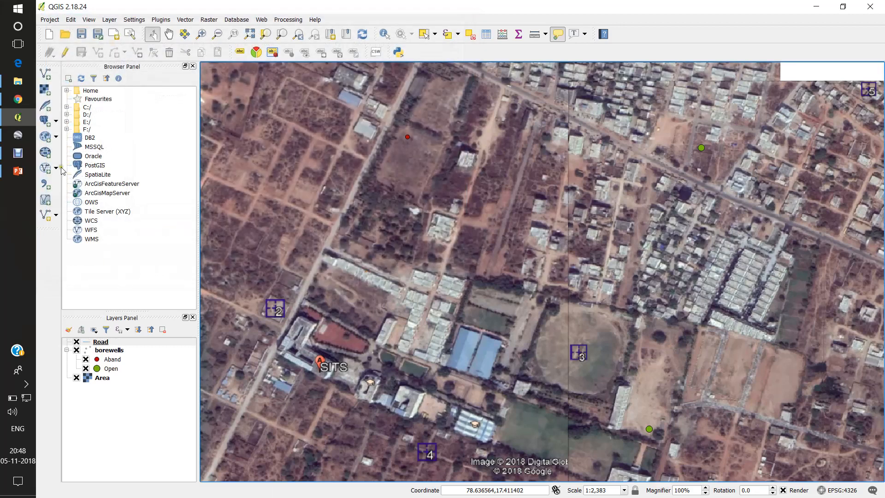
{"action": "left_click", "coordinate": [99, 342]}
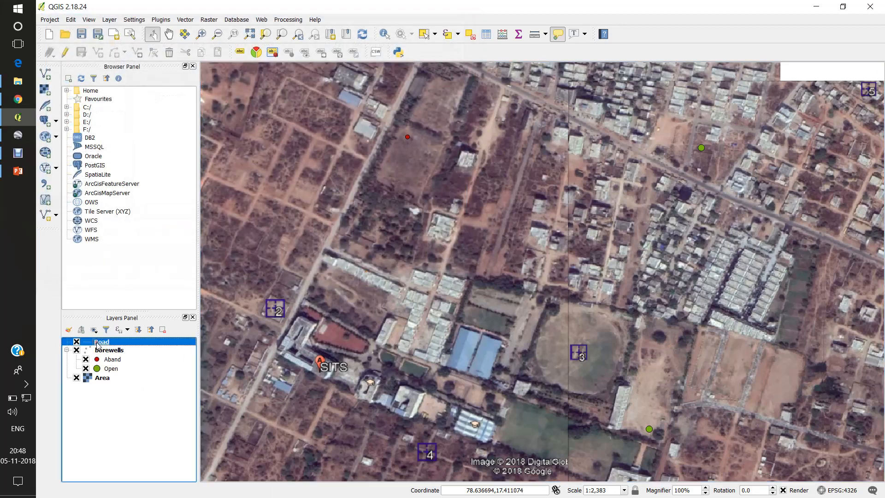
{"action": "left_click", "coordinate": [65, 52]}
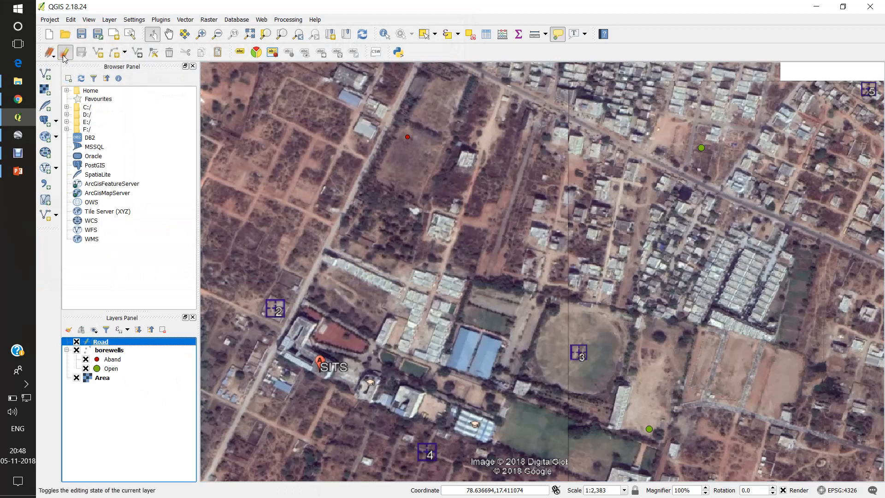
Step: Digitize a line feature in the Road layer along the diagonal road past marker 2 and SITS, ending at the image's southern edge
{"action": "left_click", "coordinate": [125, 54]}
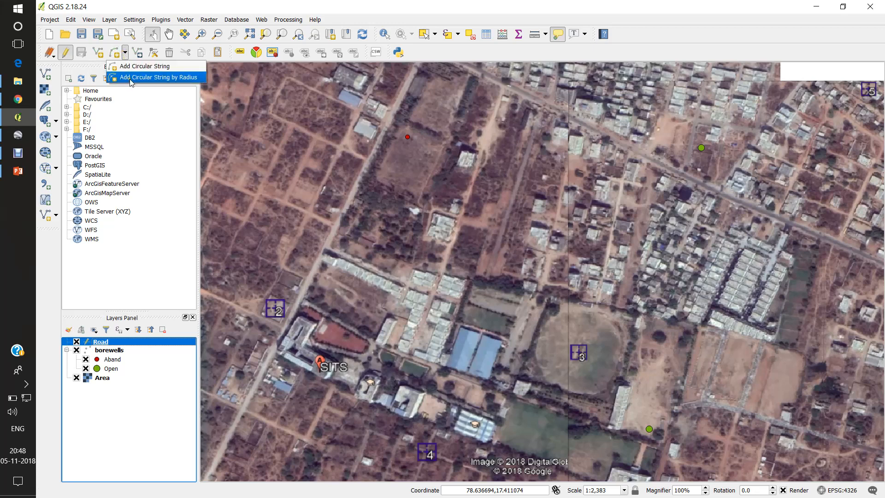
{"action": "left_click", "coordinate": [98, 54]}
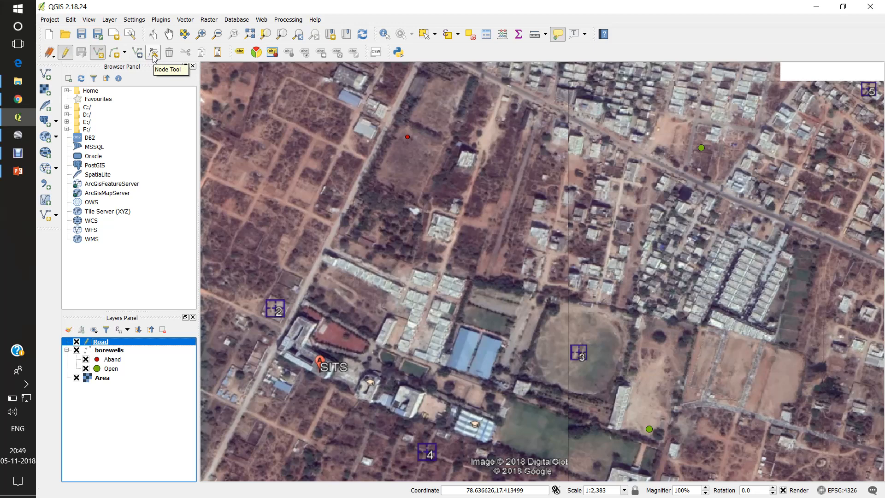
{"action": "left_click_drag", "start_coordinate": [419, 188], "coordinate": [418, 256]}
{"action": "left_click", "coordinate": [100, 343]}
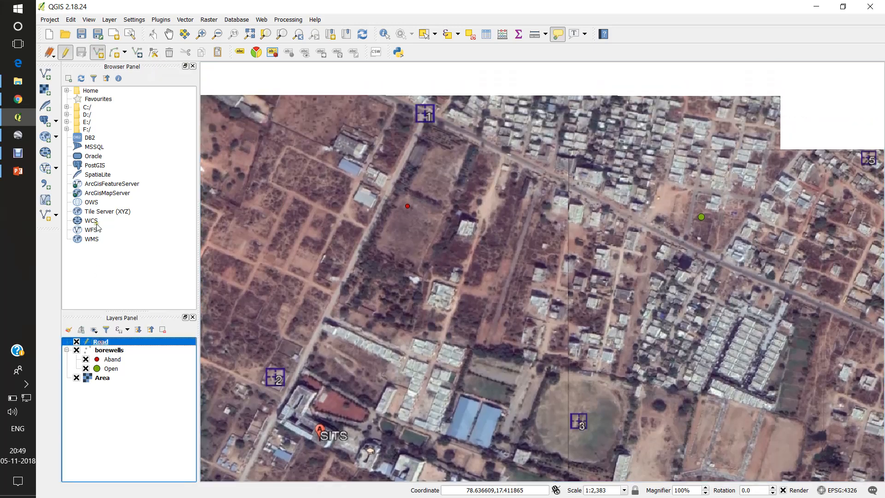
{"action": "left_click", "coordinate": [98, 53]}
{"action": "left_click_drag", "start_coordinate": [412, 207], "coordinate": [462, 244]}
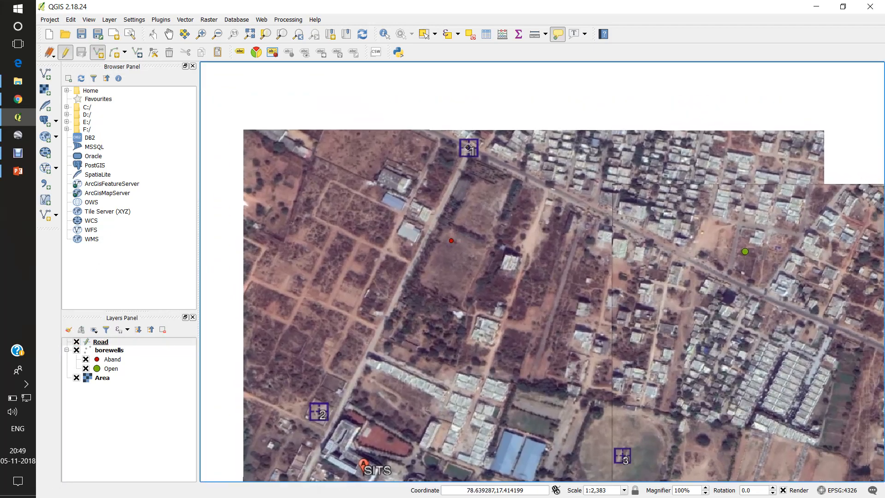
{"action": "left_click_drag", "start_coordinate": [386, 344], "coordinate": [429, 246]}
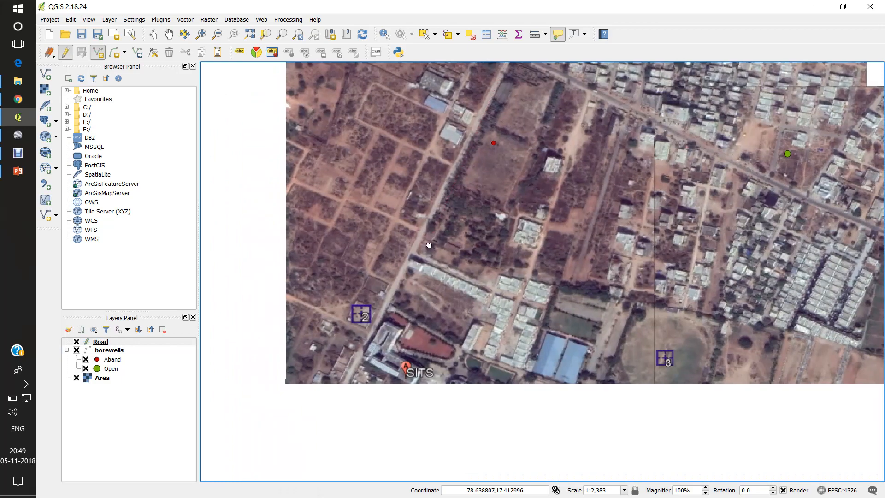
{"action": "left_click", "coordinate": [454, 167]}
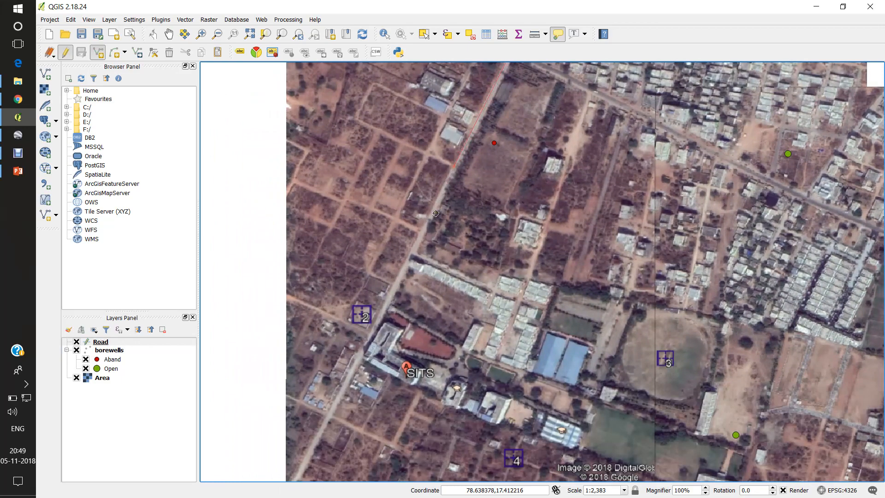
{"action": "left_click", "coordinate": [414, 248]}
{"action": "left_click", "coordinate": [314, 441]}
{"action": "left_click", "coordinate": [297, 478]}
{"action": "right_click", "coordinate": [297, 478]}
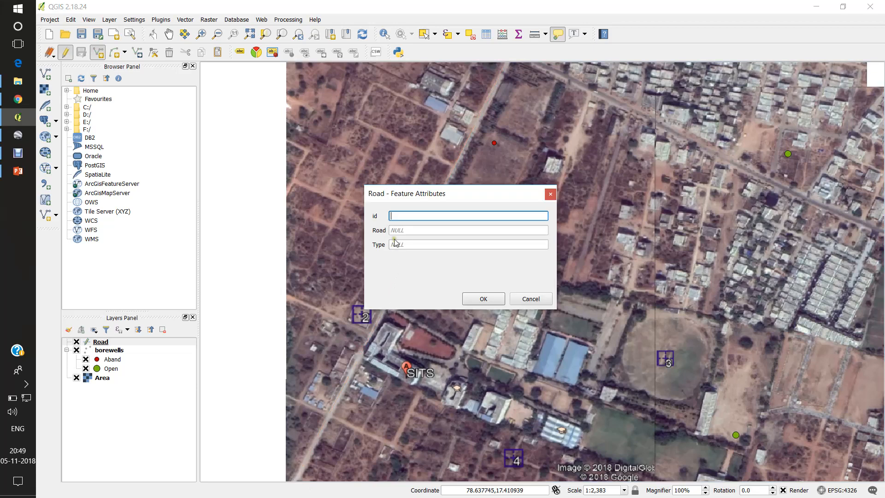
Step: Enter Road1 as the Road value and CC as the Type for the digitized line and save the feature
{"action": "left_click", "coordinate": [395, 230]}
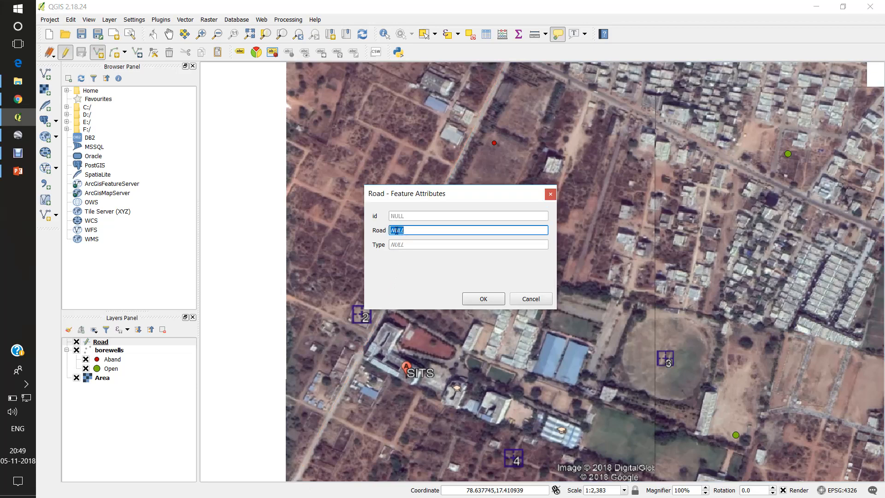
{"action": "type", "text": "Road1"}
{"action": "key", "text": "Tab"}
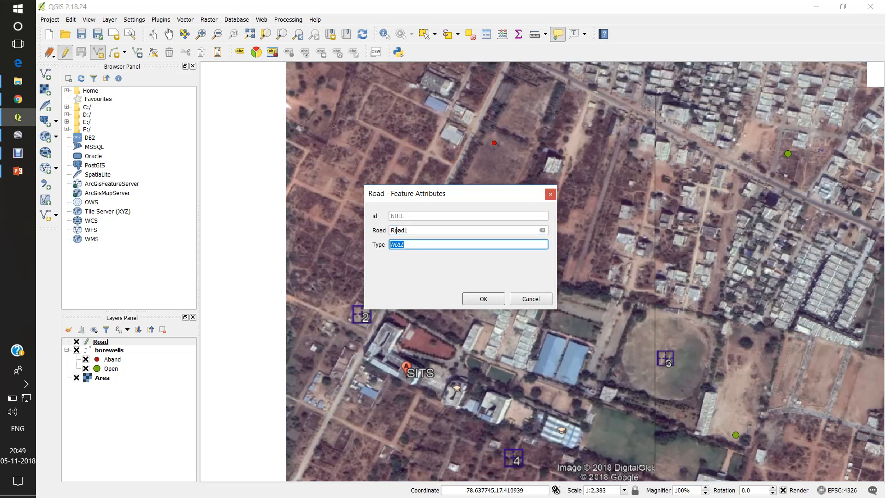
{"action": "type", "text": "CC"}
{"action": "left_click", "coordinate": [483, 295]}
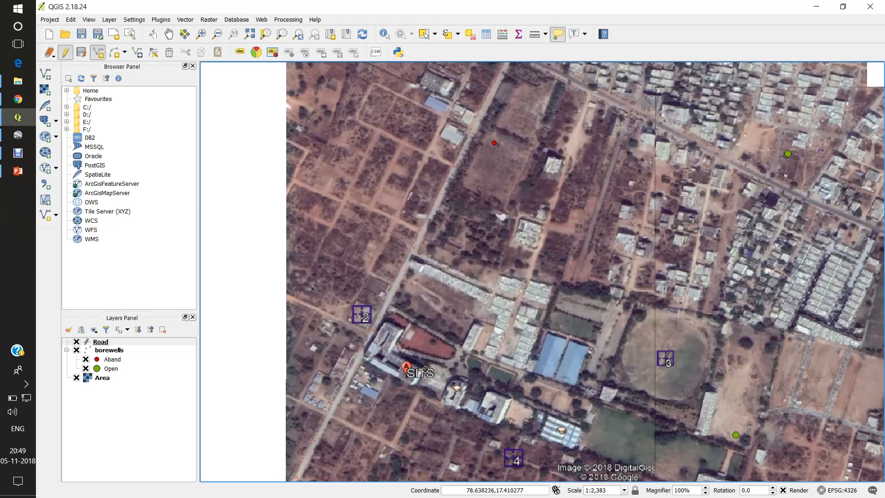
Step: Digitize a second line along the dirt track that branches off the diagonal road south of SITS and turns northeast
{"action": "left_click_drag", "start_coordinate": [418, 366], "coordinate": [391, 435]}
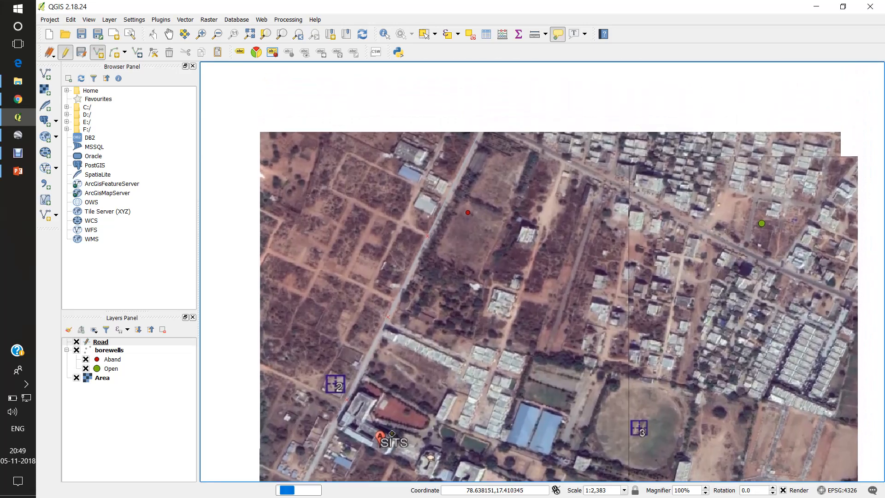
{"action": "left_click_drag", "start_coordinate": [559, 326], "coordinate": [539, 119]}
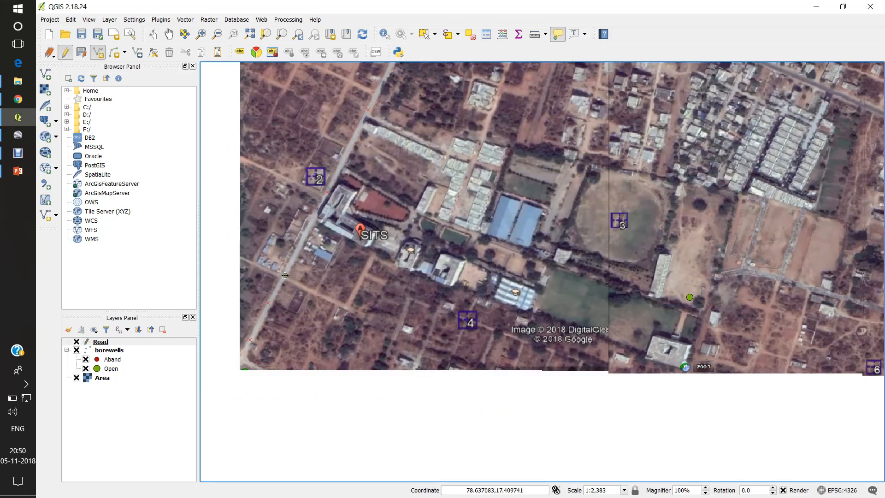
{"action": "left_click", "coordinate": [347, 307]}
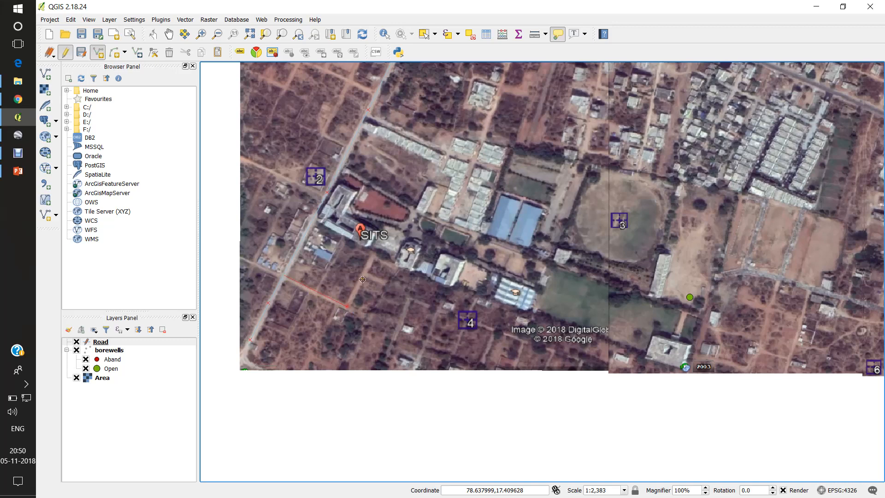
{"action": "left_click", "coordinate": [372, 257]}
{"action": "right_click", "coordinate": [396, 266]}
Step: Set the new line's Road attribute to Road2 and its Type to WBM, and accept the feature
{"action": "left_click", "coordinate": [423, 231]}
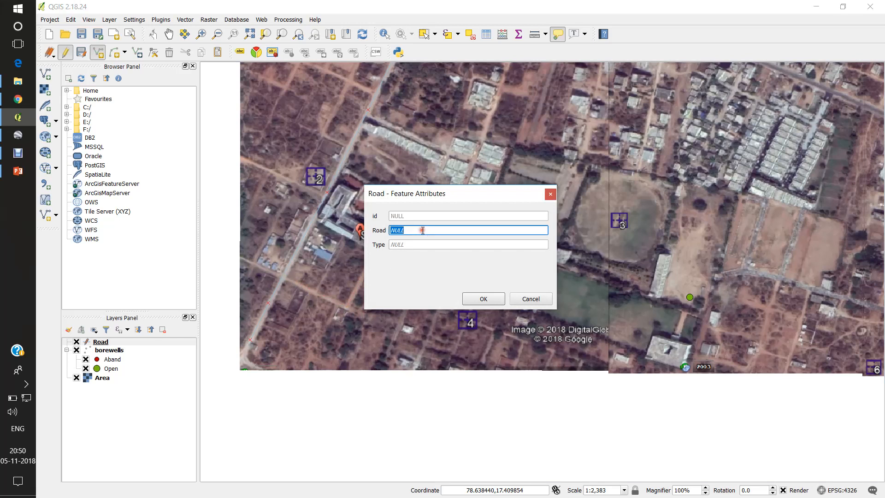
{"action": "type", "text": "Road2"}
{"action": "left_click", "coordinate": [420, 243]}
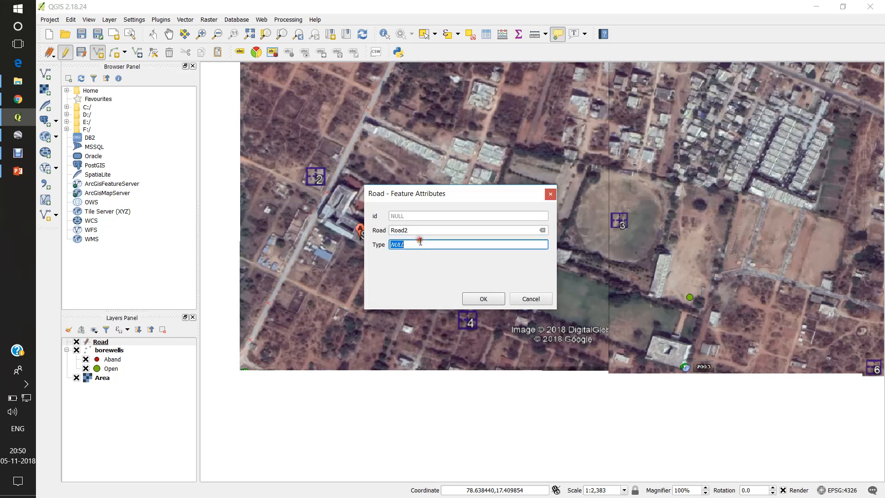
{"action": "type", "text": "WBM"}
{"action": "left_click", "coordinate": [487, 298]}
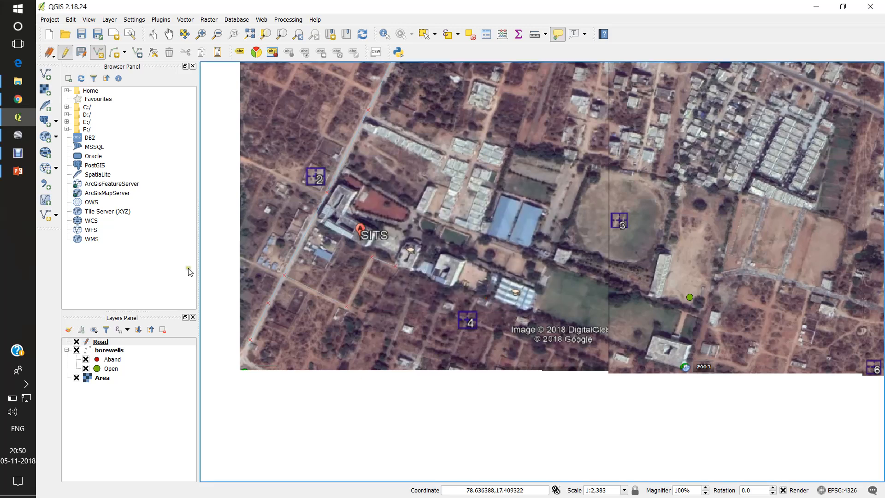
Step: Start a third line at marker 1 and trace the main road southeast past the green borewell point and the dense housing blocks
{"action": "left_click_drag", "start_coordinate": [493, 130], "coordinate": [447, 265]}
{"action": "left_click_drag", "start_coordinate": [388, 122], "coordinate": [388, 281]}
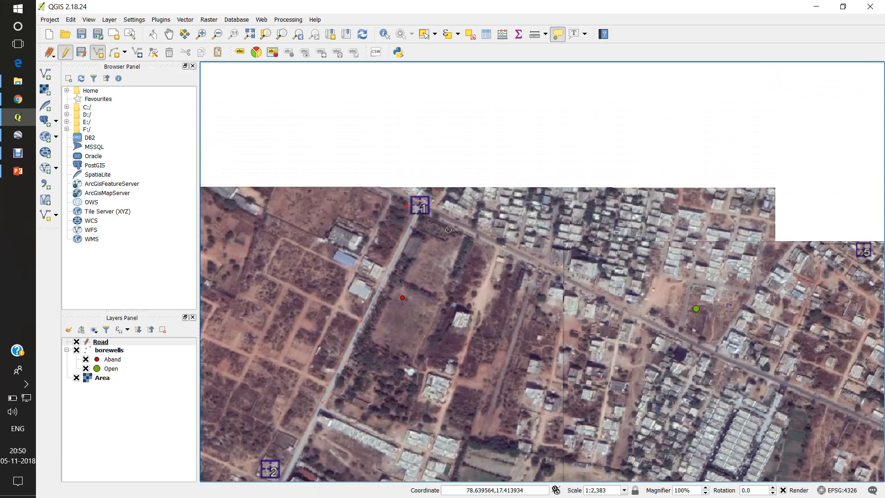
{"action": "left_click_drag", "start_coordinate": [527, 252], "coordinate": [295, 176]}
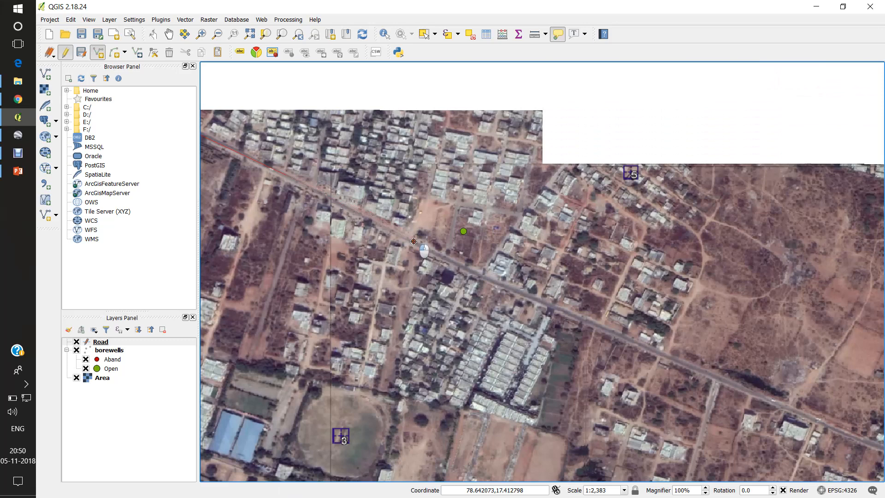
{"action": "scroll", "coordinate": [413, 241], "scroll_direction": "up", "scroll_amount": 2}
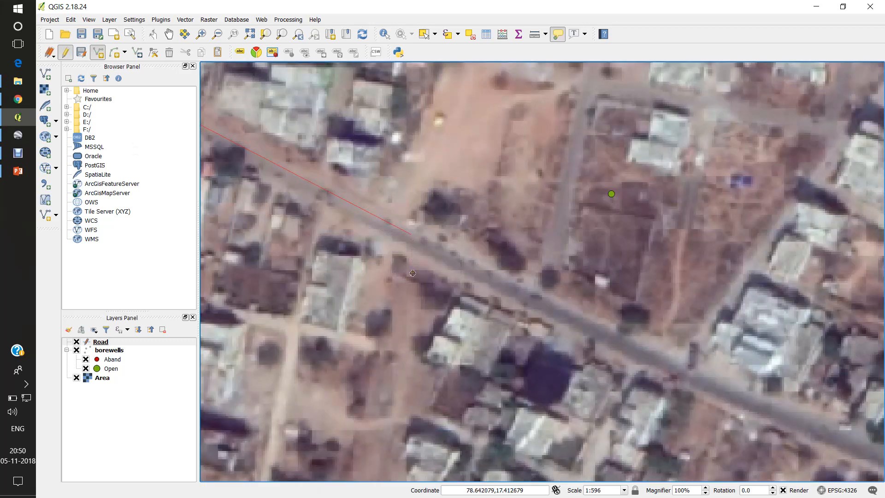
{"action": "left_click_drag", "start_coordinate": [505, 284], "coordinate": [311, 208]}
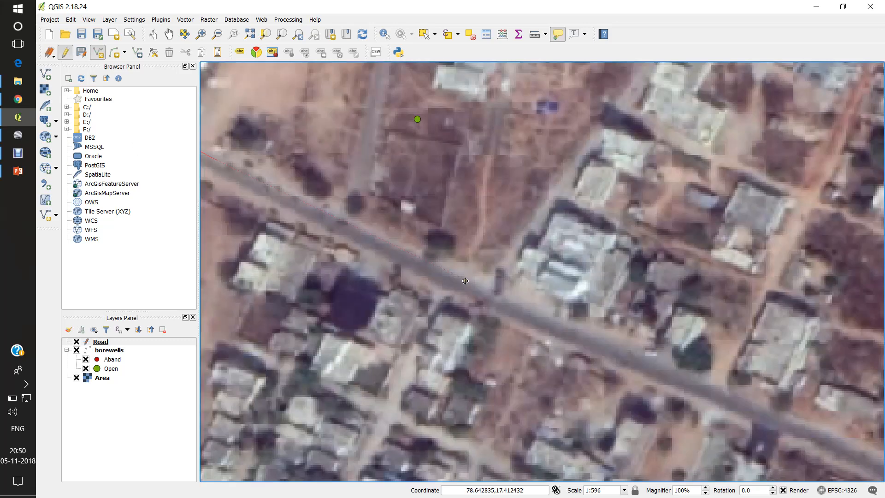
{"action": "left_click", "coordinate": [466, 286]}
{"action": "left_click", "coordinate": [632, 358]}
{"action": "left_click_drag", "start_coordinate": [634, 358], "coordinate": [320, 210]}
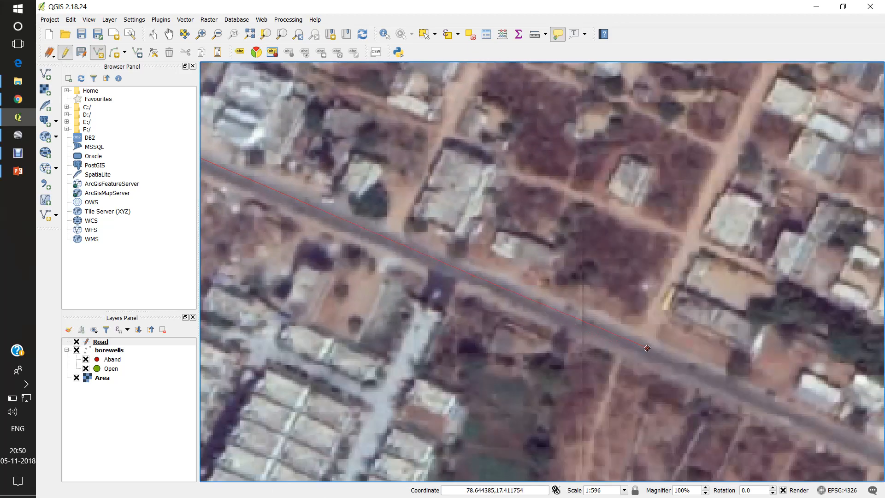
{"action": "left_click_drag", "start_coordinate": [647, 348], "coordinate": [207, 114]}
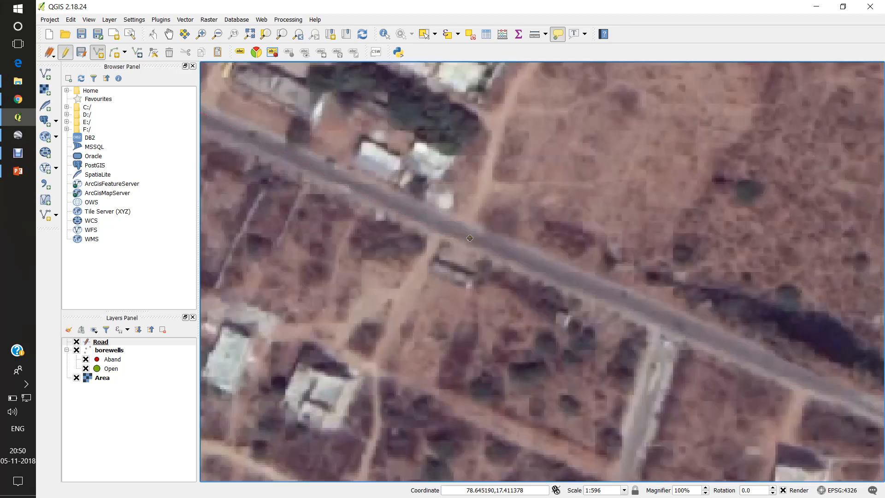
{"action": "left_click", "coordinate": [473, 237]}
{"action": "left_click_drag", "start_coordinate": [734, 345], "coordinate": [556, 261]}
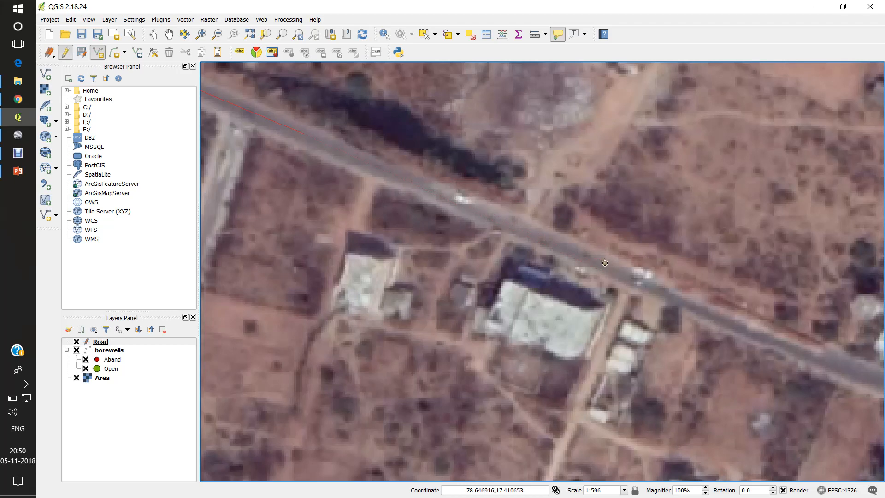
Step: Continue tracing the main road eastward past marker 7 and finish the line at the image's eastern edge
{"action": "left_click", "coordinate": [607, 262]}
{"action": "left_click", "coordinate": [872, 378]}
{"action": "left_click_drag", "start_coordinate": [856, 373], "coordinate": [309, 123]}
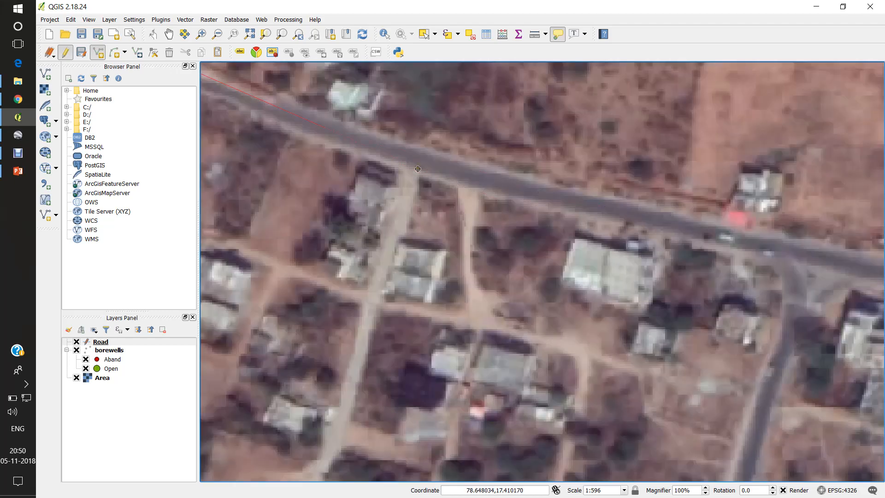
{"action": "left_click", "coordinate": [418, 164]}
{"action": "left_click", "coordinate": [793, 250]}
{"action": "left_click_drag", "start_coordinate": [790, 247], "coordinate": [302, 126]}
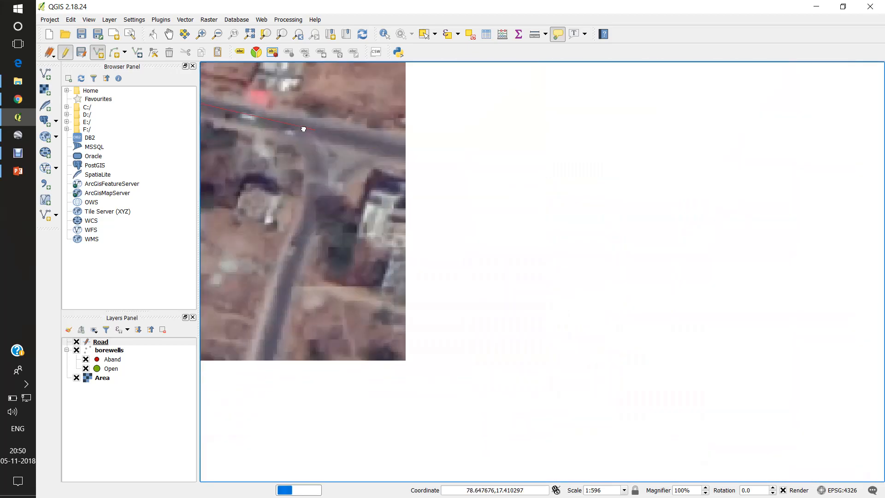
{"action": "left_click", "coordinate": [556, 187]}
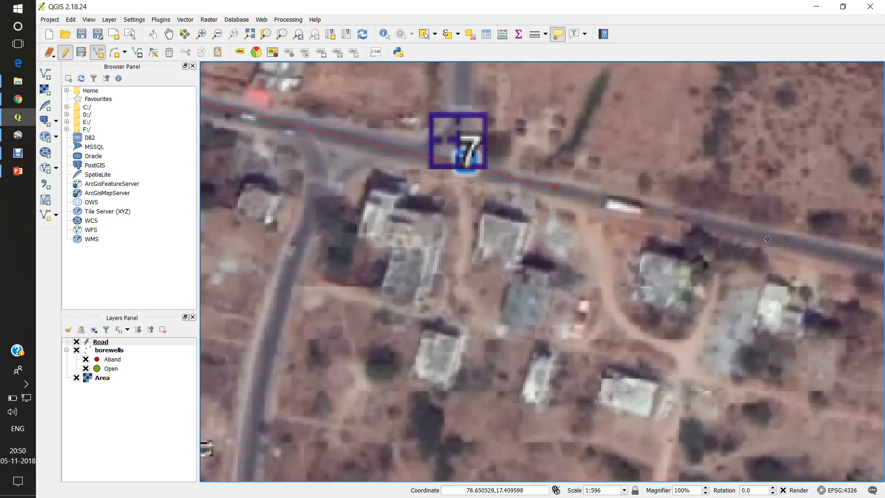
{"action": "left_click", "coordinate": [822, 250]}
{"action": "left_click_drag", "start_coordinate": [821, 250], "coordinate": [268, 151]}
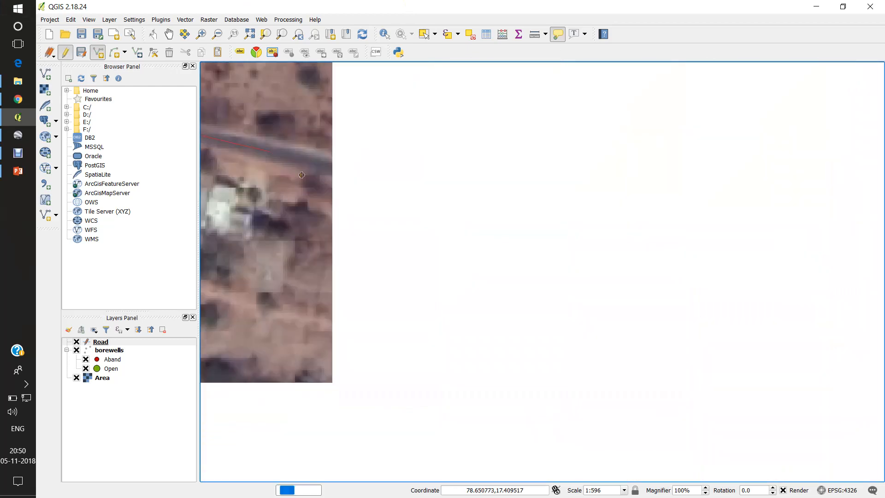
{"action": "left_click", "coordinate": [634, 243]}
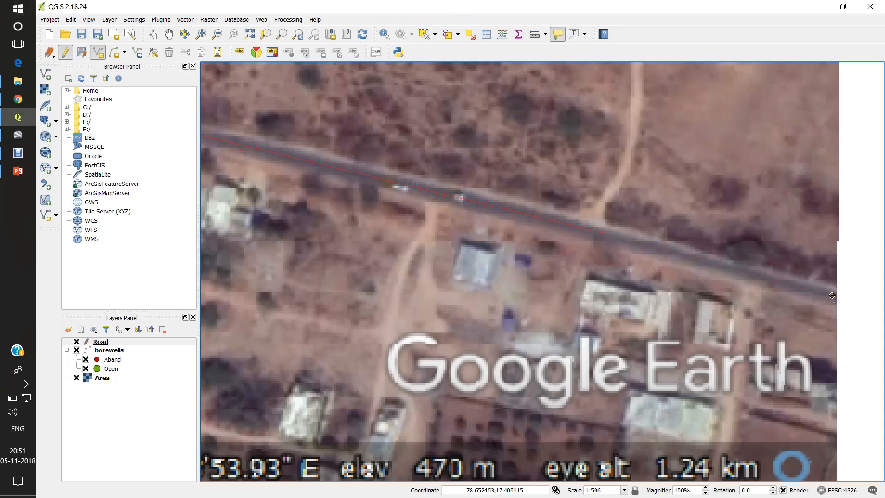
{"action": "right_click", "coordinate": [843, 303]}
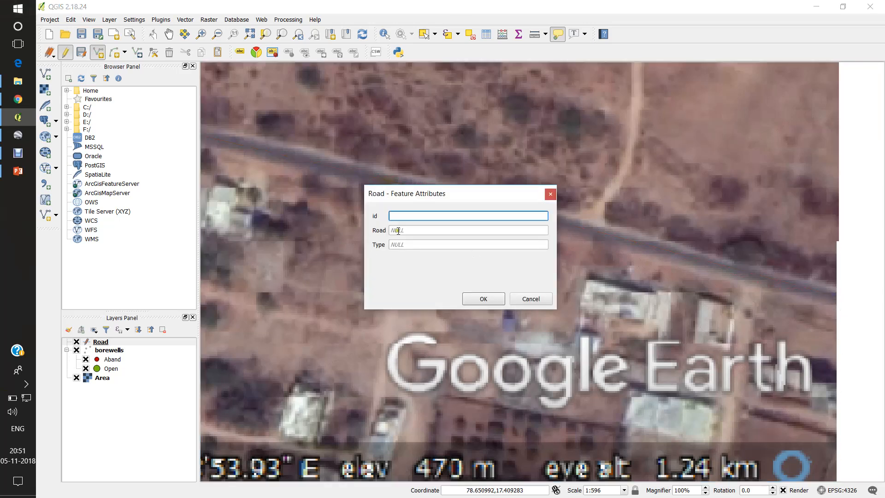
Step: Fill in Road3 for Road and BT MAIN RAOD for Type on the main road line and accept the feature
{"action": "left_click", "coordinate": [398, 230]}
{"action": "type", "text": "Road3"}
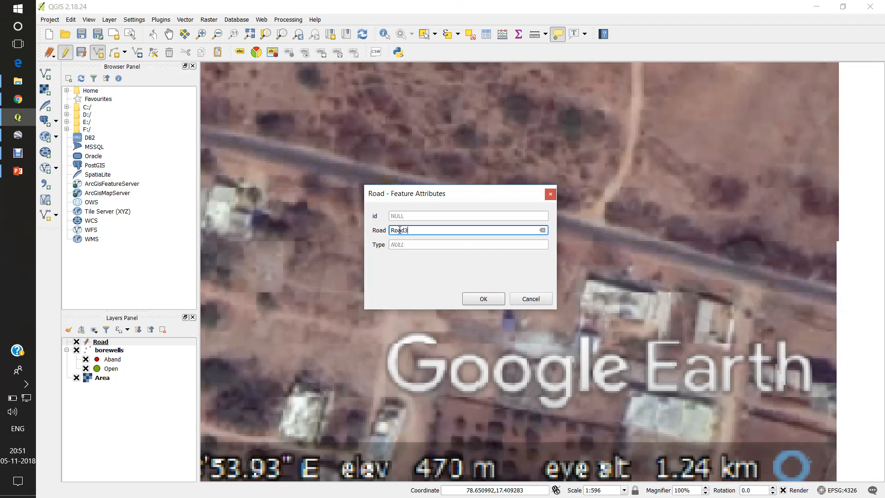
{"action": "key", "text": "Tab"}
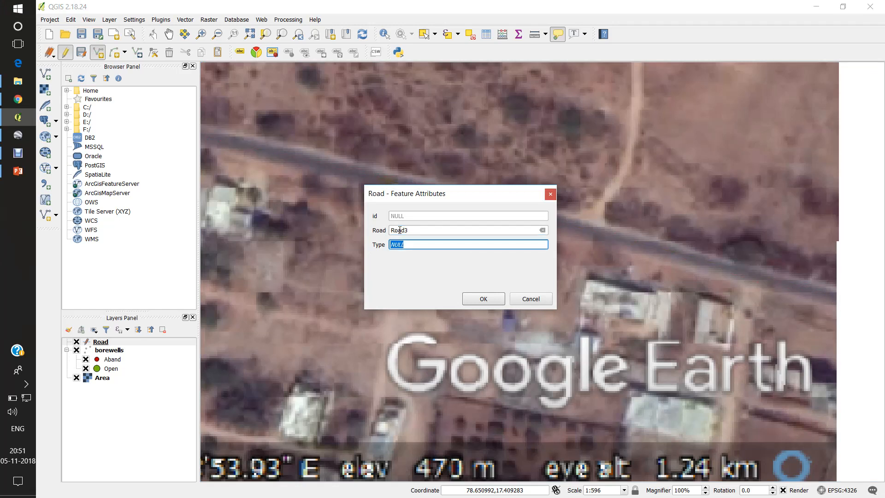
{"action": "type", "text": "BT MAIN RAOD"}
{"action": "left_click", "coordinate": [469, 297]}
Step: Set the Road layer's style to Categorized on the Type column and classify the values
{"action": "scroll", "coordinate": [304, 295], "scroll_direction": "down", "scroll_amount": 1}
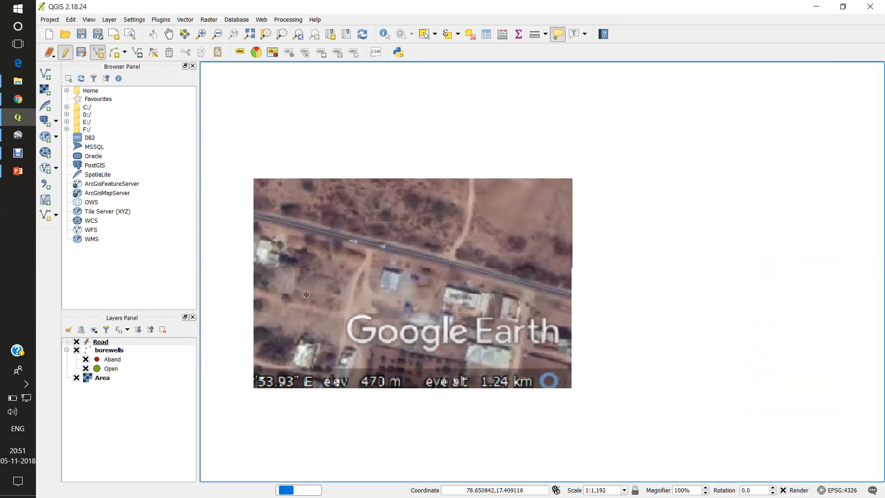
{"action": "right_click", "coordinate": [100, 342]}
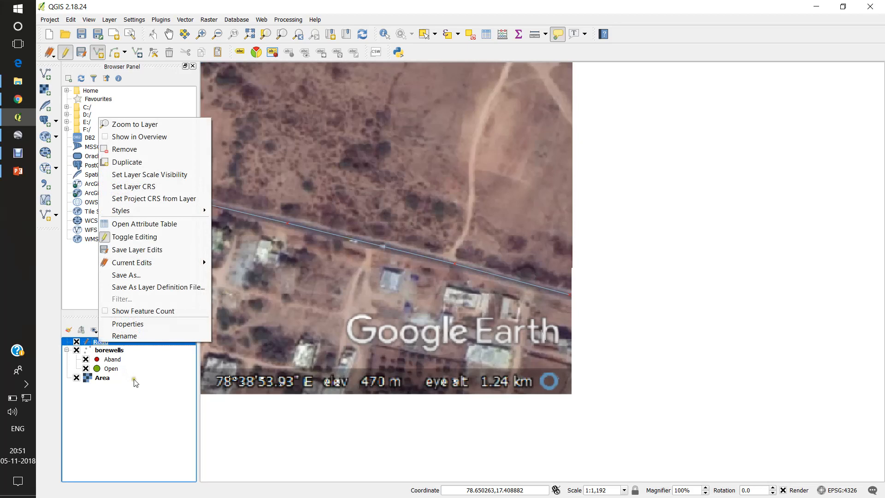
{"action": "left_click", "coordinate": [128, 324]}
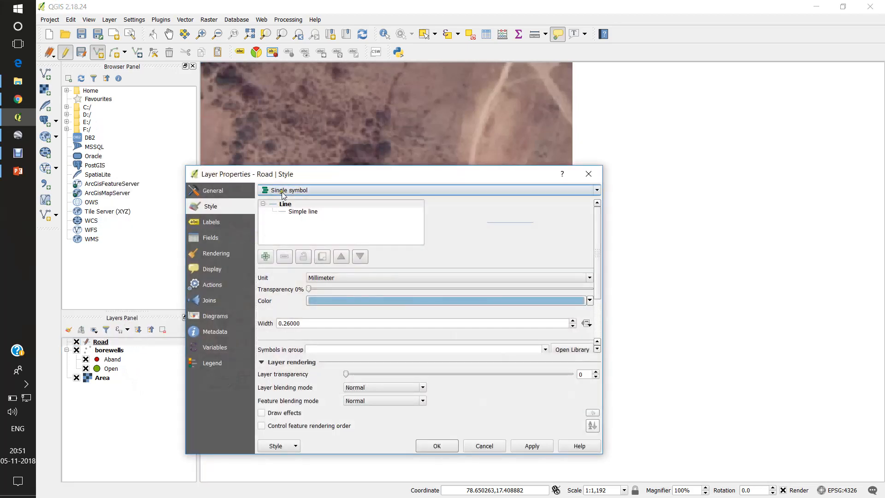
{"action": "left_click", "coordinate": [282, 191]}
{"action": "left_click", "coordinate": [295, 215]}
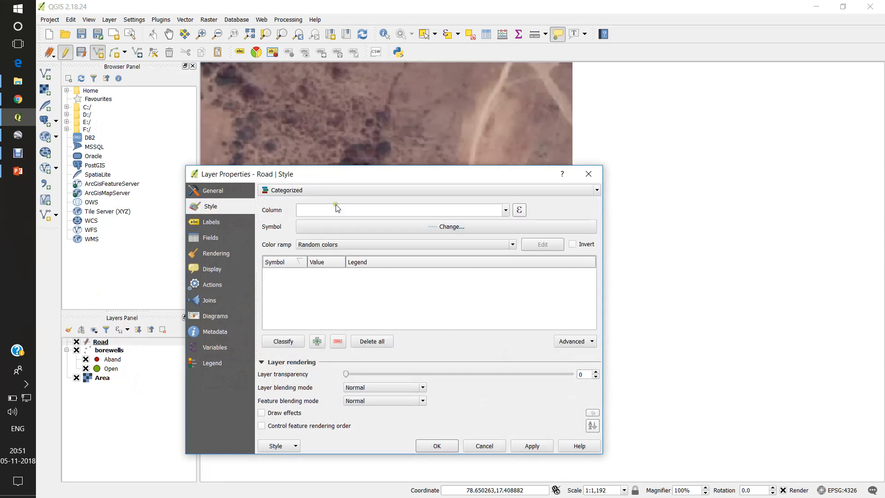
{"action": "left_click", "coordinate": [506, 211]}
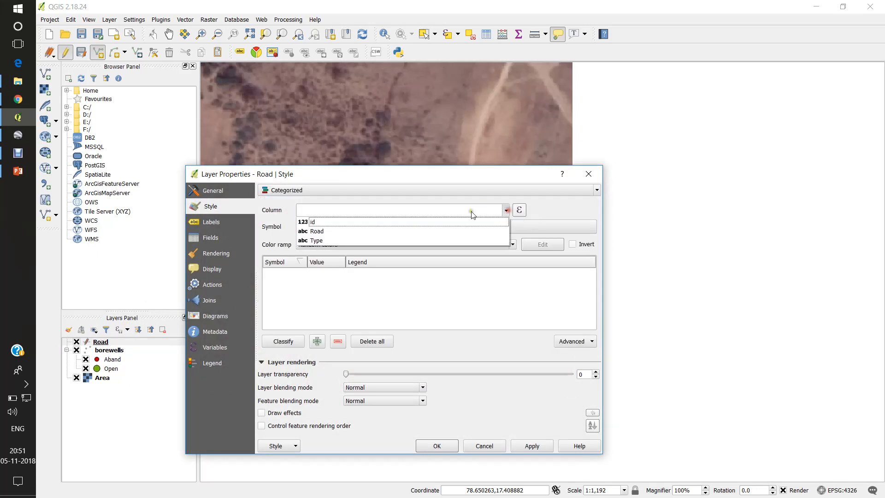
{"action": "left_click", "coordinate": [314, 237]}
{"action": "left_click", "coordinate": [284, 340]}
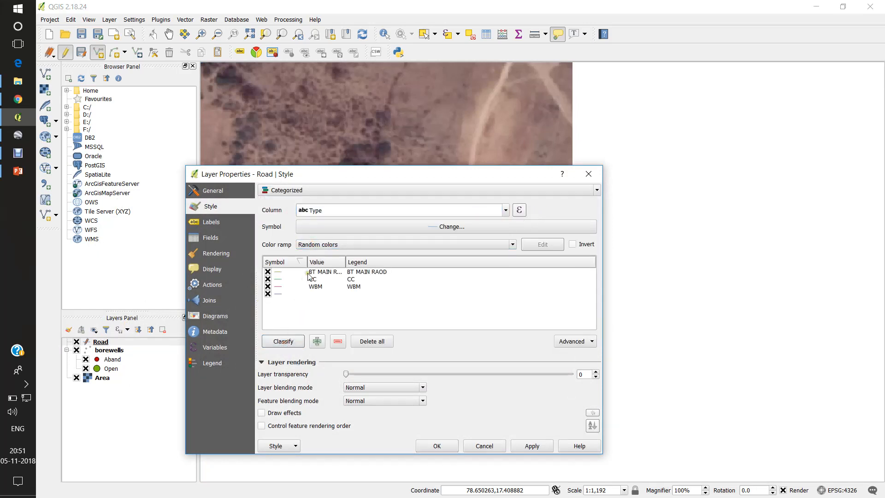
Step: Change the line symbol colour of the BT MAIN RAOD category to black (#000000)
{"action": "left_click", "coordinate": [278, 273]}
{"action": "double_click", "coordinate": [278, 273]}
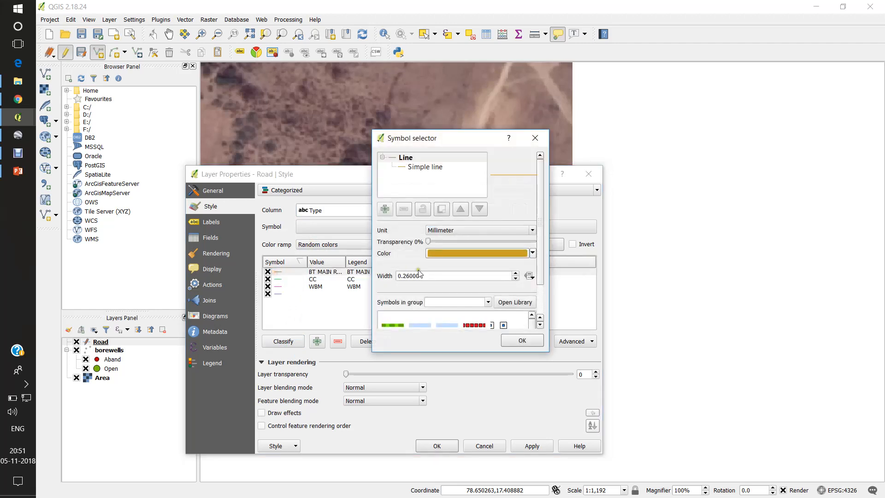
{"action": "left_click", "coordinate": [488, 262]}
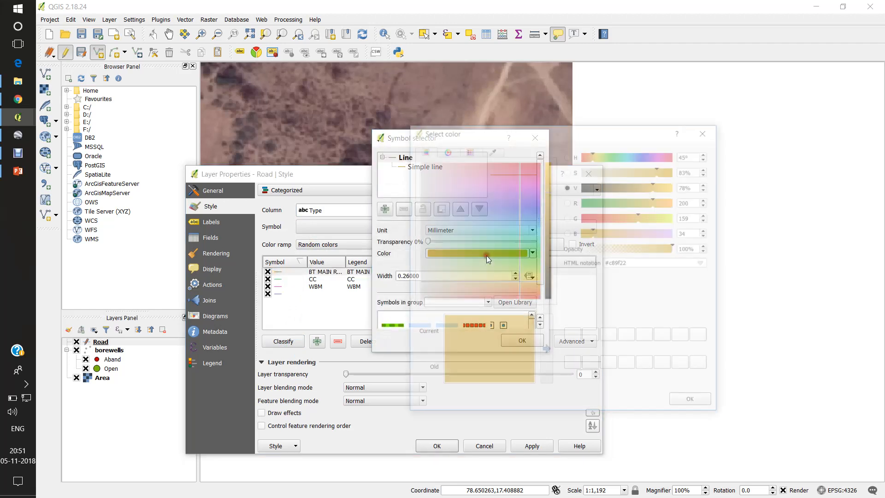
{"action": "left_click_drag", "start_coordinate": [500, 248], "coordinate": [527, 174]}
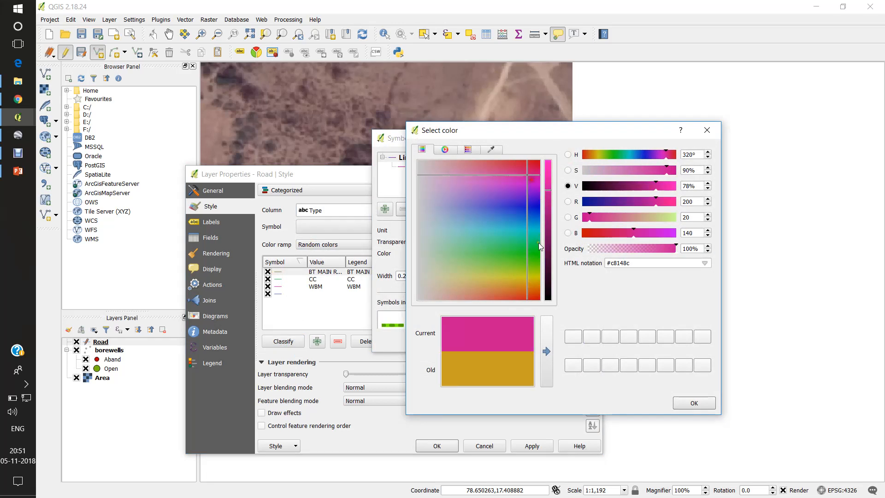
{"action": "left_click_drag", "start_coordinate": [549, 272], "coordinate": [559, 310]}
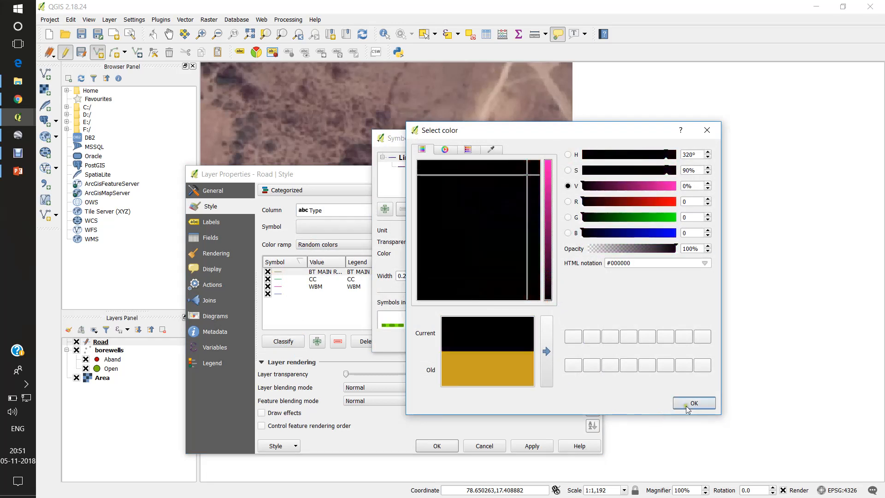
{"action": "left_click", "coordinate": [693, 402]}
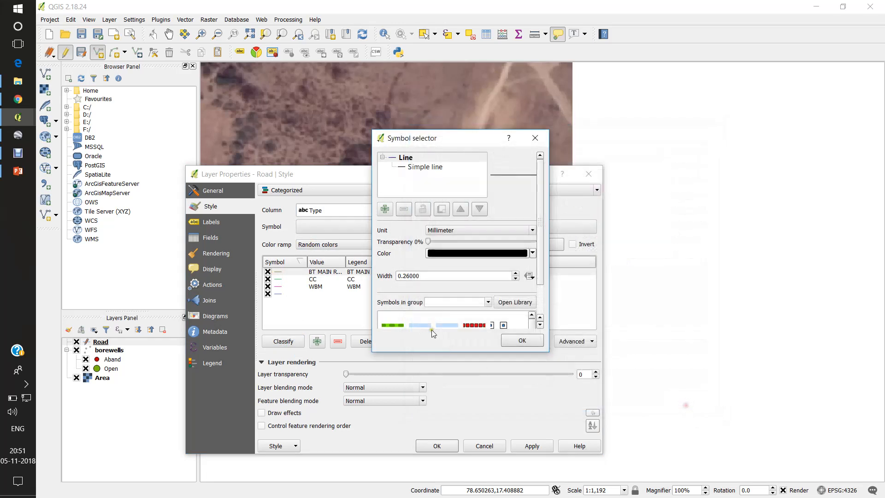
Step: Set the BT MAIN RAOD line symbol's width to 2.26 mm and accept the symbol
{"action": "left_click", "coordinate": [515, 273]}
{"action": "left_click", "coordinate": [516, 273]}
{"action": "left_click", "coordinate": [516, 274]}
{"action": "left_click", "coordinate": [516, 274]}
{"action": "left_click", "coordinate": [516, 274]}
{"action": "left_click", "coordinate": [516, 274]}
{"action": "left_click", "coordinate": [516, 273]}
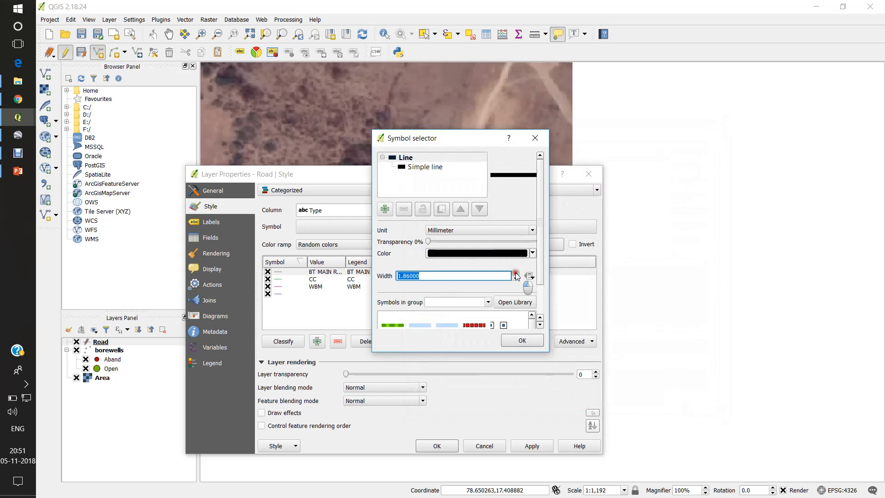
{"action": "left_click", "coordinate": [515, 273]}
{"action": "left_click", "coordinate": [516, 273]}
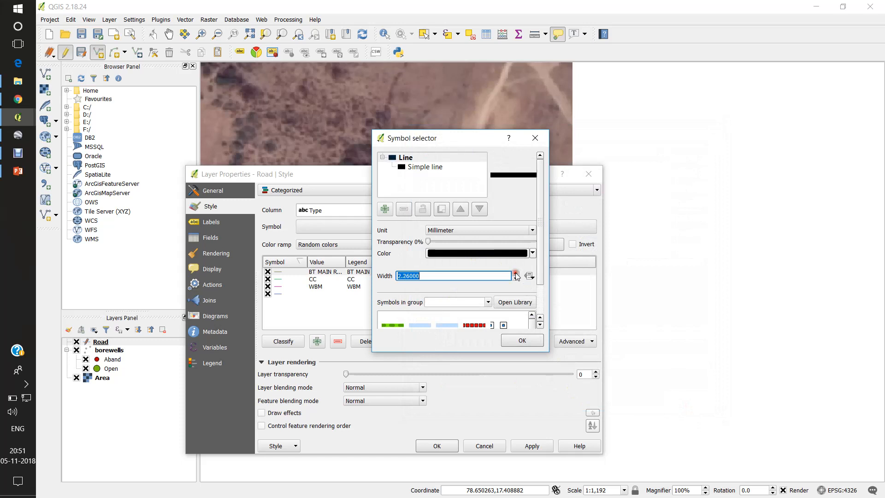
{"action": "left_click", "coordinate": [520, 340]}
Step: Change the line symbol colour of the CC category to blue
{"action": "left_click", "coordinate": [282, 280]}
{"action": "double_click", "coordinate": [282, 280]}
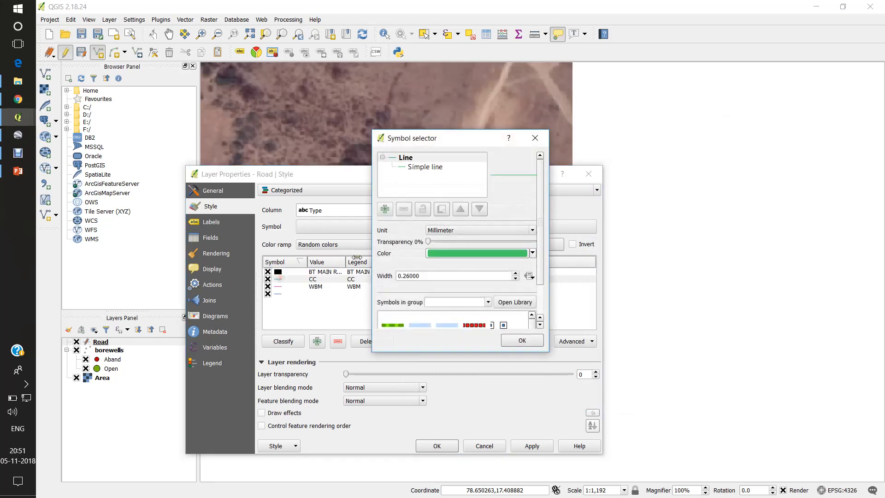
{"action": "left_click", "coordinate": [458, 248]}
{"action": "left_click_drag", "start_coordinate": [507, 249], "coordinate": [512, 216]}
{"action": "left_click", "coordinate": [694, 402]}
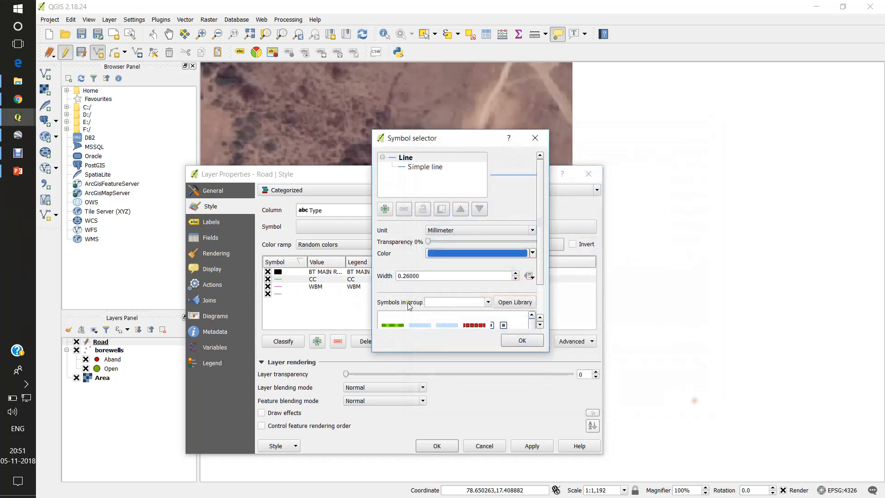
Step: Set the CC line symbol's width to 1.46 mm and accept the symbol
{"action": "left_click", "coordinate": [515, 273]}
{"action": "left_click", "coordinate": [514, 273]}
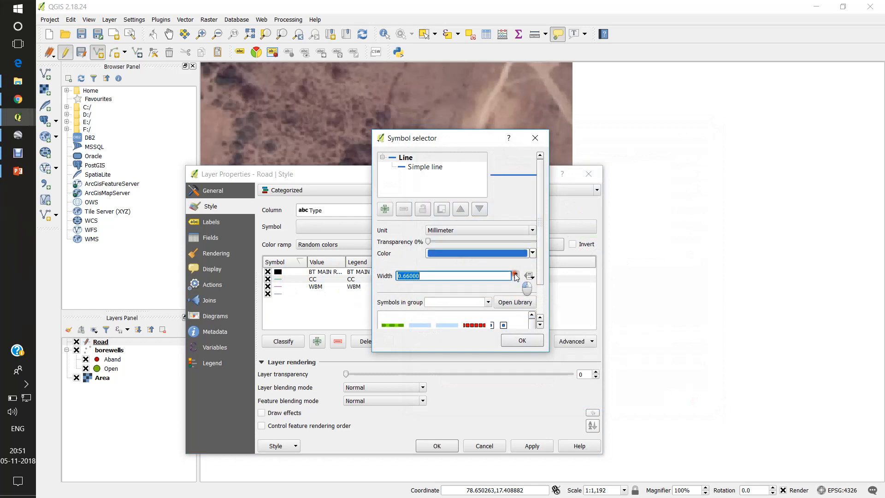
{"action": "left_click", "coordinate": [514, 274]}
{"action": "left_click", "coordinate": [515, 274]}
{"action": "left_click", "coordinate": [515, 274]}
{"action": "left_click", "coordinate": [515, 274]}
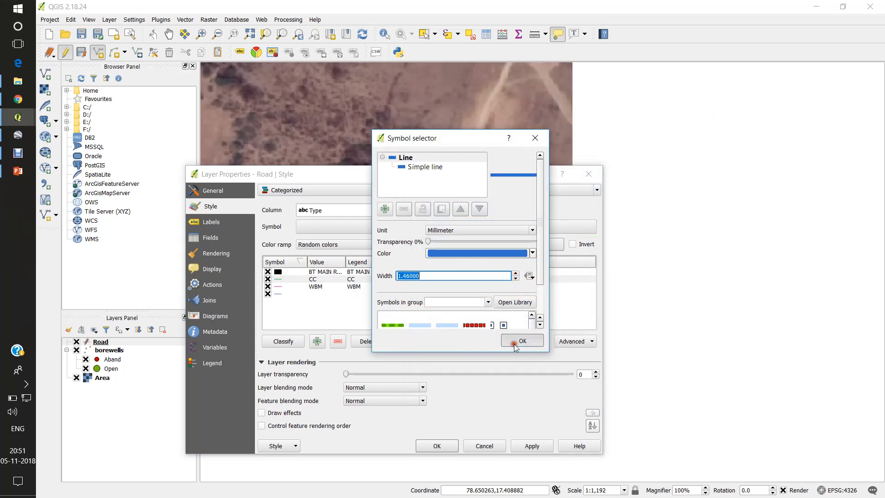
{"action": "left_click", "coordinate": [515, 346]}
Step: Change the line symbol colour of the WBM category to yellow-orange (#ebc031)
{"action": "double_click", "coordinate": [278, 286]}
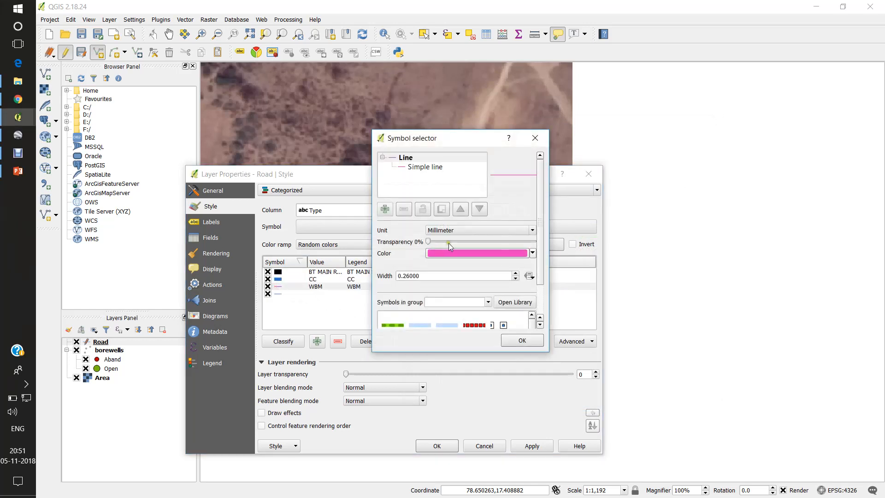
{"action": "left_click", "coordinate": [454, 254]}
{"action": "left_click_drag", "start_coordinate": [490, 271], "coordinate": [513, 284]}
{"action": "left_click", "coordinate": [513, 281]}
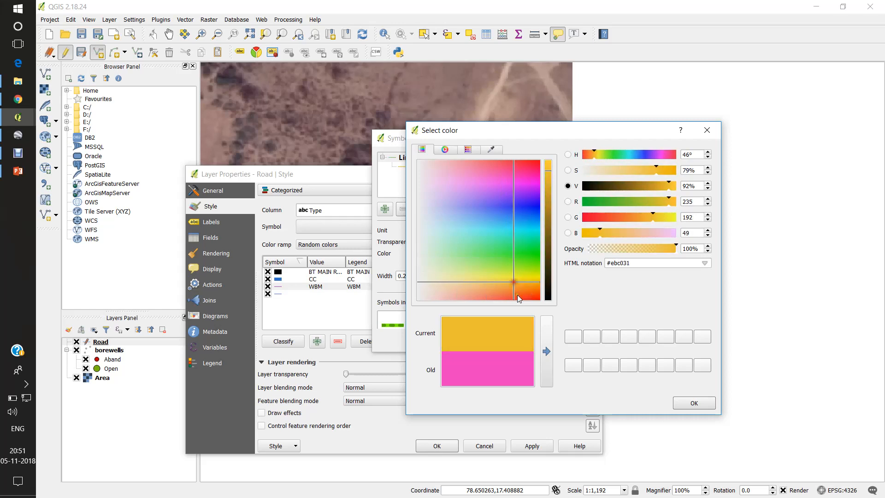
{"action": "left_click", "coordinate": [690, 404]}
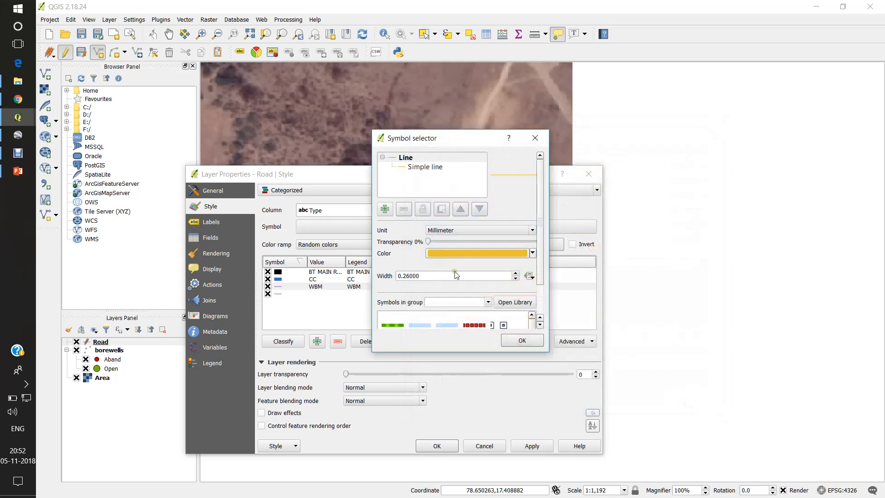
Step: Set the WBM line symbol's width to 1.06 mm and accept the symbol
{"action": "left_click", "coordinate": [516, 273]}
{"action": "left_click", "coordinate": [515, 273]}
{"action": "left_click", "coordinate": [515, 273]}
{"action": "left_click", "coordinate": [516, 273]}
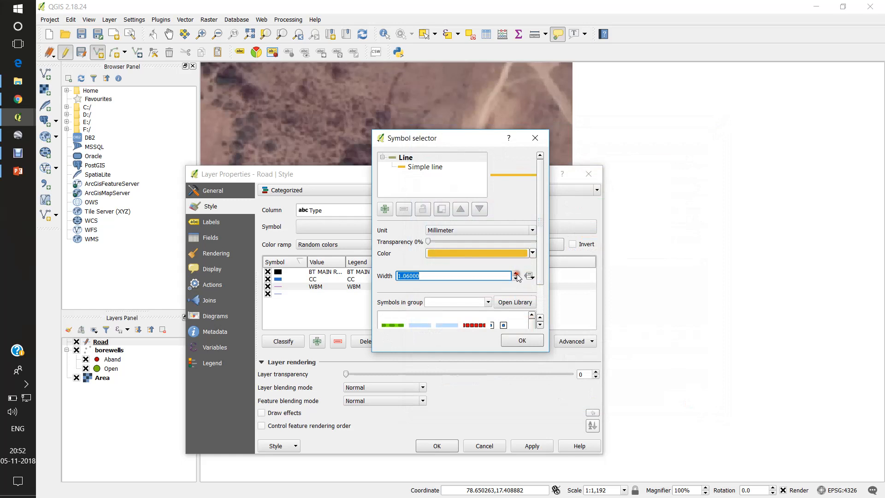
{"action": "left_click", "coordinate": [522, 340]}
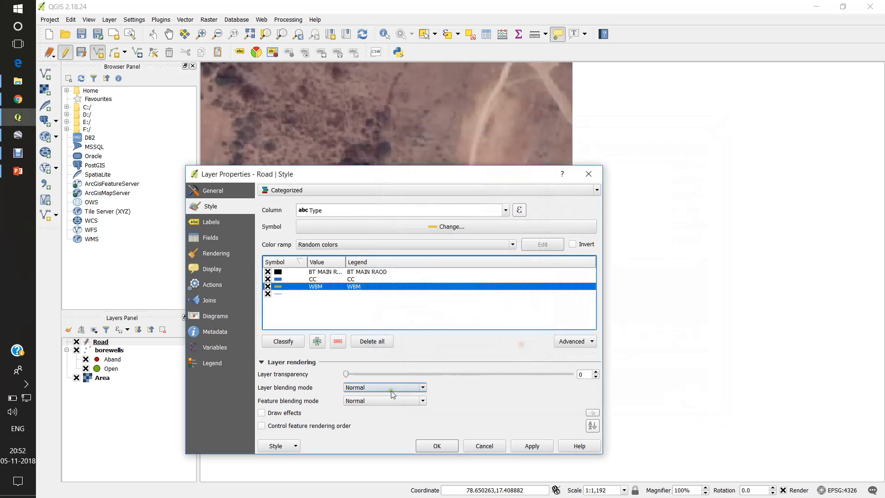
Step: Remove the empty category from the Road classification and apply the categorized style to the layer
{"action": "left_click", "coordinate": [280, 294]}
{"action": "left_click", "coordinate": [338, 342]}
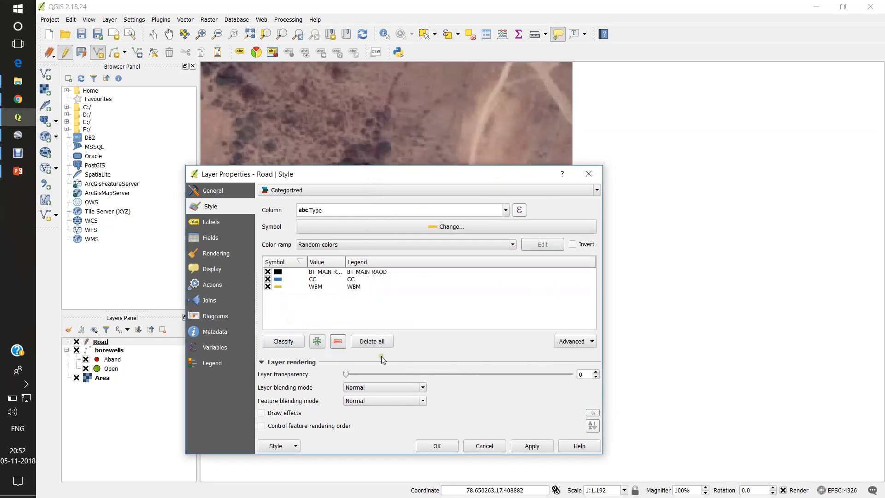
{"action": "left_click", "coordinate": [514, 450]}
{"action": "left_click", "coordinate": [429, 449]}
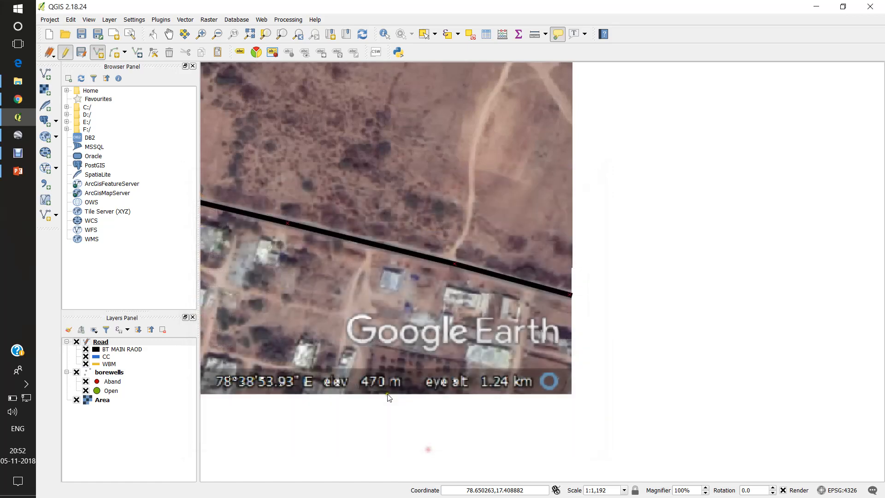
{"action": "scroll", "coordinate": [407, 295], "scroll_direction": "down", "scroll_amount": 2}
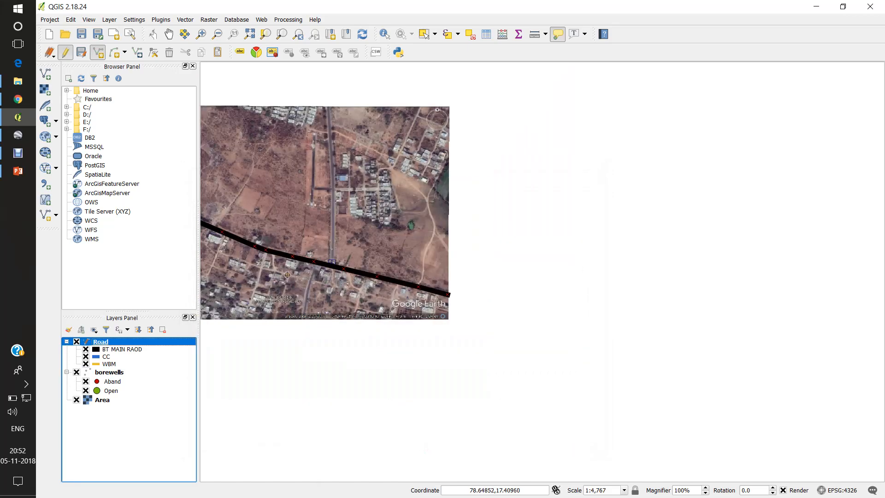
{"action": "left_click_drag", "start_coordinate": [326, 282], "coordinate": [591, 363]}
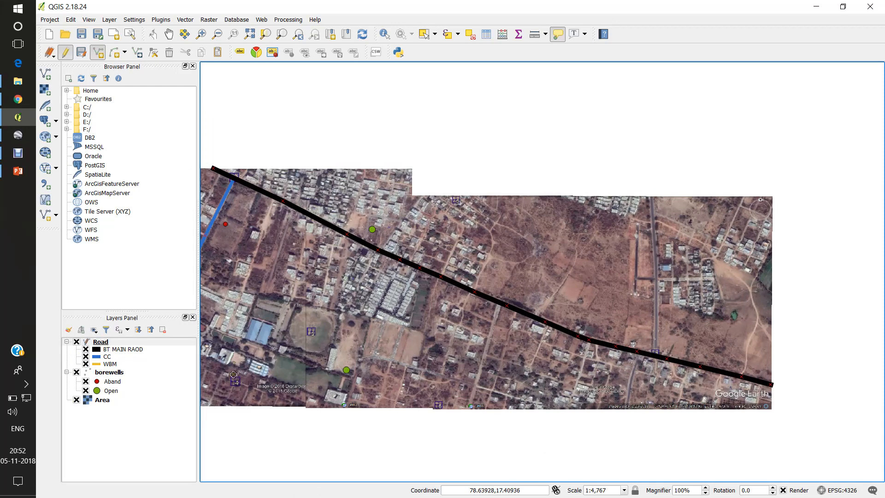
Step: Start a new polygon shapefile layer with WGS 84 (EPSG:4326) as its coordinate reference system
{"action": "left_click", "coordinate": [45, 219]}
{"action": "left_click", "coordinate": [494, 184]}
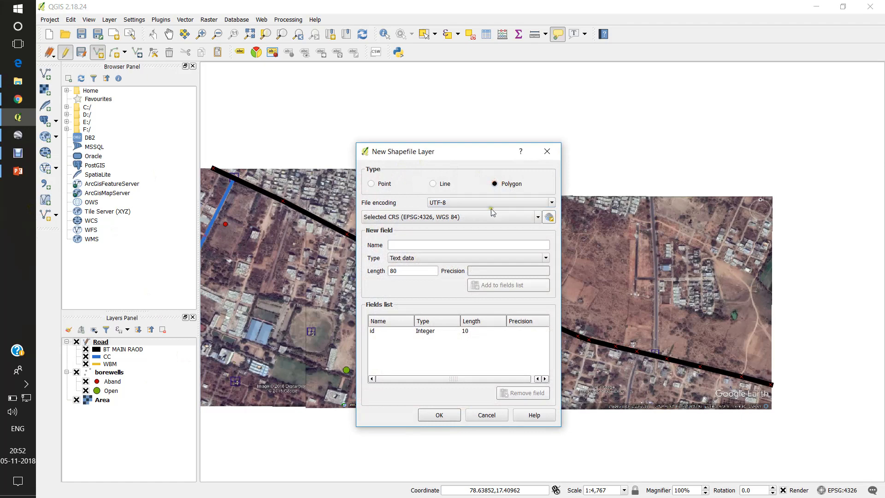
{"action": "left_click", "coordinate": [549, 217]}
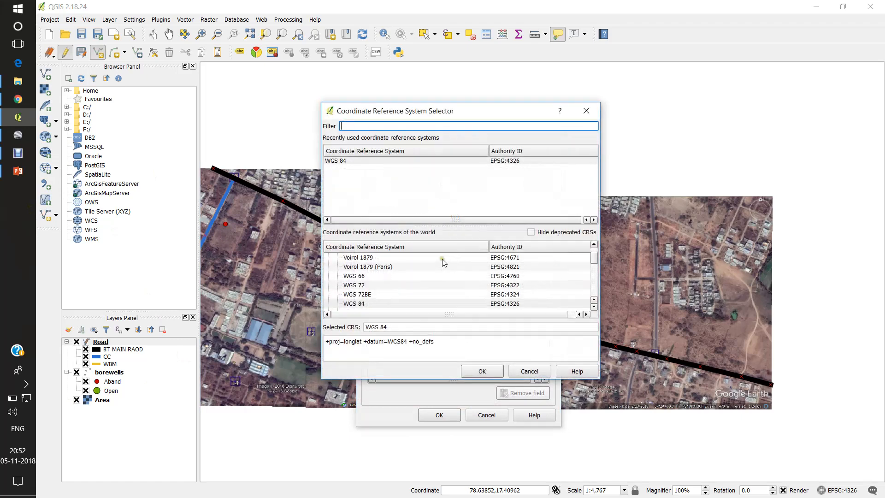
{"action": "left_click", "coordinate": [345, 161]}
{"action": "left_click", "coordinate": [483, 371]}
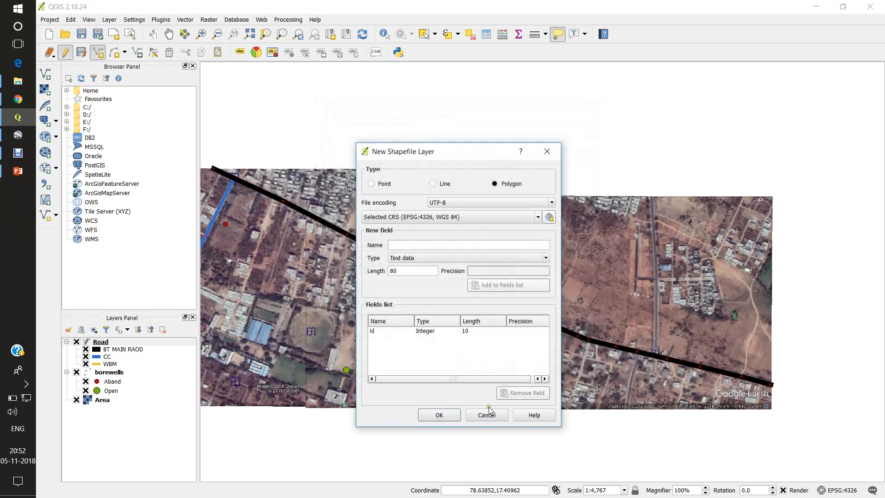
Step: Add a text field LandUse of length 80 and save the new shapefile as LU in the practice folder
{"action": "left_click", "coordinate": [416, 248]}
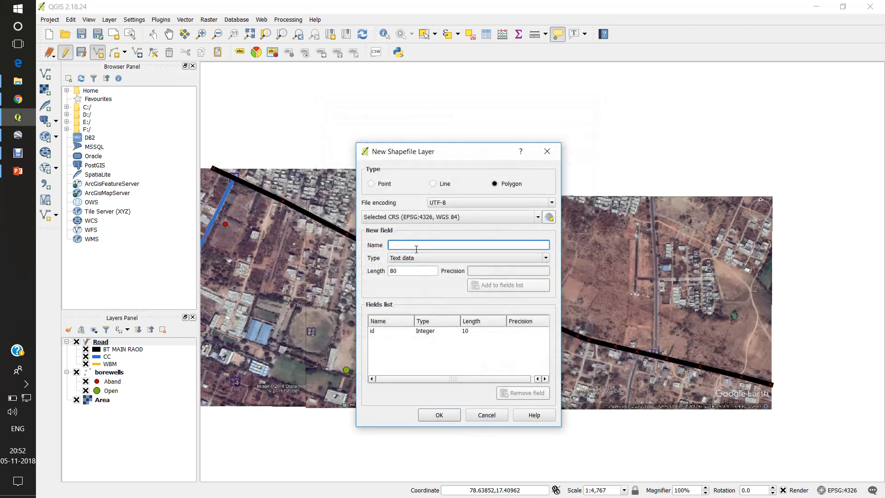
{"action": "type", "text": "LandUse"}
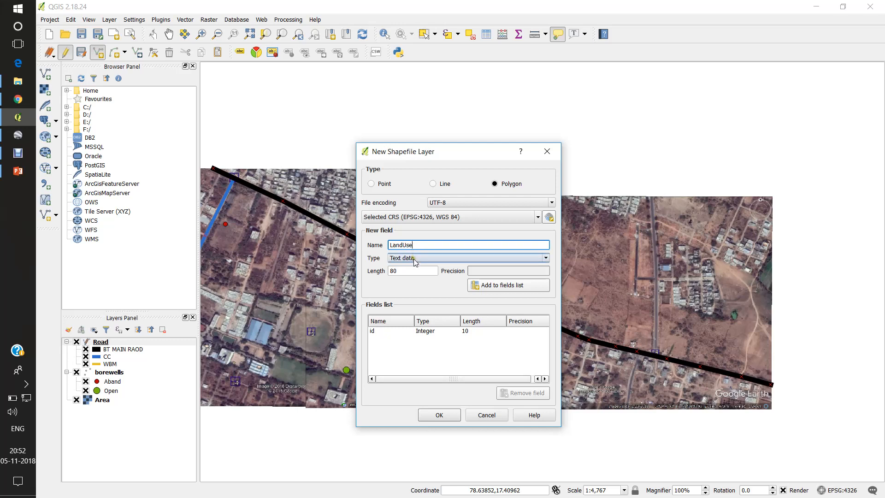
{"action": "left_click", "coordinate": [490, 286]}
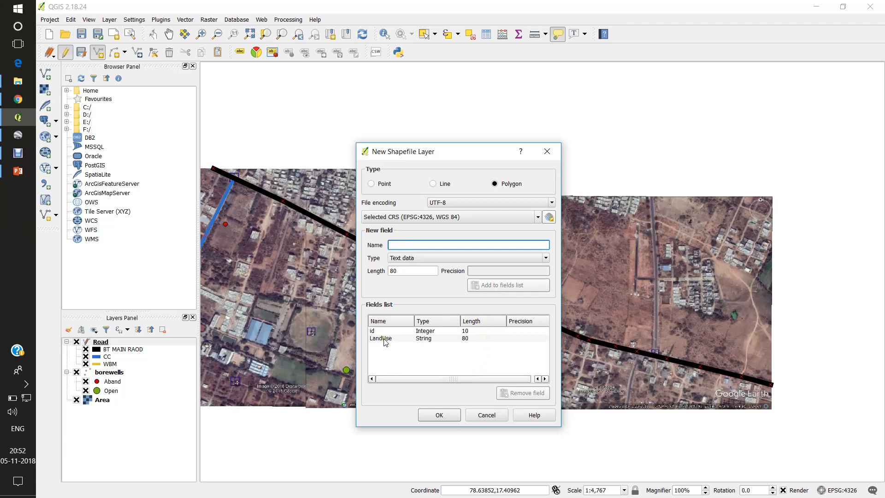
{"action": "left_click", "coordinate": [450, 417]}
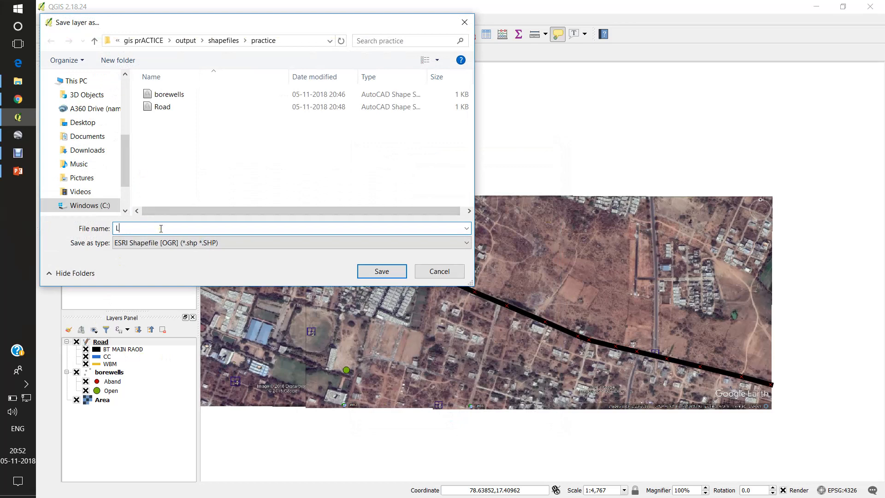
{"action": "left_click", "coordinate": [382, 271]}
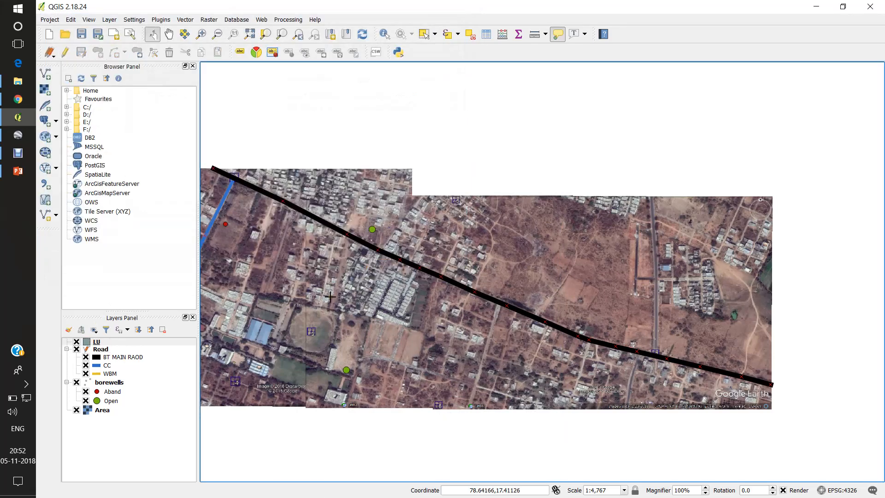
Step: Make the LU layer editable and trace a polygon around the round ground at marker 3
{"action": "left_click", "coordinate": [103, 343]}
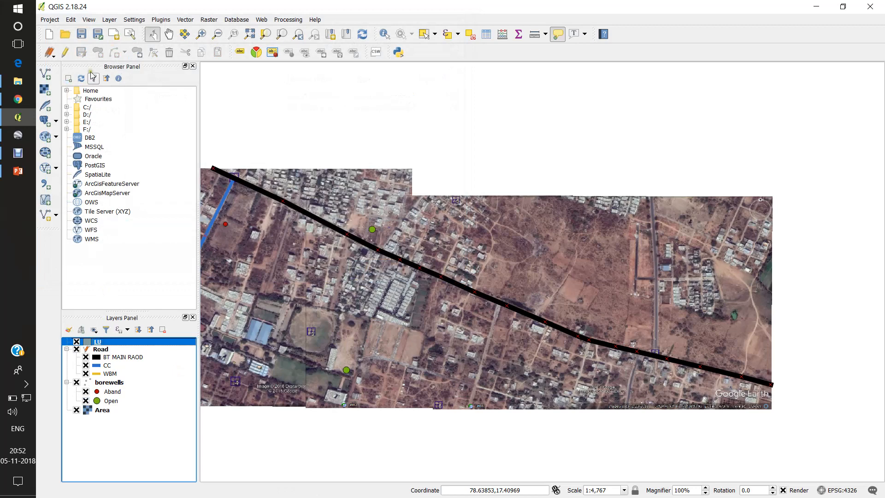
{"action": "left_click", "coordinate": [65, 54]}
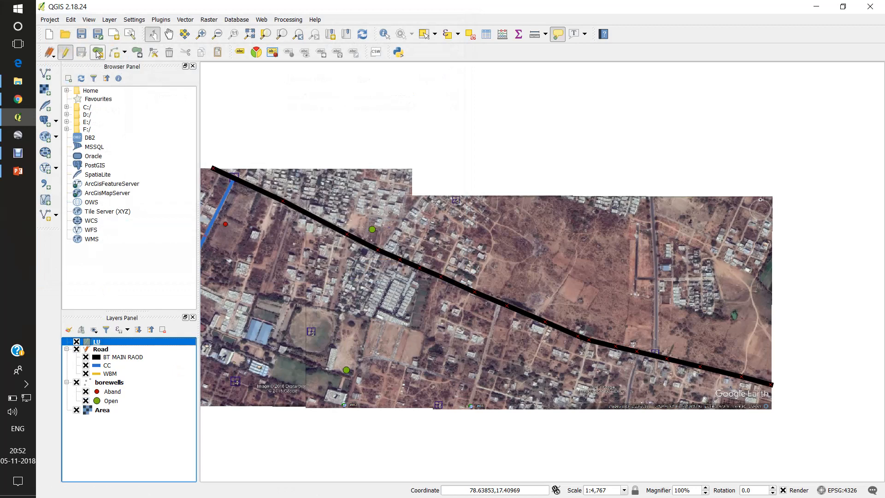
{"action": "left_click", "coordinate": [98, 54]}
{"action": "left_click_drag", "start_coordinate": [317, 273], "coordinate": [357, 185]}
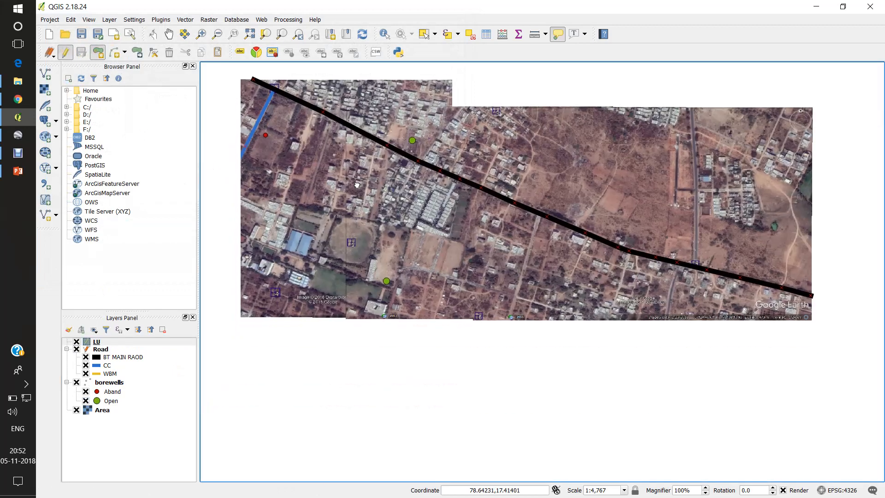
{"action": "scroll", "coordinate": [355, 241], "scroll_direction": "up", "scroll_amount": 2}
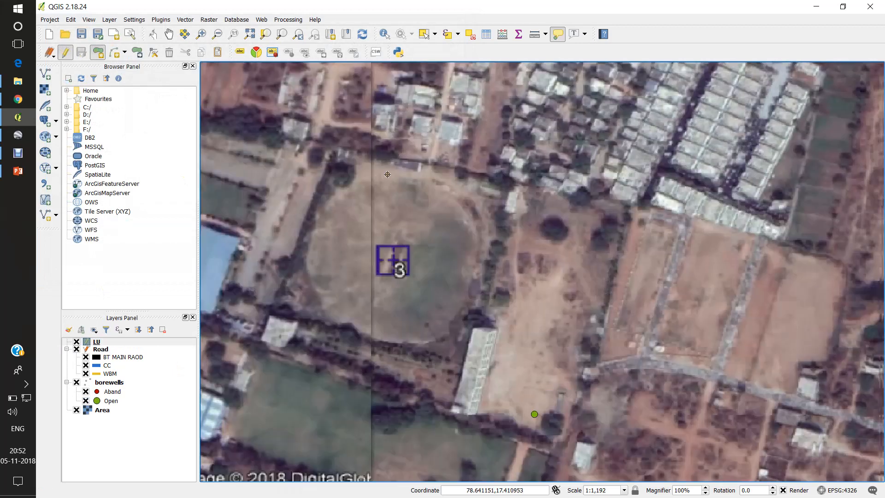
{"action": "left_click", "coordinate": [364, 186]}
{"action": "left_click", "coordinate": [326, 201]}
{"action": "left_click", "coordinate": [317, 236]}
{"action": "left_click", "coordinate": [312, 263]}
{"action": "left_click", "coordinate": [312, 280]}
{"action": "left_click", "coordinate": [324, 301]}
{"action": "left_click", "coordinate": [331, 310]}
{"action": "left_click", "coordinate": [344, 321]}
{"action": "left_click", "coordinate": [356, 328]}
{"action": "left_click", "coordinate": [378, 336]}
{"action": "left_click", "coordinate": [401, 338]}
{"action": "left_click", "coordinate": [422, 339]}
{"action": "left_click", "coordinate": [437, 334]}
{"action": "left_click", "coordinate": [456, 314]}
{"action": "left_click", "coordinate": [465, 300]}
{"action": "left_click", "coordinate": [473, 282]}
{"action": "left_click", "coordinate": [476, 261]}
{"action": "left_click", "coordinate": [477, 236]}
{"action": "left_click", "coordinate": [472, 215]}
{"action": "left_click", "coordinate": [458, 199]}
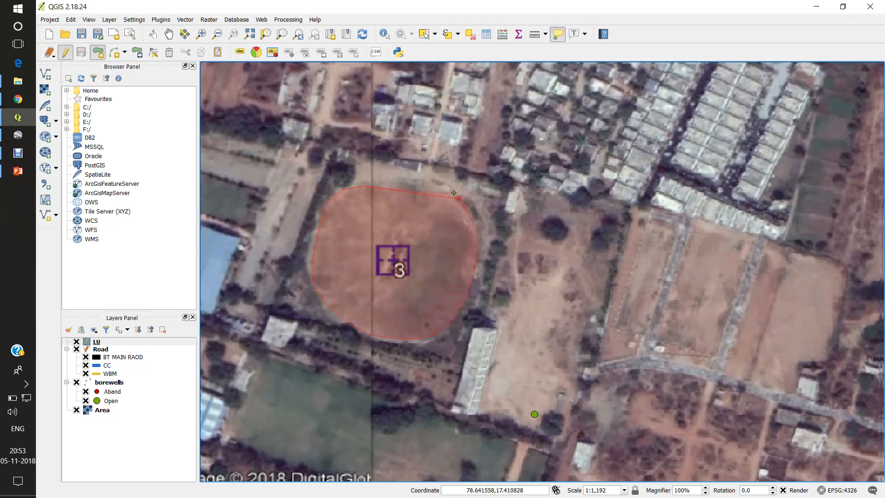
{"action": "left_click", "coordinate": [441, 184]}
{"action": "left_click", "coordinate": [417, 179]}
{"action": "left_click", "coordinate": [396, 178]}
{"action": "left_click", "coordinate": [361, 179]}
{"action": "right_click", "coordinate": [361, 178]}
Step: Fill in Ground for LandUse on the traced polygon and accept the feature
{"action": "left_click", "coordinate": [417, 230]}
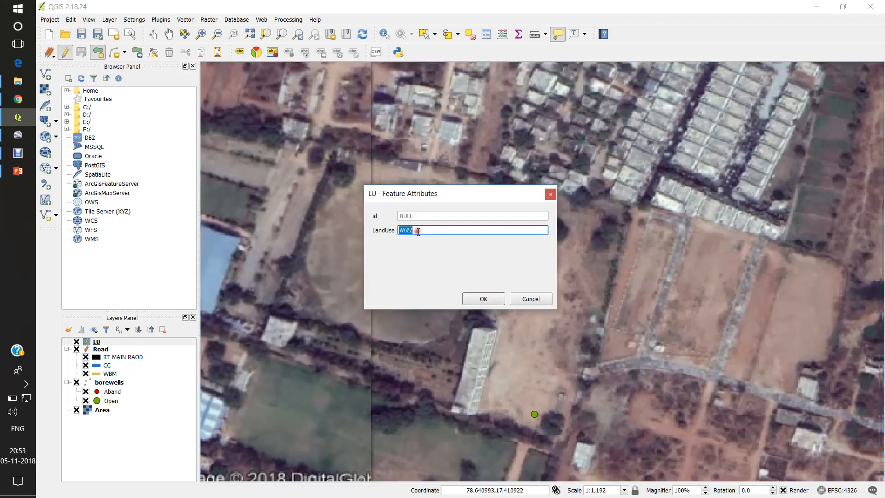
{"action": "type", "text": "Ground"}
{"action": "left_click", "coordinate": [473, 299]}
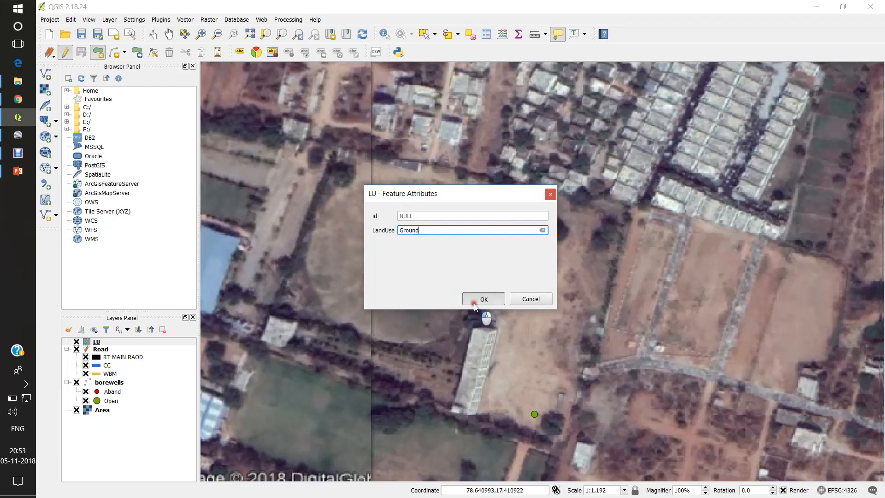
Step: Move the inward vertex at the ground polygon's northwestern notch outward with the Node tool to smooth the outline
{"action": "scroll", "coordinate": [474, 305], "scroll_direction": "down", "scroll_amount": 2}
{"action": "scroll", "coordinate": [438, 278], "scroll_direction": "up", "scroll_amount": 4}
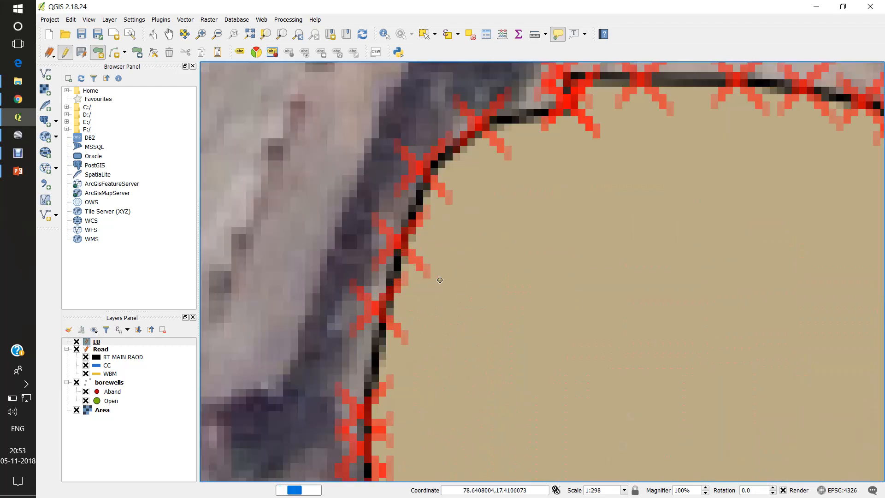
{"action": "left_click_drag", "start_coordinate": [526, 205], "coordinate": [436, 360]}
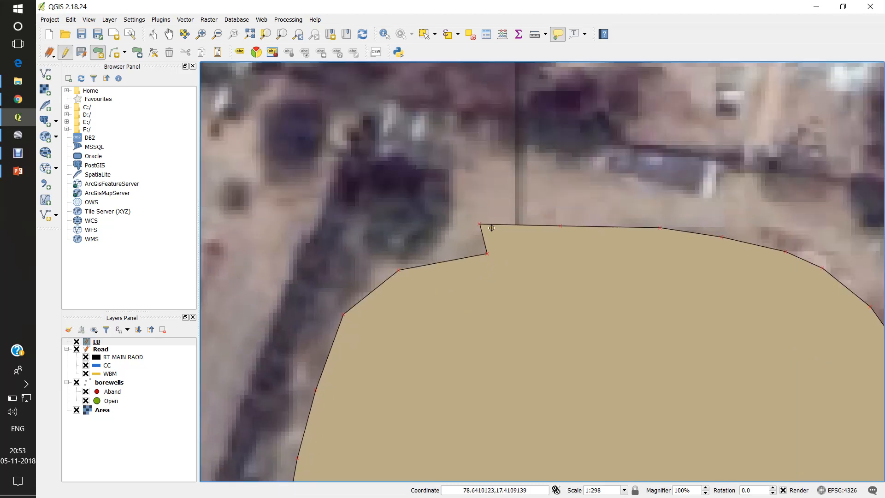
{"action": "left_click", "coordinate": [153, 53]}
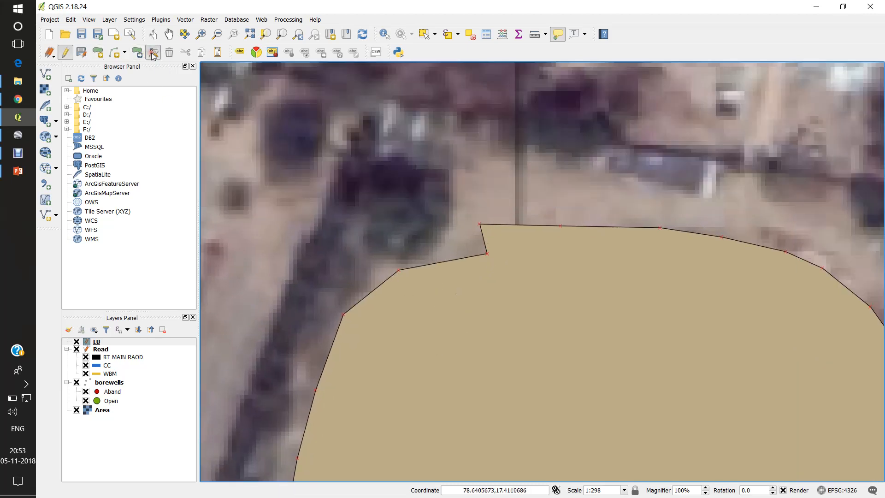
{"action": "left_click", "coordinate": [487, 253]}
{"action": "left_click_drag", "start_coordinate": [486, 253], "coordinate": [456, 241]}
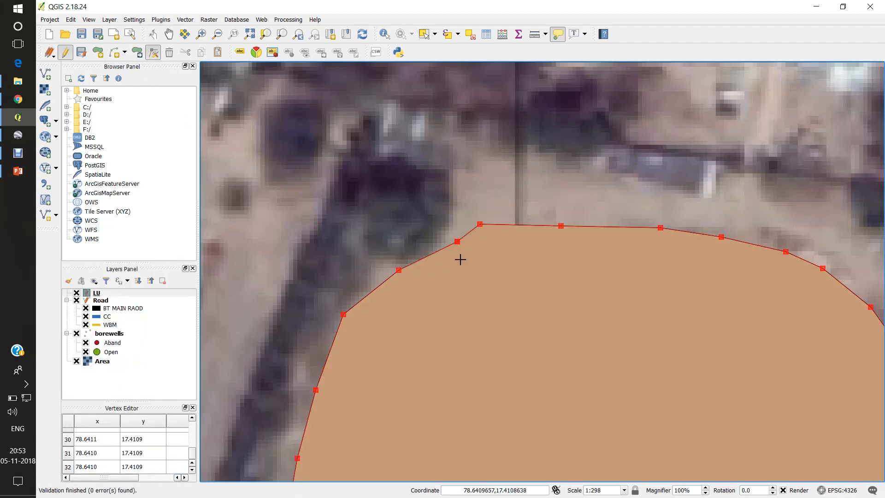
{"action": "left_click", "coordinate": [456, 241]}
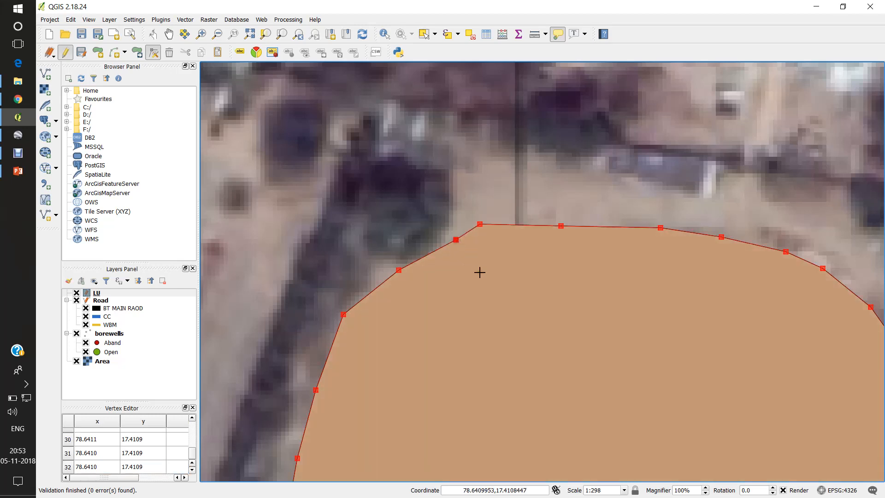
Step: Leave the Node tool, save the LU layer's edits and end its editing session
{"action": "left_click", "coordinate": [153, 56]}
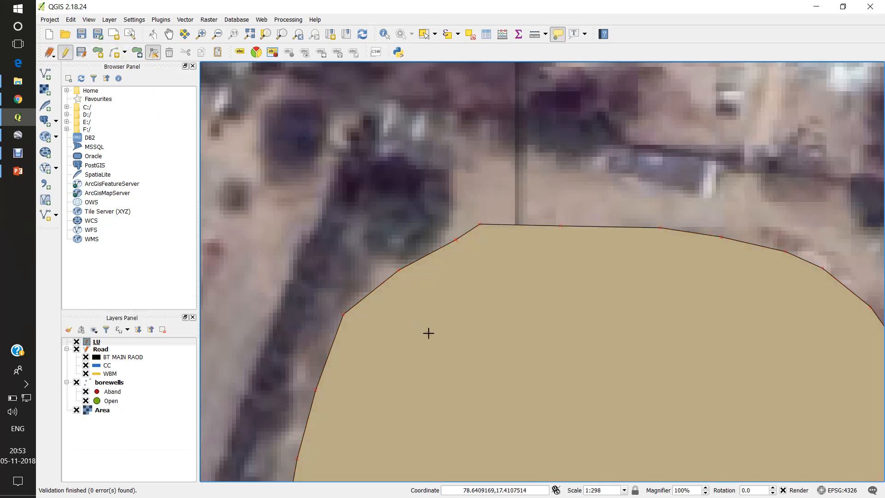
{"action": "scroll", "coordinate": [428, 332], "scroll_direction": "down", "scroll_amount": 3}
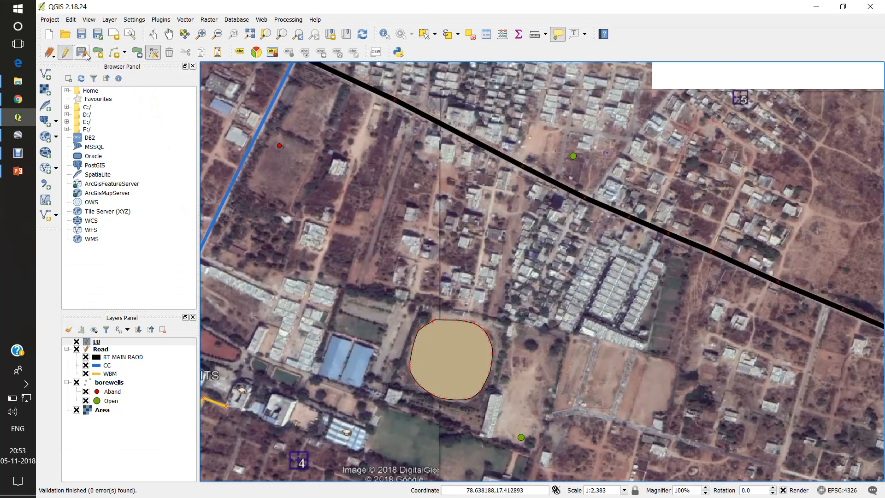
{"action": "left_click", "coordinate": [81, 53]}
{"action": "left_click", "coordinate": [65, 52]}
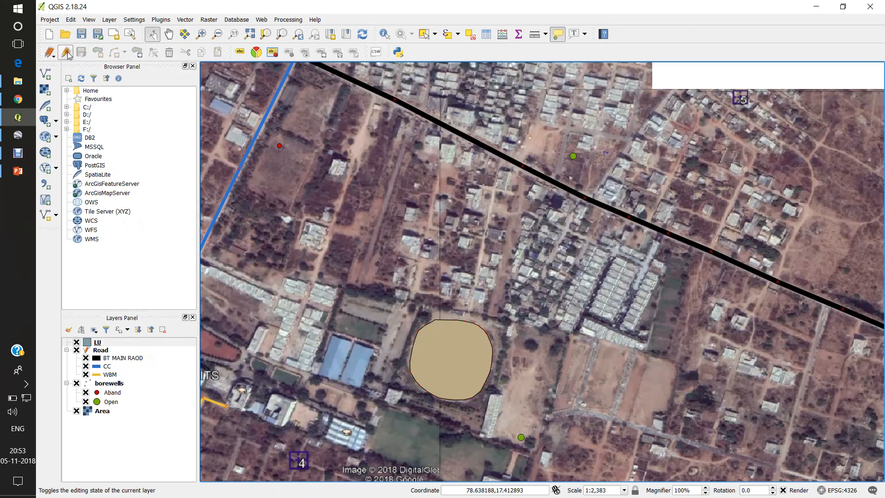
Step: Make the LU layer editable again and start the Add Feature tool at the dense housing block south of the black main road
{"action": "left_click", "coordinate": [97, 342]}
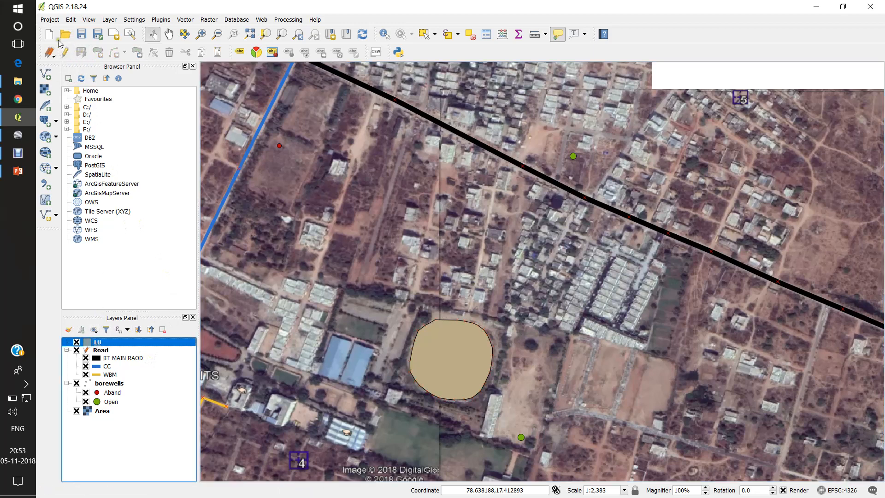
{"action": "left_click", "coordinate": [64, 53]}
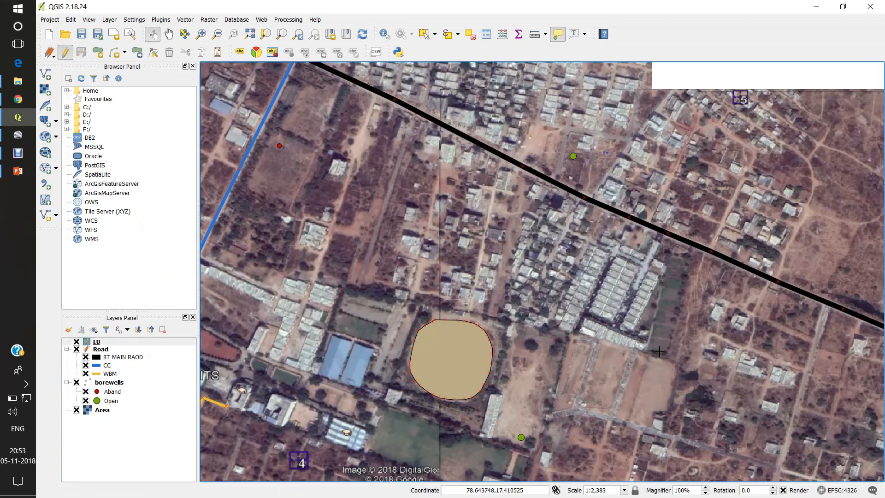
{"action": "left_click_drag", "start_coordinate": [660, 353], "coordinate": [589, 392]}
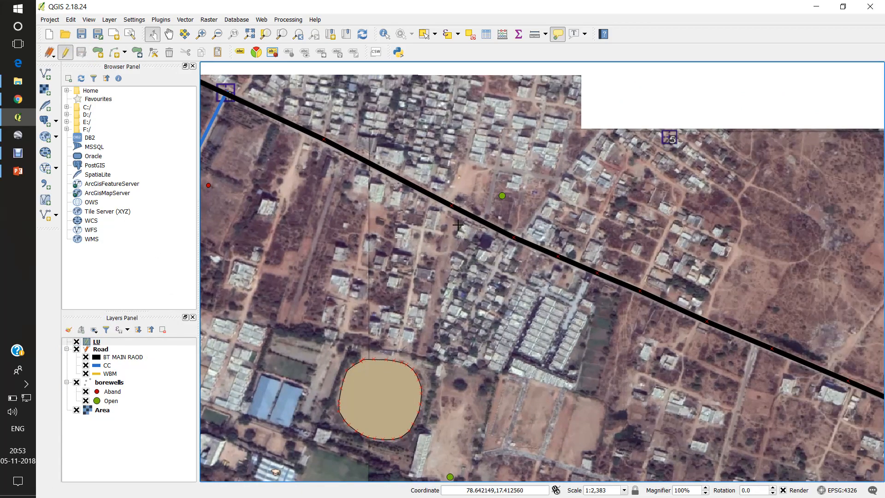
{"action": "left_click_drag", "start_coordinate": [457, 225], "coordinate": [542, 275]}
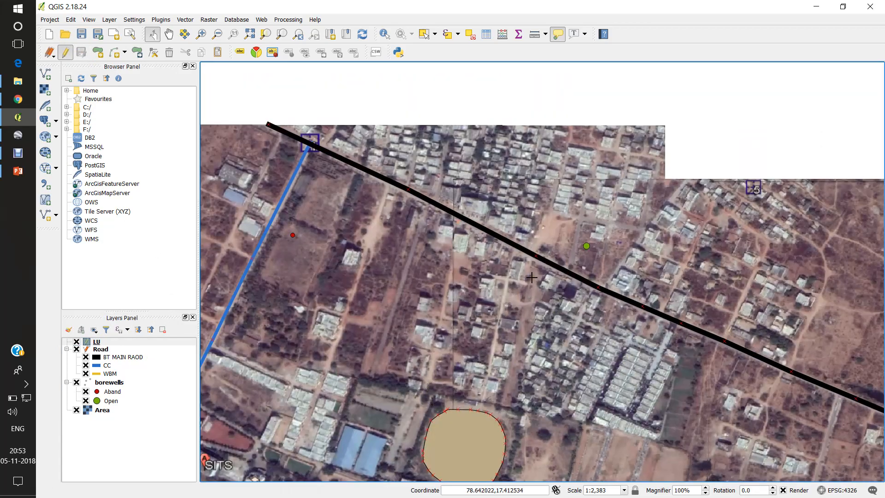
{"action": "left_click", "coordinate": [103, 342]}
{"action": "left_click", "coordinate": [97, 52]}
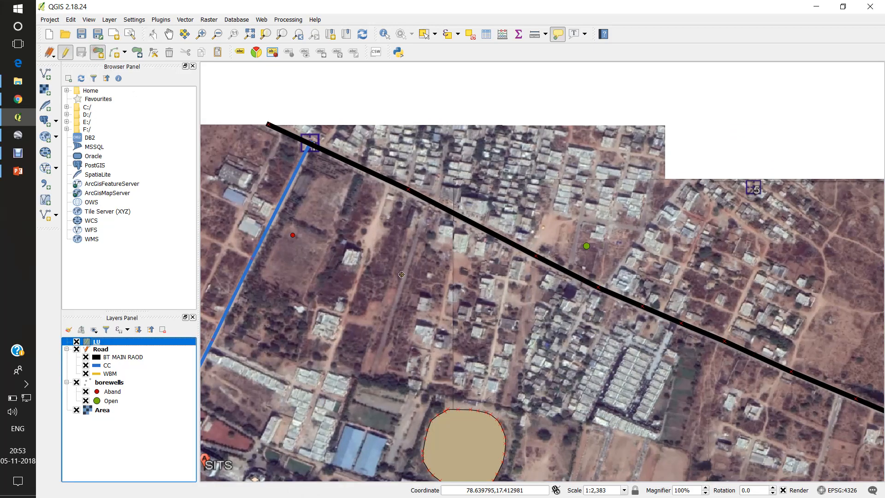
{"action": "left_click", "coordinate": [540, 268]}
{"action": "left_click", "coordinate": [514, 405]}
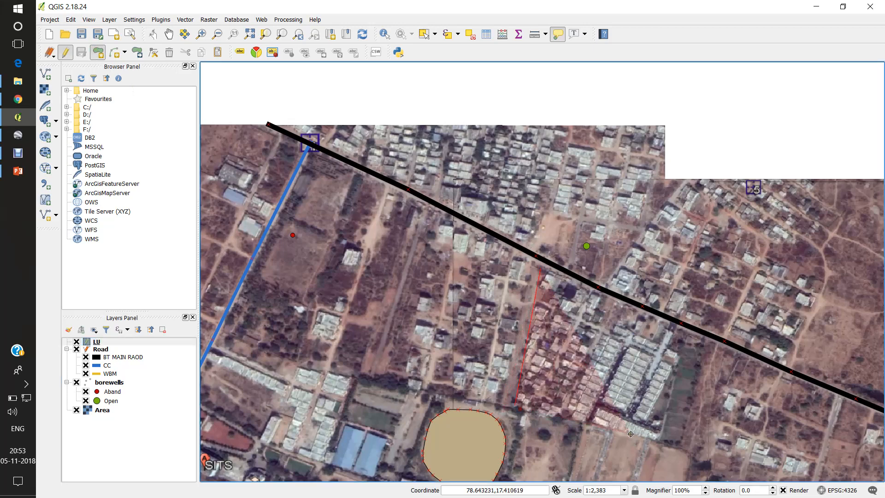
{"action": "left_click", "coordinate": [660, 436]}
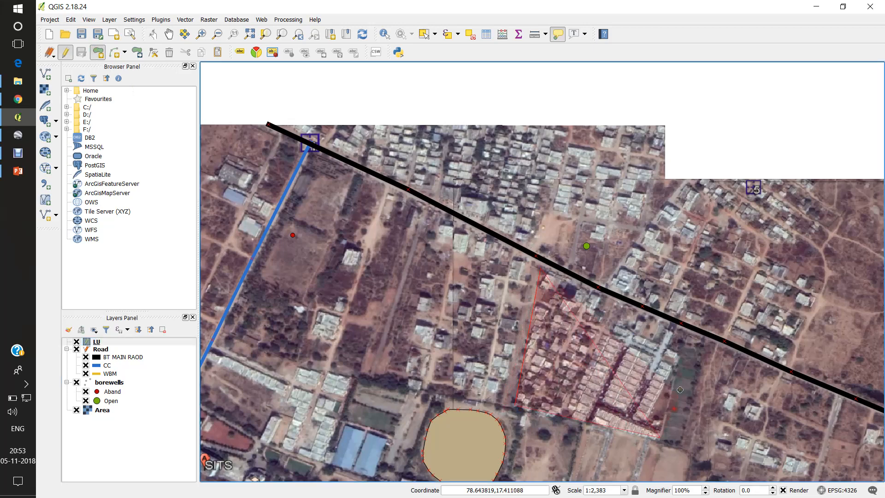
{"action": "left_click", "coordinate": [678, 352]}
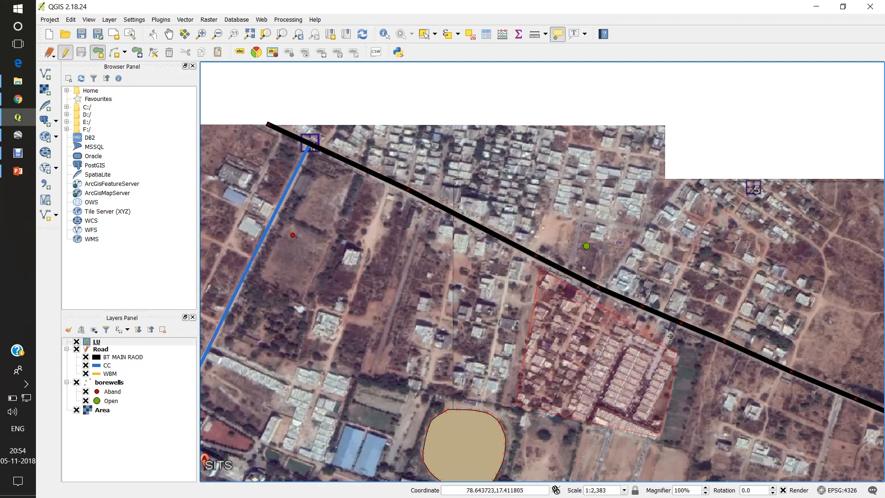
{"action": "left_click", "coordinate": [671, 331]}
{"action": "left_click", "coordinate": [661, 345]}
{"action": "left_click", "coordinate": [661, 340]}
{"action": "scroll", "coordinate": [658, 322], "scroll_direction": "up", "scroll_amount": 2}
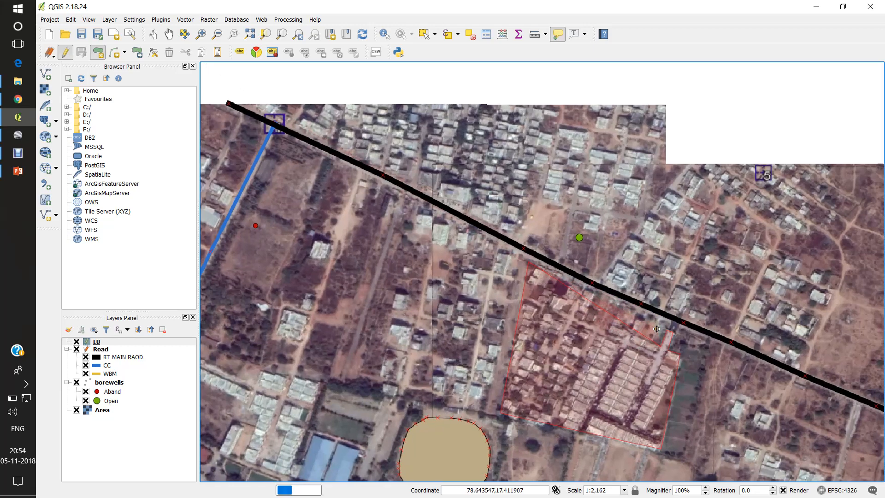
{"action": "scroll", "coordinate": [662, 337], "scroll_direction": "up", "scroll_amount": 1}
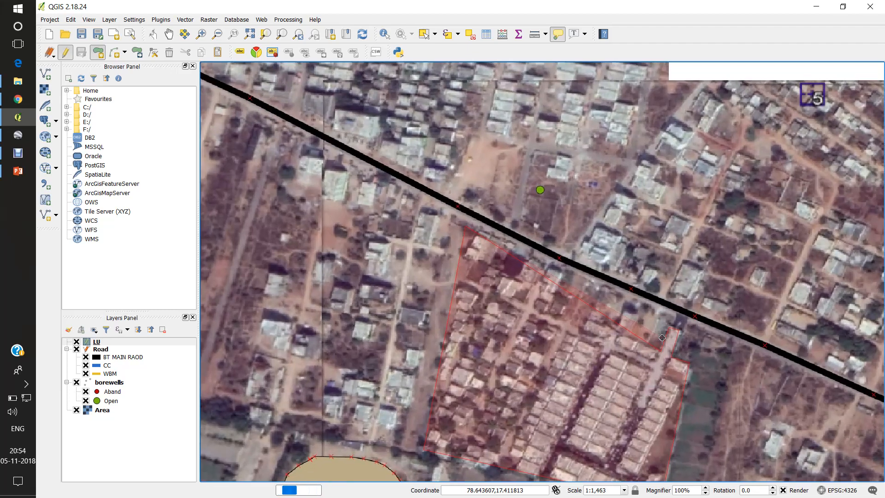
{"action": "right_click", "coordinate": [580, 297]}
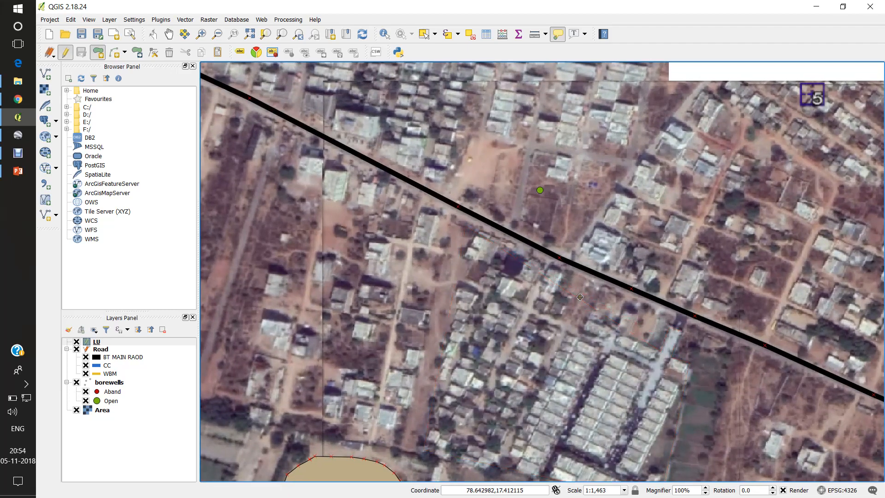
Step: Trace a polygon around the dense housing block south of the black main road, northeast of the round ground polygon
{"action": "left_click", "coordinate": [469, 225]}
{"action": "key", "text": "Down"}
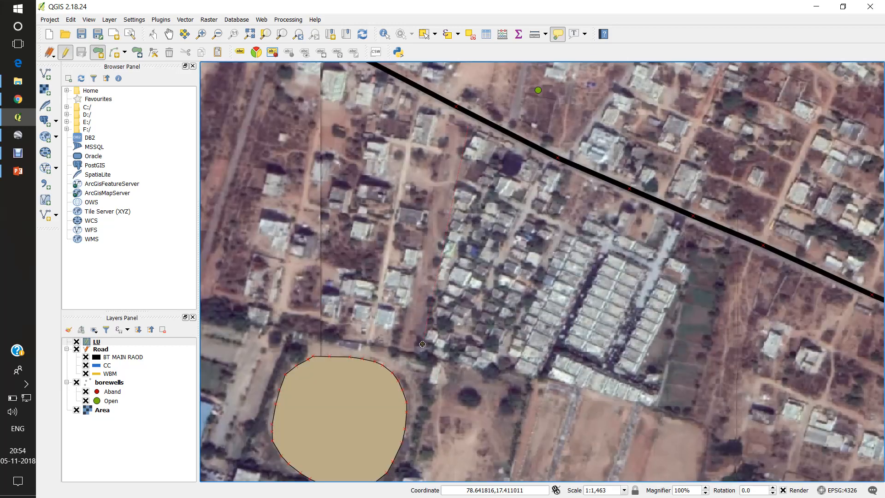
{"action": "left_click", "coordinate": [422, 344]}
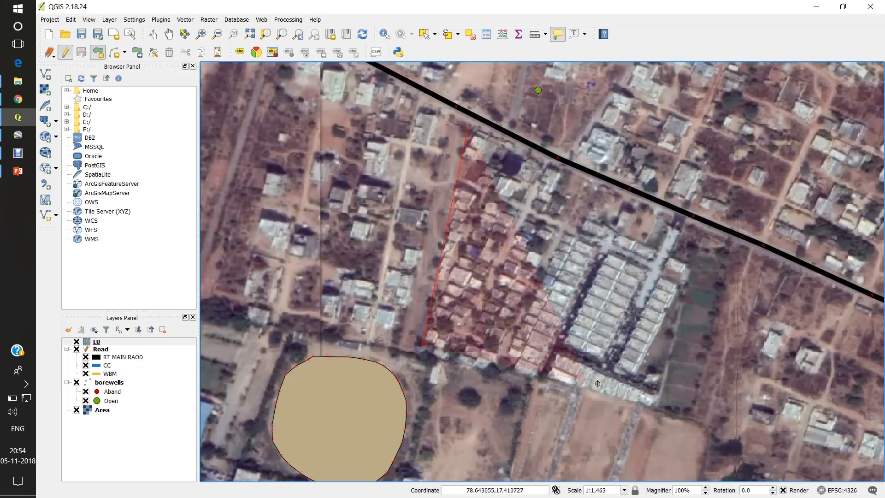
{"action": "left_click", "coordinate": [656, 404]}
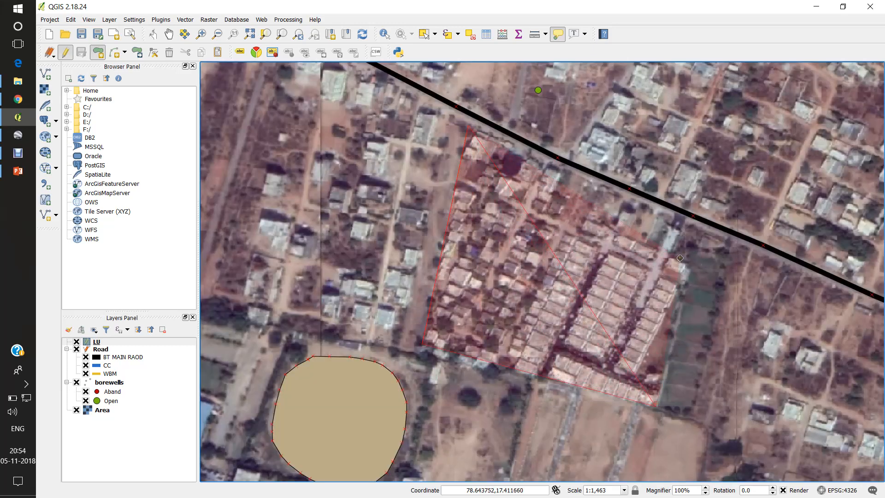
{"action": "left_click", "coordinate": [691, 223]}
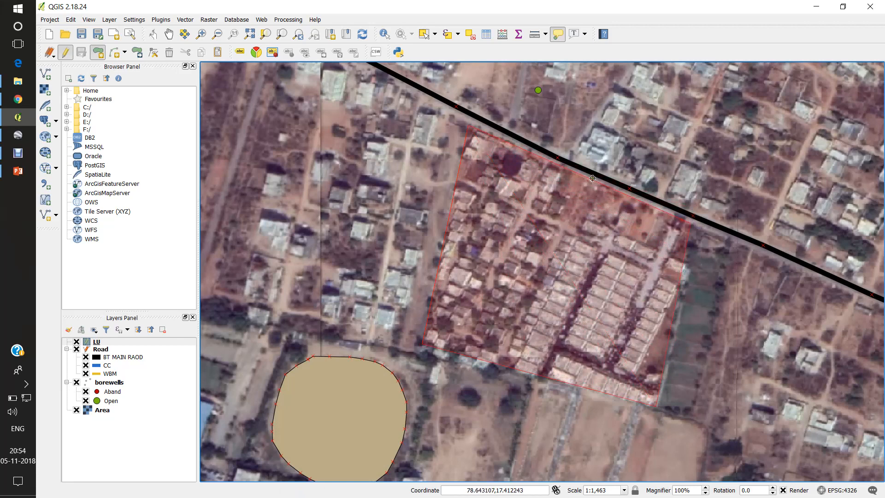
{"action": "left_click", "coordinate": [509, 148]}
{"action": "right_click", "coordinate": [510, 147]}
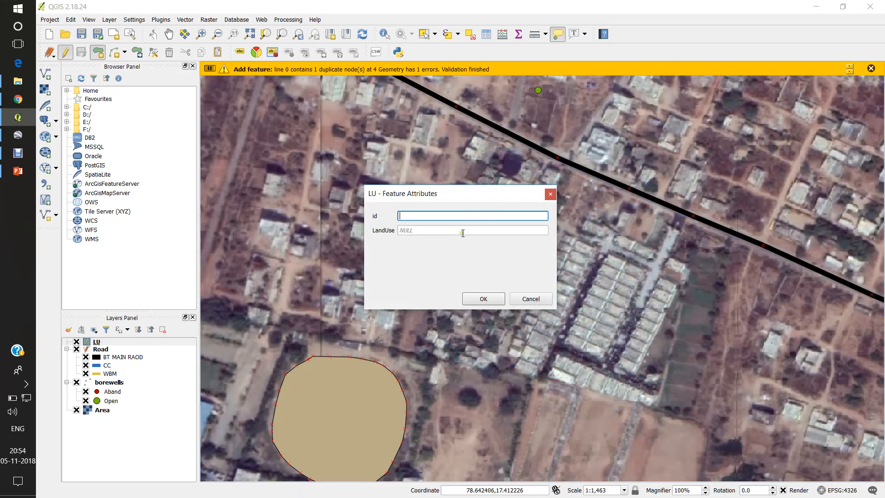
Step: Fill in Residential for LandUse on the traced housing block and accept the feature
{"action": "left_click", "coordinate": [458, 229]}
{"action": "type", "text": "Res"}
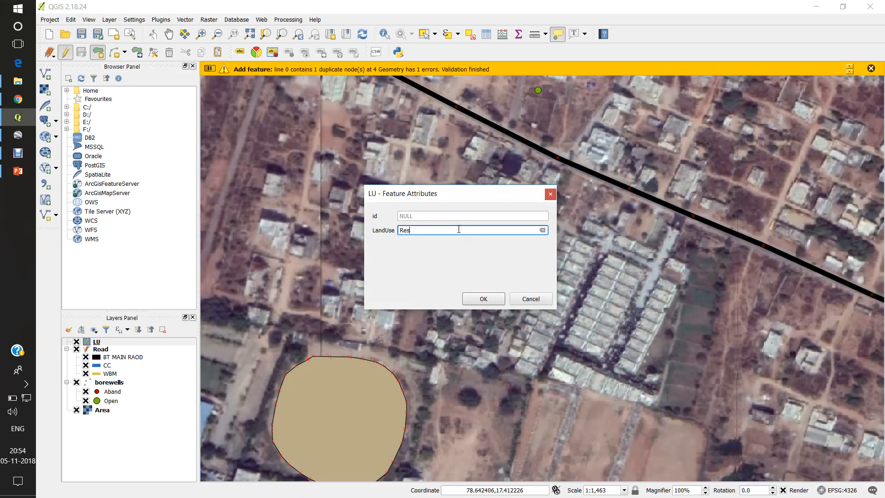
{"action": "type", "text": "idential"}
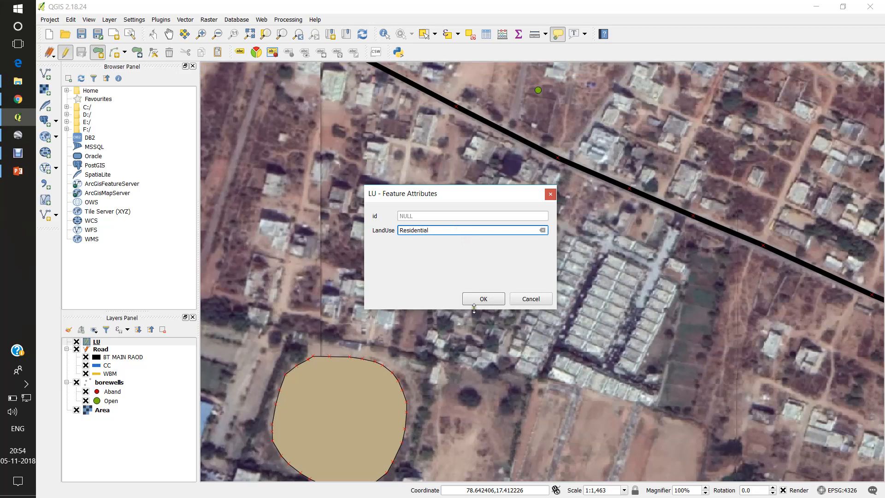
{"action": "left_click", "coordinate": [484, 299]}
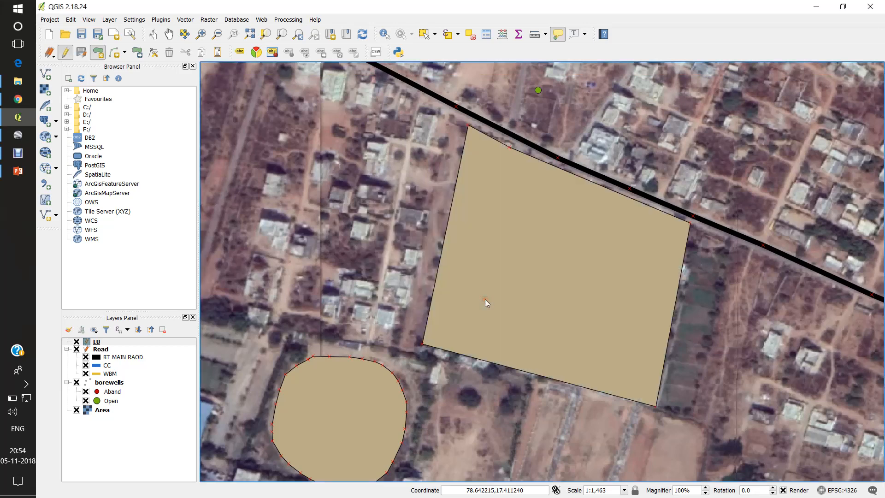
Step: Trace a narrow four-corner polygon over the green strip along the residential polygon's east side
{"action": "left_click_drag", "start_coordinate": [663, 300], "coordinate": [483, 248]}
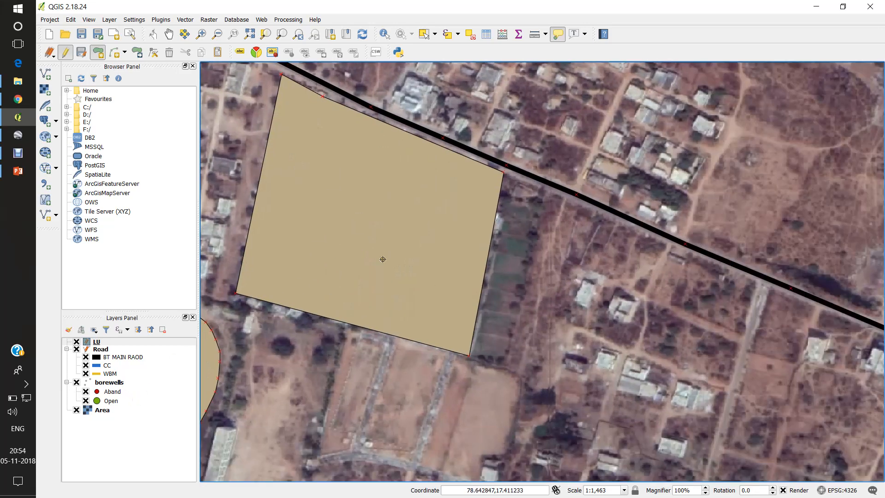
{"action": "left_click", "coordinate": [507, 185]}
{"action": "left_click", "coordinate": [476, 356]}
{"action": "left_click", "coordinate": [505, 367]}
{"action": "right_click", "coordinate": [544, 202]}
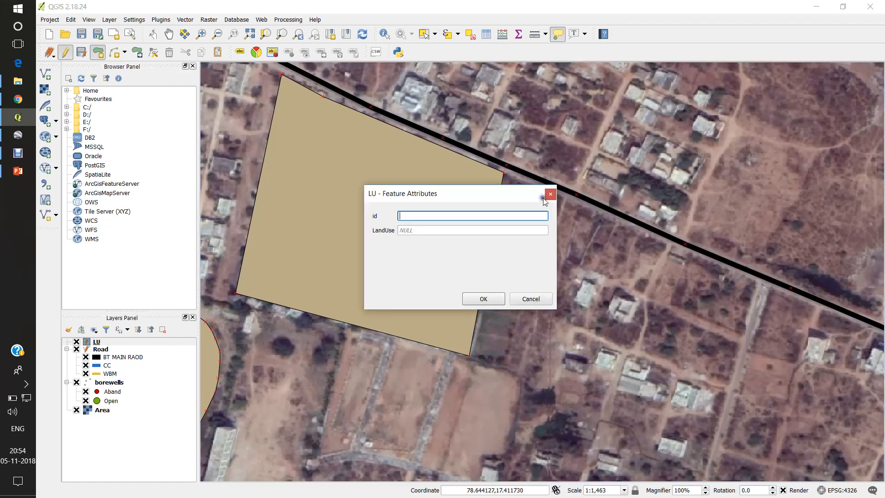
Step: Fill in Greenfileds for LandUse on the green strip polygon and accept the feature
{"action": "left_click", "coordinate": [500, 230]}
{"action": "type", "text": "Greenfileds"}
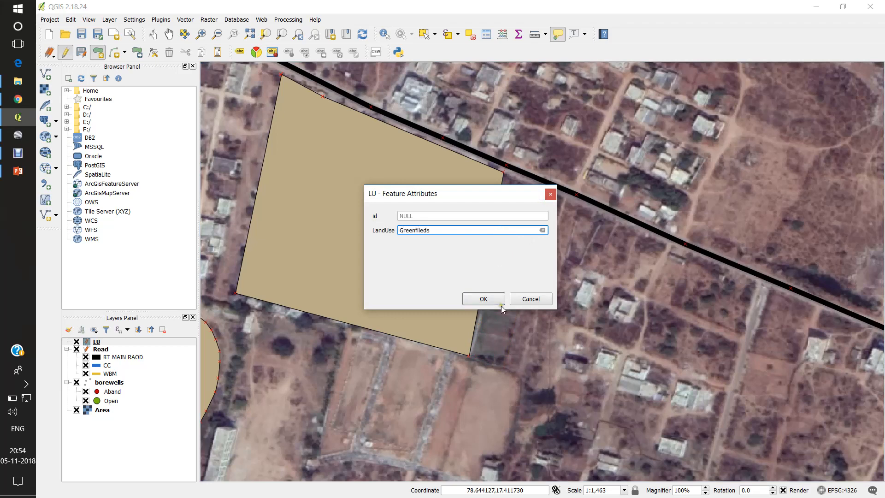
{"action": "left_click", "coordinate": [480, 299]}
Step: Trace a large polygon around the open brown land north of the main road, east of marker 5's housing area
{"action": "scroll", "coordinate": [471, 383], "scroll_direction": "down", "scroll_amount": 1}
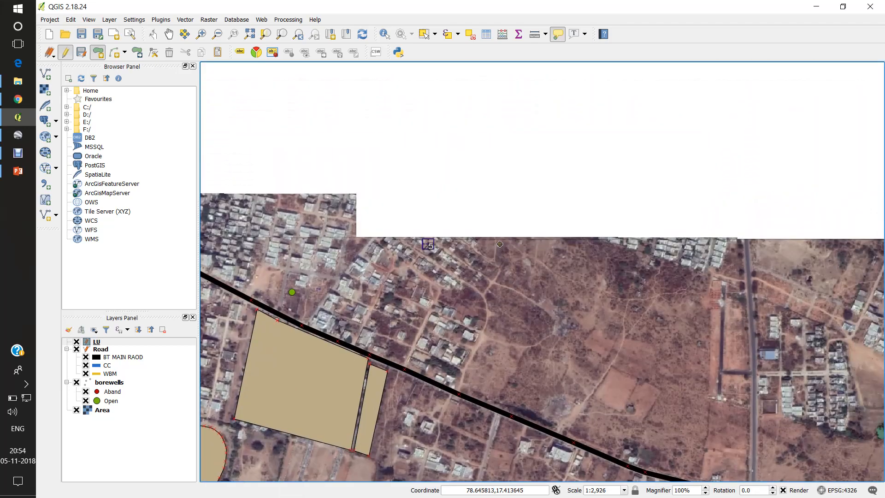
{"action": "left_click", "coordinate": [498, 251]}
{"action": "left_click", "coordinate": [464, 387]}
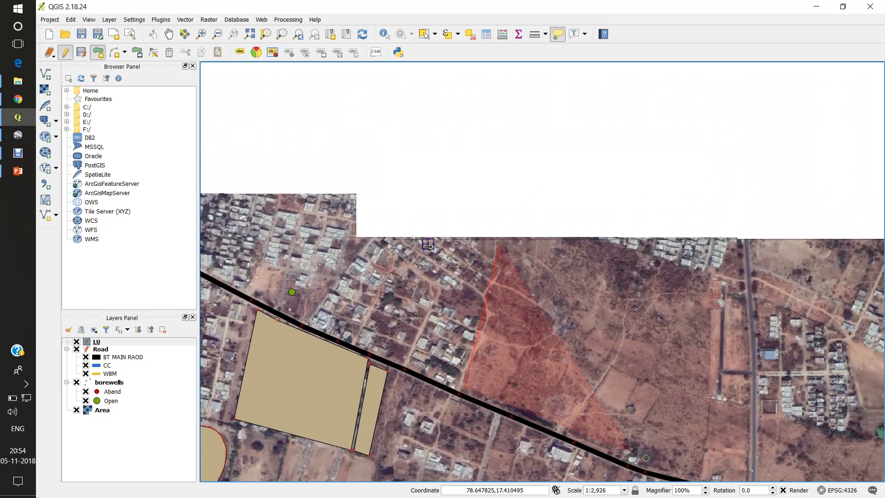
{"action": "left_click", "coordinate": [693, 475]}
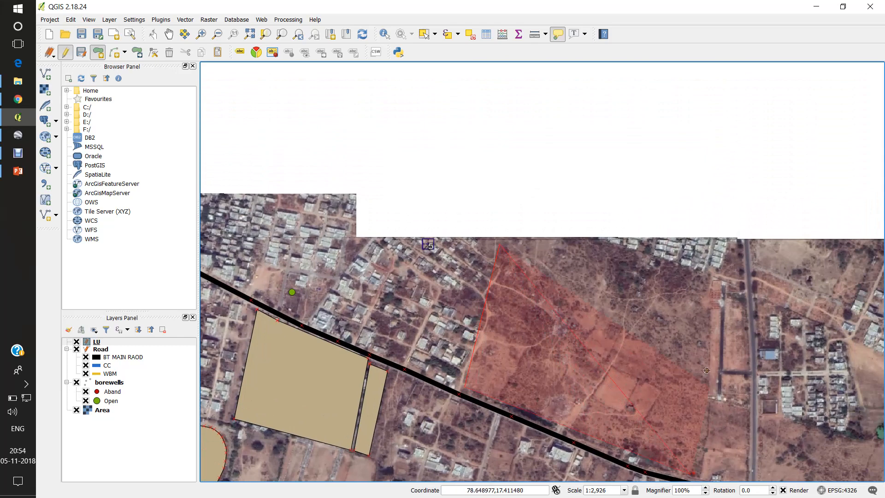
{"action": "left_click", "coordinate": [704, 425]}
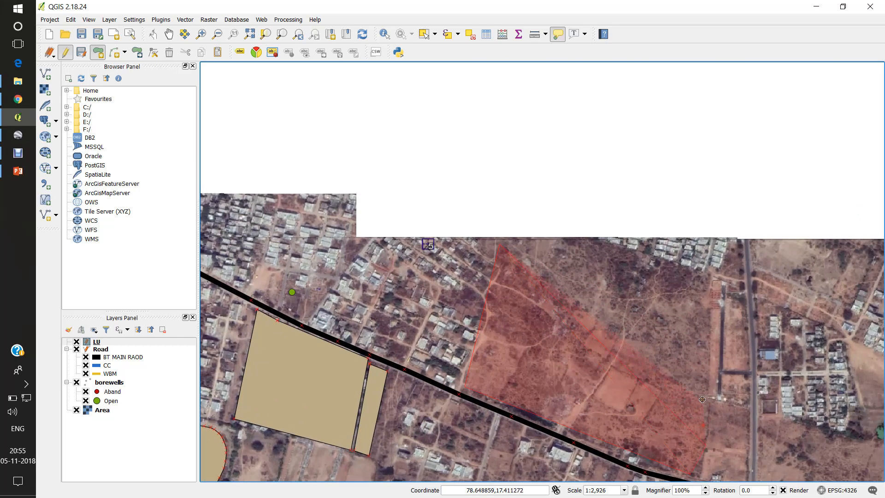
{"action": "left_click", "coordinate": [712, 283]}
{"action": "left_click", "coordinate": [629, 254]}
{"action": "left_click", "coordinate": [561, 243]}
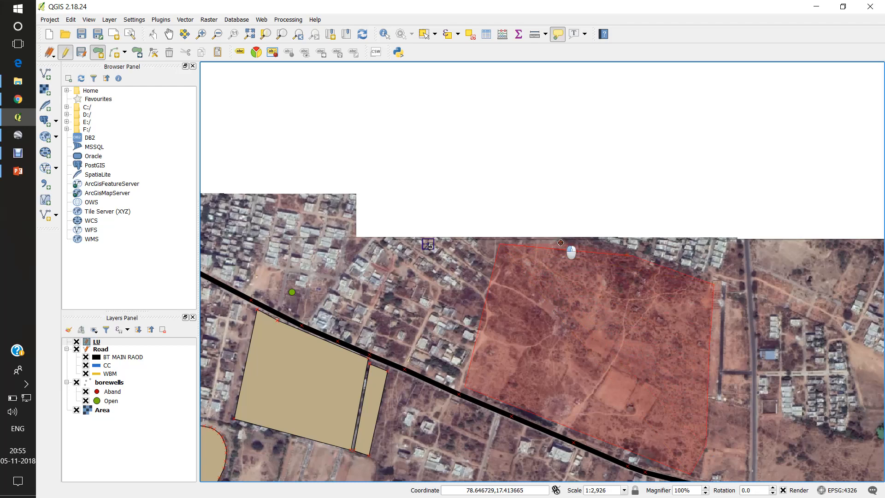
{"action": "right_click", "coordinate": [527, 242]}
Step: Set LandUse to Open BArren Land on the large polygon, and save and end the LU layer's editing session
{"action": "left_click", "coordinate": [492, 231]}
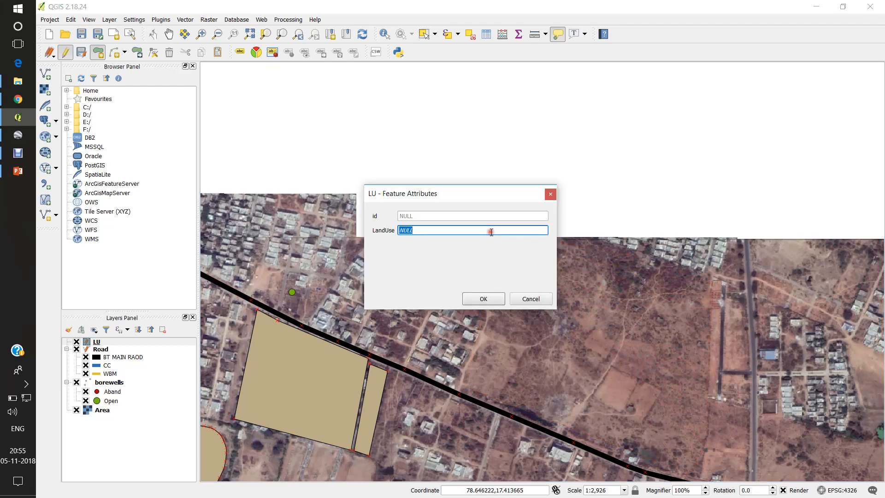
{"action": "type", "text": "Open BArren Land"}
{"action": "left_click", "coordinate": [485, 303]}
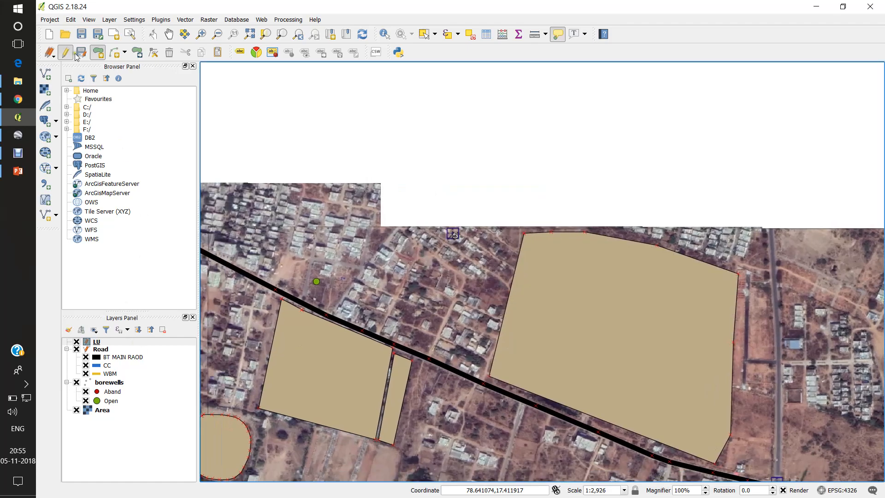
{"action": "left_click", "coordinate": [79, 53]}
{"action": "left_click", "coordinate": [65, 52]}
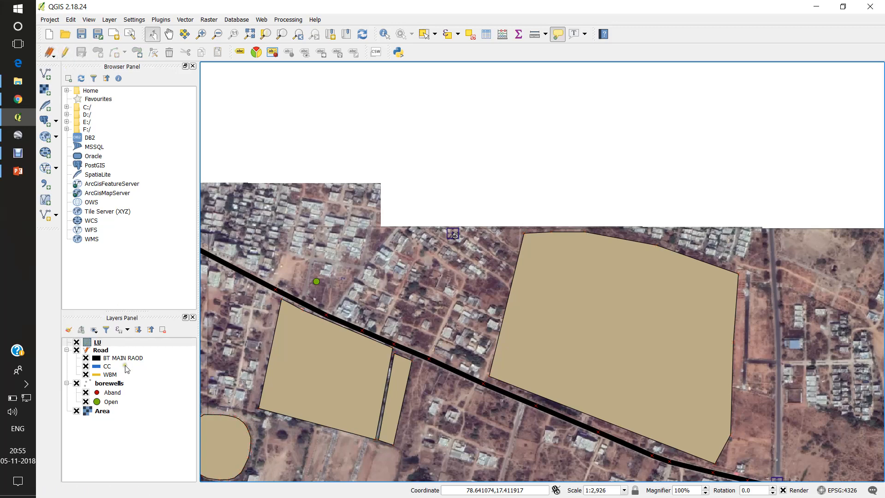
Step: Set the LU layer's style to Categorized on the LandUse column with random colors and classify its values
{"action": "right_click", "coordinate": [97, 345]}
{"action": "left_click", "coordinate": [120, 324]}
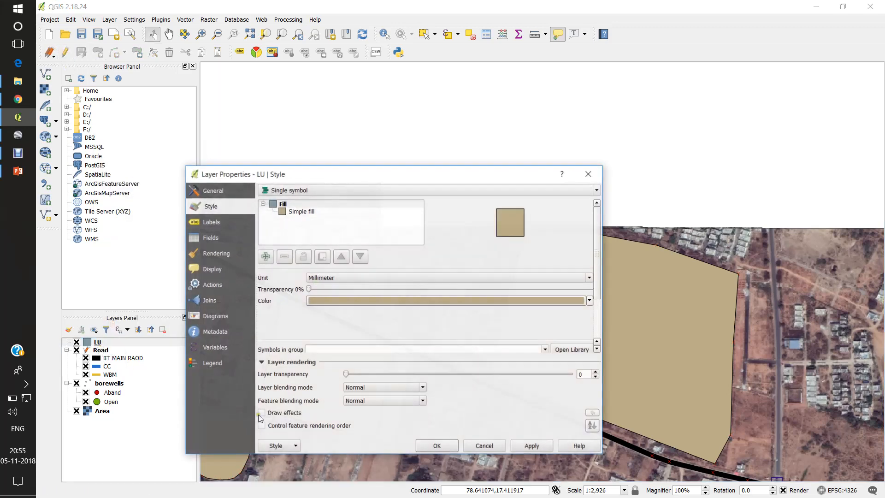
{"action": "left_click", "coordinate": [306, 190]}
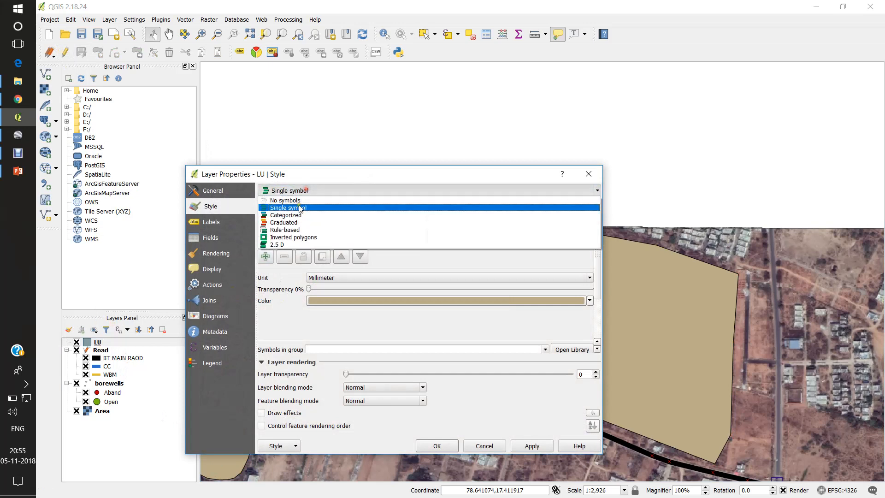
{"action": "left_click", "coordinate": [337, 212]}
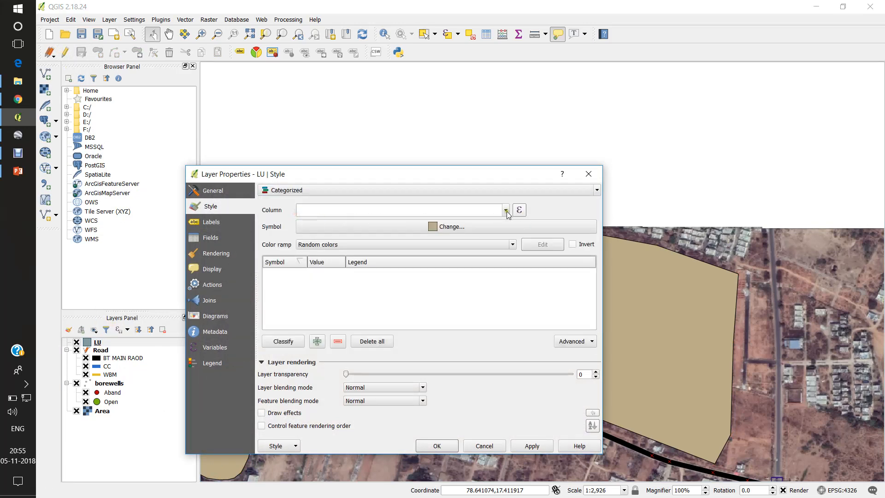
{"action": "left_click", "coordinate": [505, 210]}
{"action": "left_click", "coordinate": [345, 231]}
{"action": "left_click", "coordinate": [291, 345]}
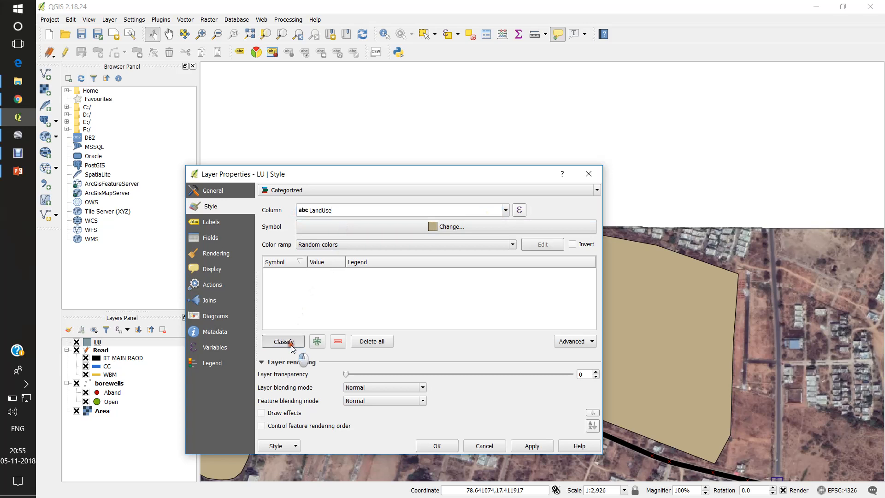
Step: Remove the category without a value from the LU layer's classification
{"action": "right_click", "coordinate": [283, 302]}
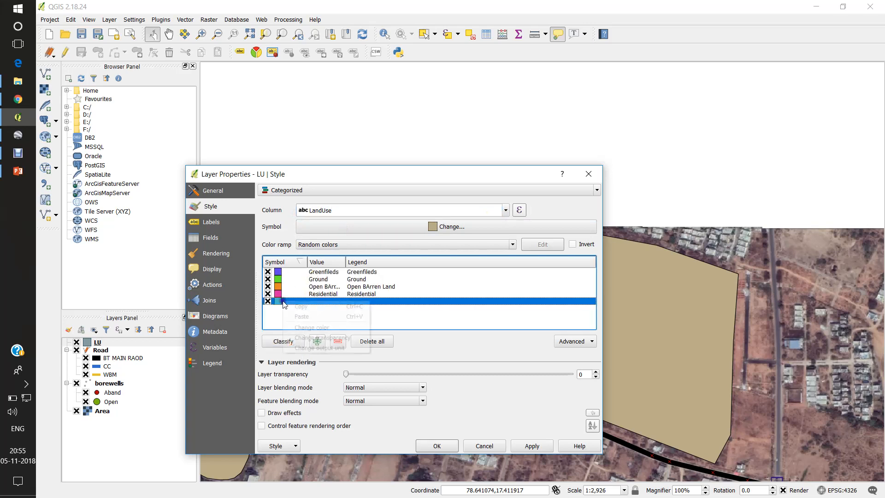
{"action": "left_click", "coordinate": [440, 307]}
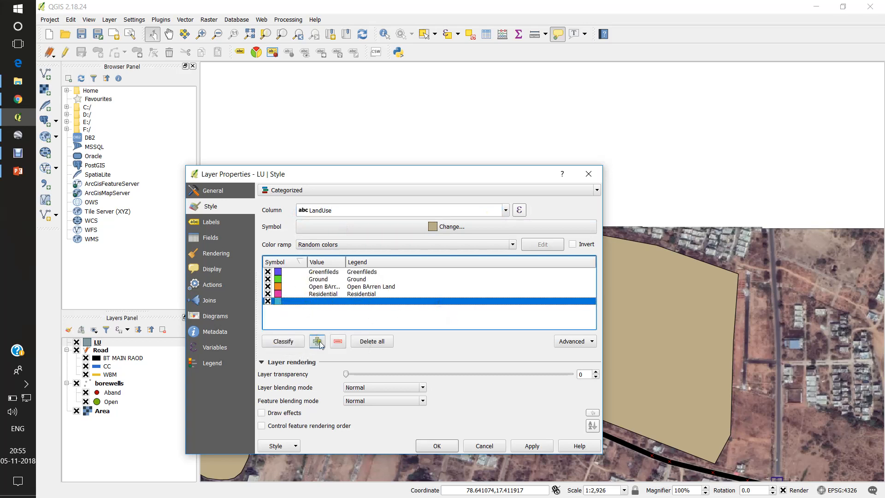
{"action": "left_click", "coordinate": [338, 341]}
Step: Change the Greenfileds category's fill color to bright green
{"action": "left_click", "coordinate": [285, 272]}
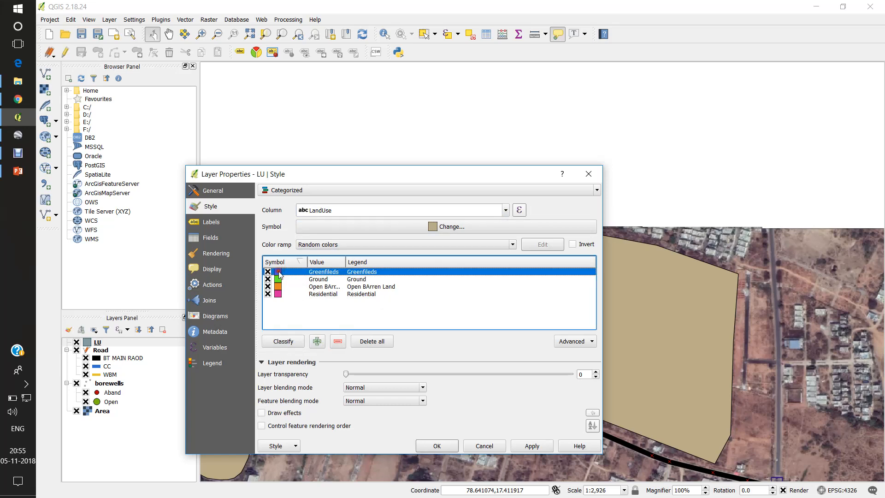
{"action": "double_click", "coordinate": [279, 273]}
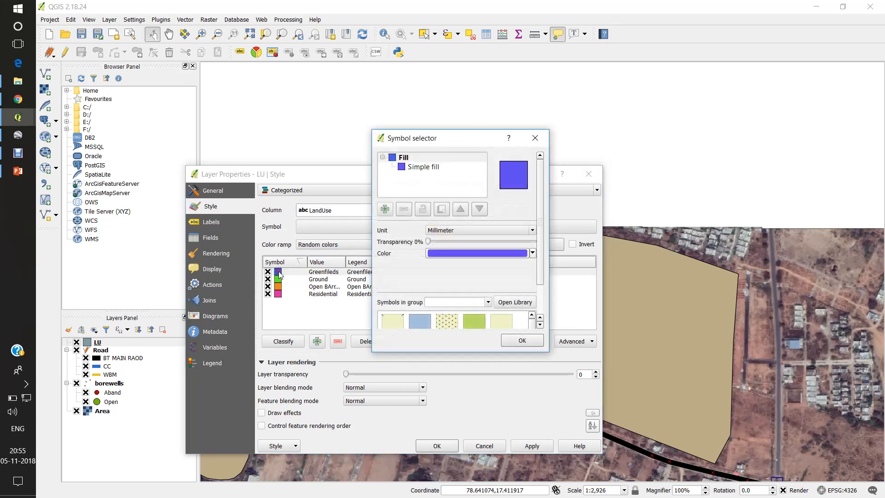
{"action": "left_click", "coordinate": [489, 257]}
{"action": "left_click_drag", "start_coordinate": [492, 271], "coordinate": [527, 250]}
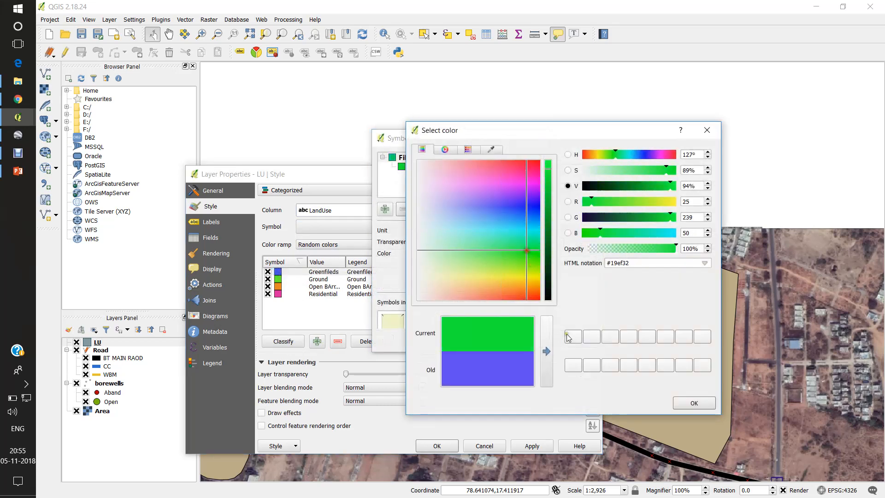
{"action": "left_click", "coordinate": [694, 403]}
{"action": "left_click", "coordinate": [510, 340]}
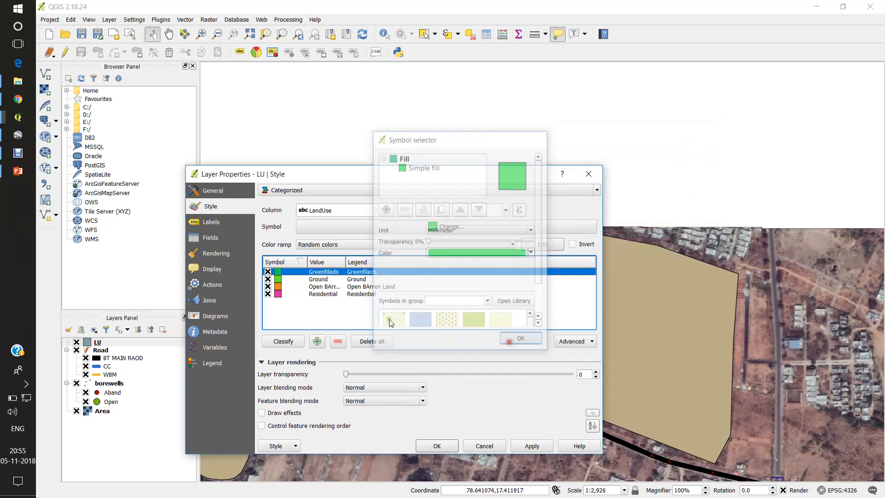
Step: Change the Ground category's fill color to blue (#4351ed)
{"action": "double_click", "coordinate": [278, 280]}
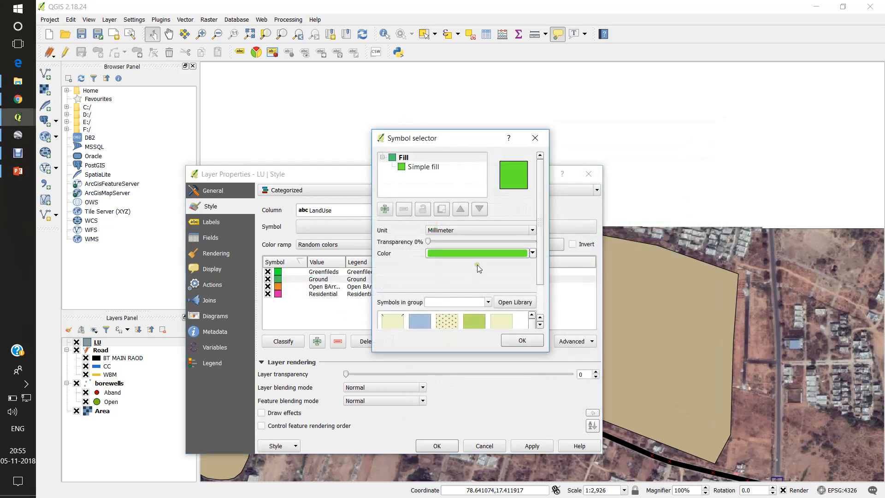
{"action": "left_click", "coordinate": [478, 255]}
{"action": "left_click_drag", "start_coordinate": [487, 272], "coordinate": [505, 208]}
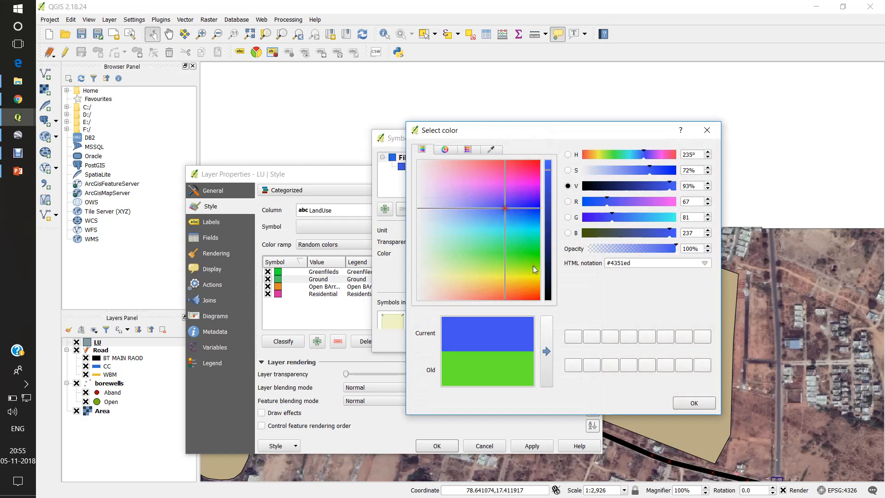
{"action": "left_click", "coordinate": [694, 402]}
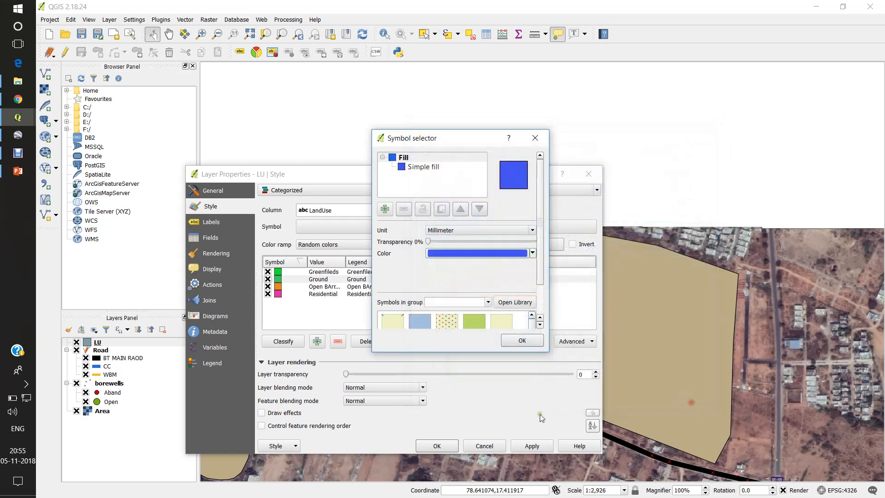
{"action": "left_click", "coordinate": [522, 340]}
Step: Change the Open BArren Land category's fill color to pink (#e354c9)
{"action": "left_click", "coordinate": [279, 288]}
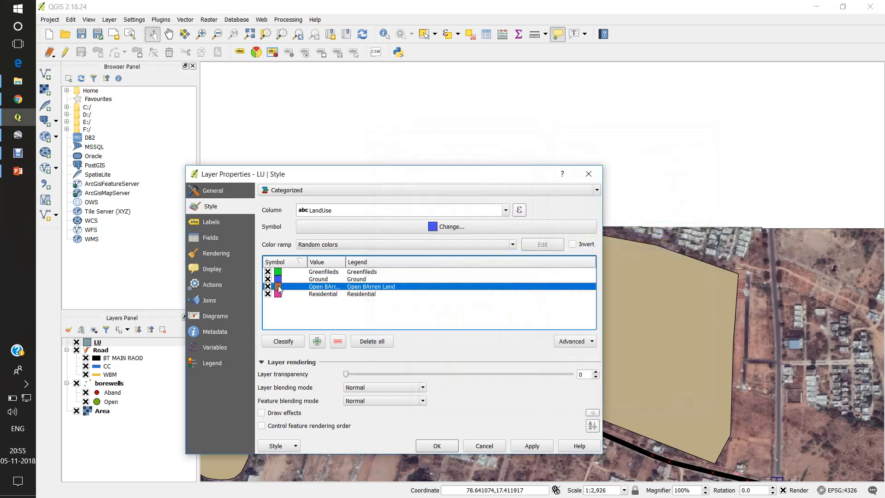
{"action": "double_click", "coordinate": [279, 287]}
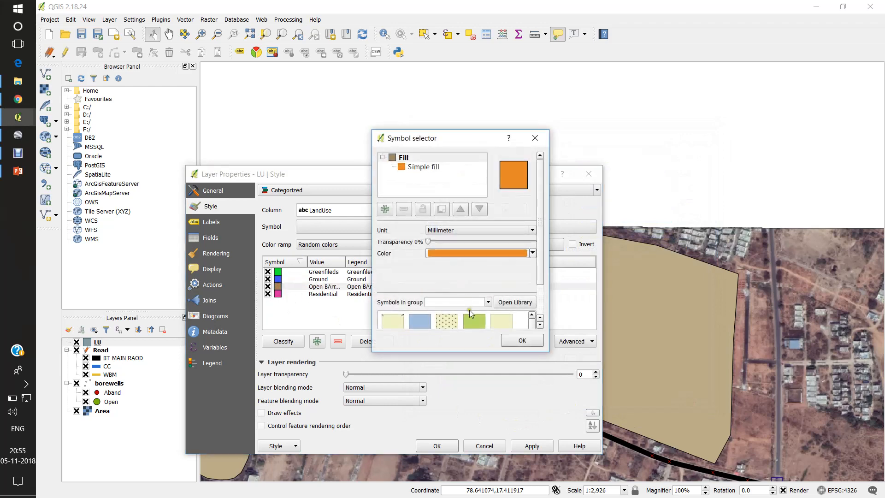
{"action": "left_click", "coordinate": [460, 252]}
{"action": "left_click_drag", "start_coordinate": [499, 269], "coordinate": [494, 179]}
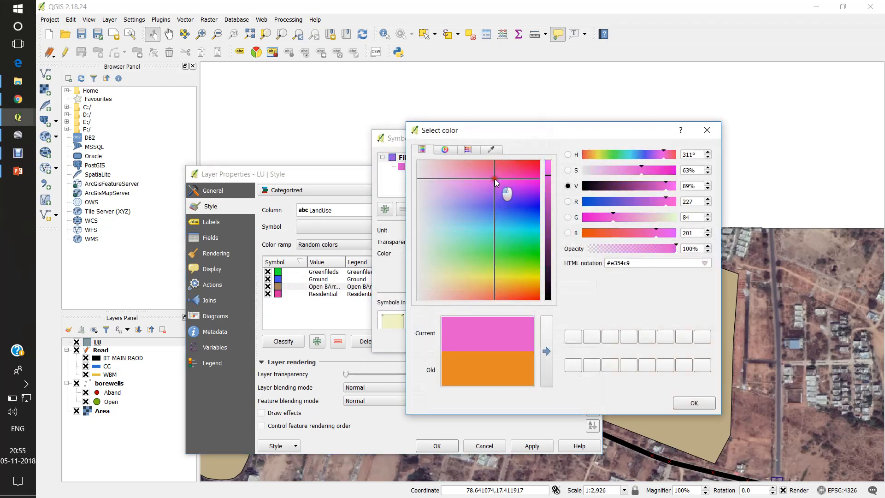
{"action": "left_click", "coordinate": [694, 402]}
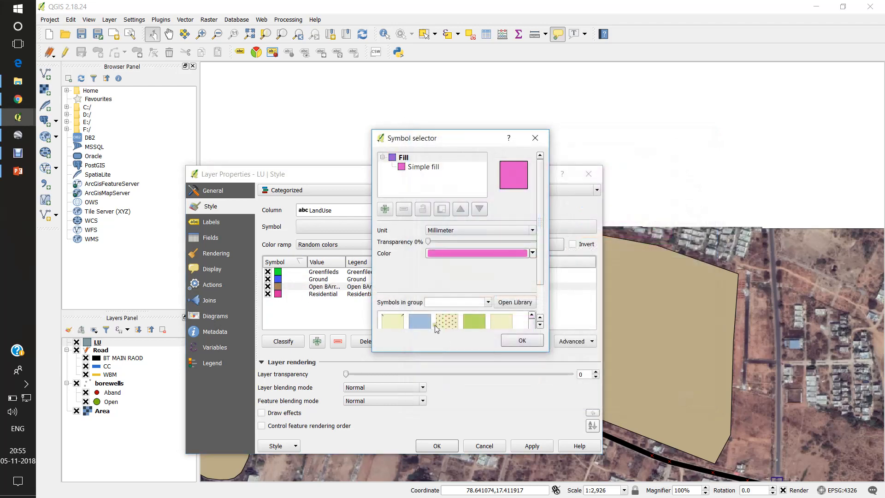
{"action": "left_click", "coordinate": [521, 340]}
Step: Change the Residential category's fill color to red, and apply and accept the LU layer's style
{"action": "double_click", "coordinate": [278, 294]}
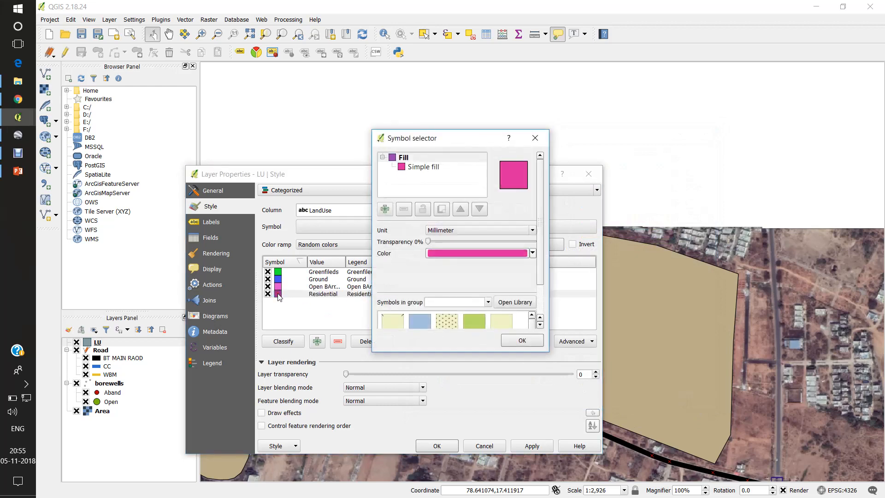
{"action": "left_click", "coordinate": [469, 253]}
{"action": "left_click_drag", "start_coordinate": [471, 282], "coordinate": [539, 161]}
{"action": "left_click", "coordinate": [693, 405]}
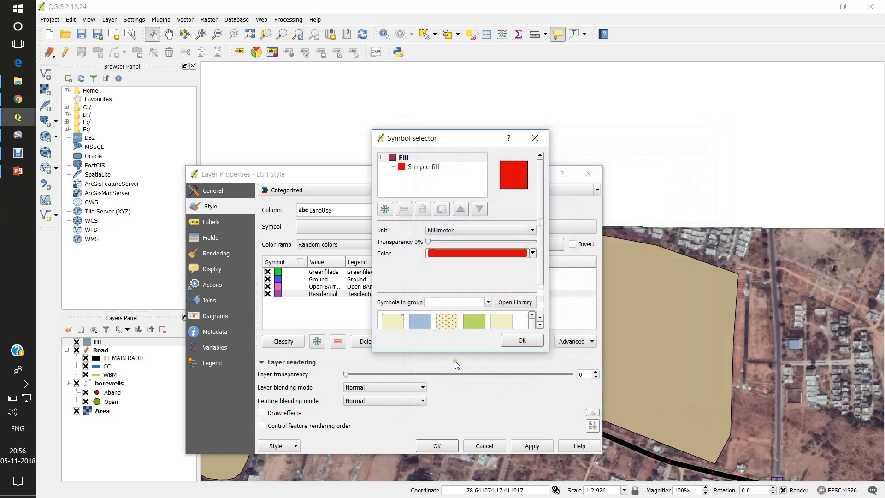
{"action": "left_click", "coordinate": [535, 338]}
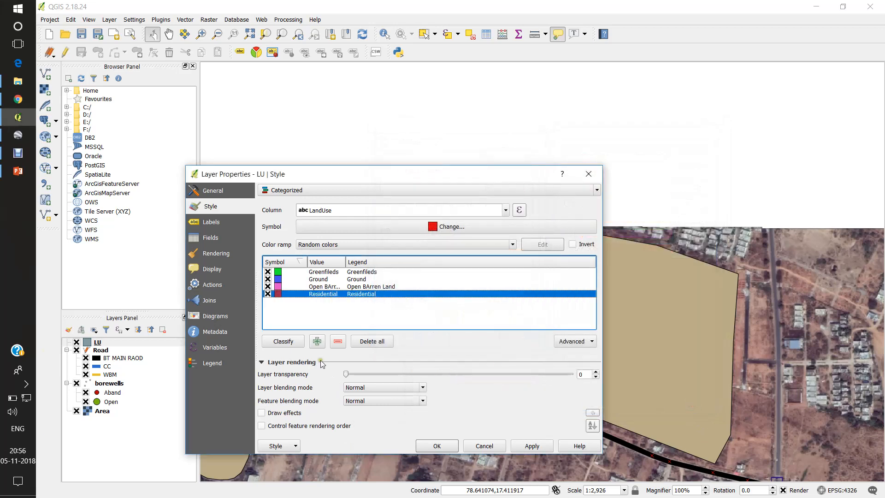
{"action": "left_click", "coordinate": [533, 445]}
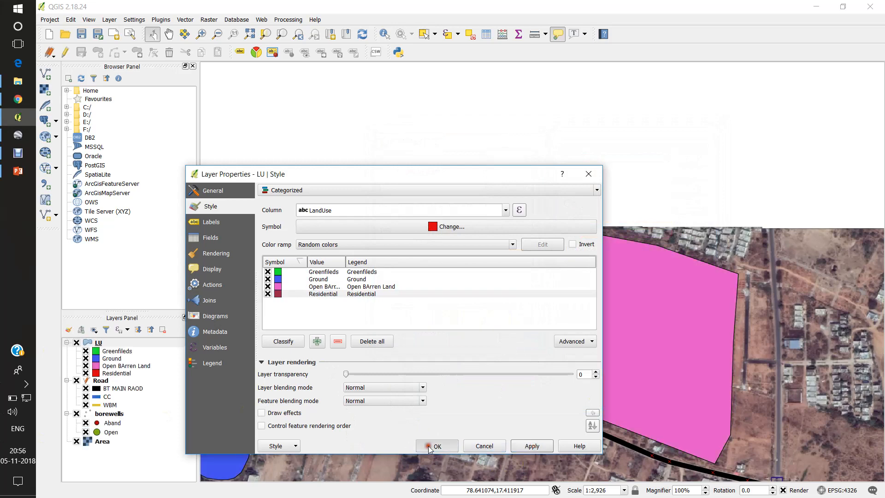
{"action": "left_click", "coordinate": [428, 446]}
Step: Hide the Area satellite image so only the digitized layers are shown, centred on the map canvas
{"action": "scroll", "coordinate": [468, 411], "scroll_direction": "down", "scroll_amount": 1}
{"action": "left_click_drag", "start_coordinate": [454, 391], "coordinate": [542, 306]}
{"action": "left_click_drag", "start_coordinate": [467, 301], "coordinate": [481, 314]}
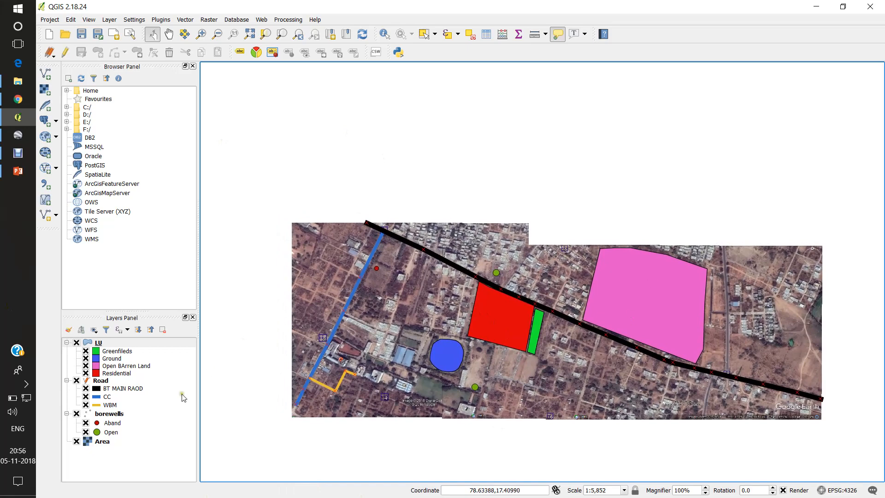
{"action": "left_click", "coordinate": [77, 441]}
{"action": "left_click_drag", "start_coordinate": [388, 334], "coordinate": [401, 321]}
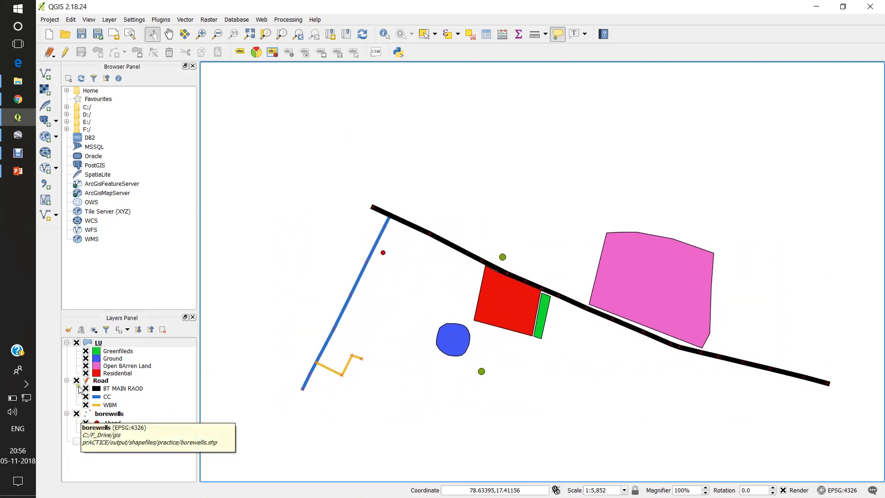
Step: Switch the LU, borewells and Road layers off and back on to view each layer's features separately
{"action": "left_click", "coordinate": [77, 342]}
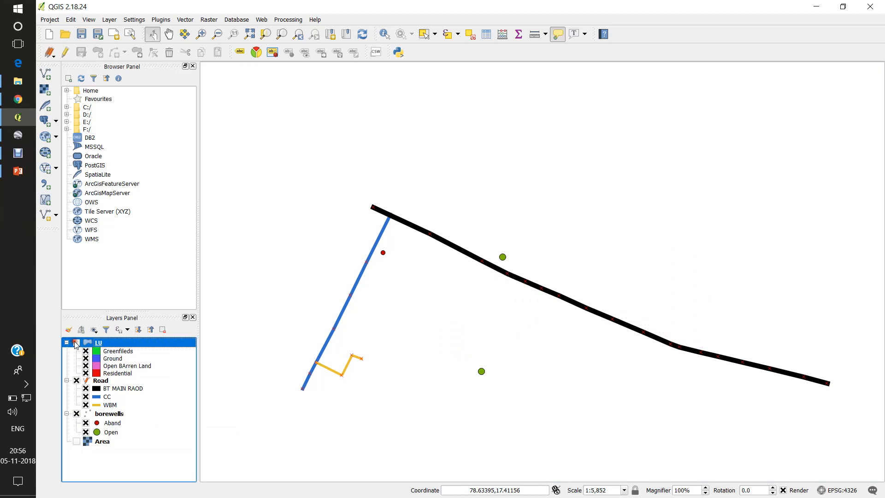
{"action": "left_click", "coordinate": [77, 414]}
{"action": "left_click", "coordinate": [77, 413]}
{"action": "left_click", "coordinate": [77, 381]}
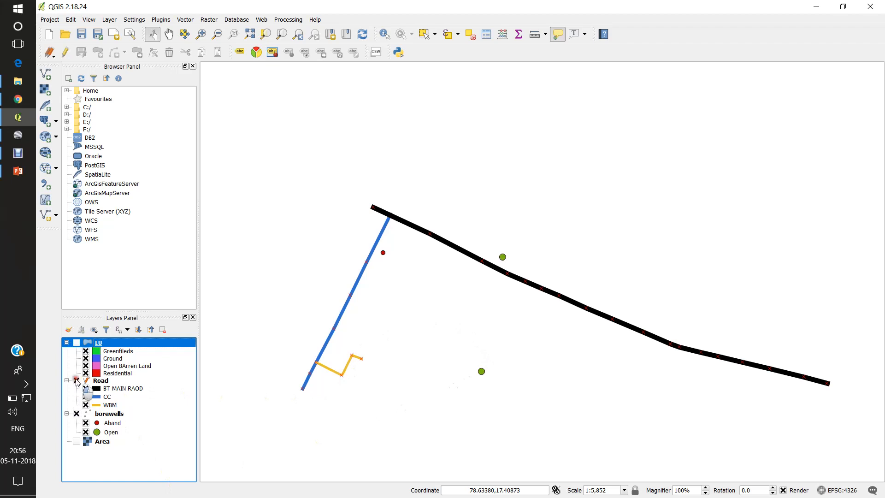
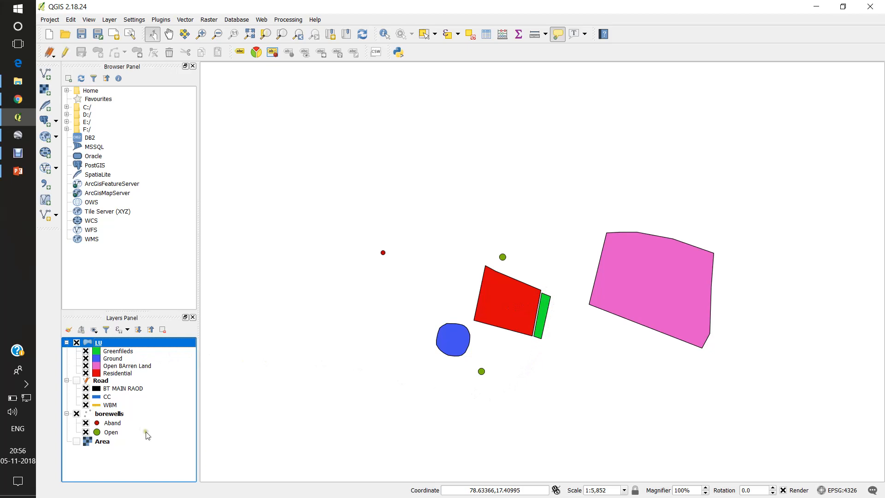
{"action": "left_click", "coordinate": [77, 381]}
{"action": "left_click_drag", "start_coordinate": [526, 383], "coordinate": [516, 374]}
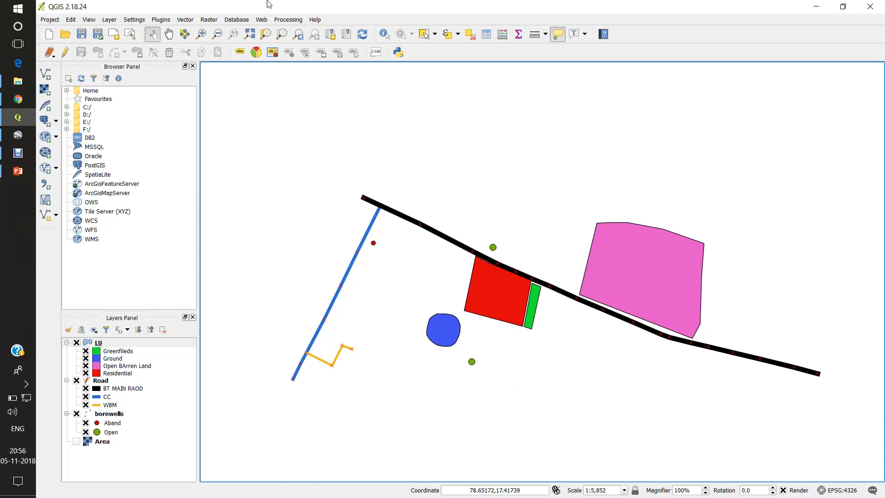
Step: Create a new print composer titled Map
{"action": "left_click", "coordinate": [48, 20]}
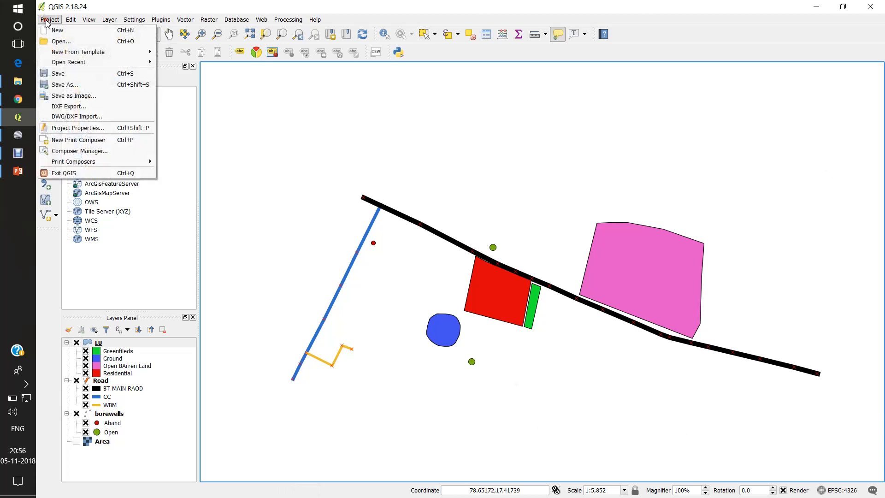
{"action": "left_click", "coordinate": [70, 141]}
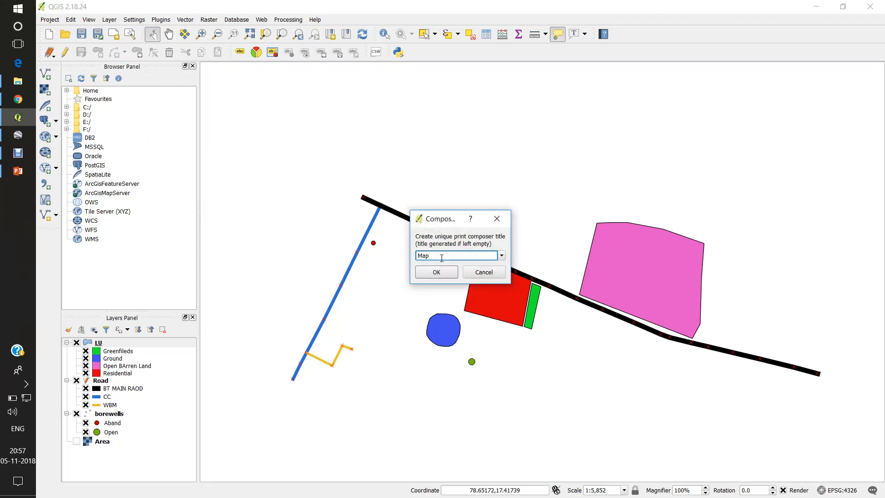
{"action": "left_click", "coordinate": [439, 273]}
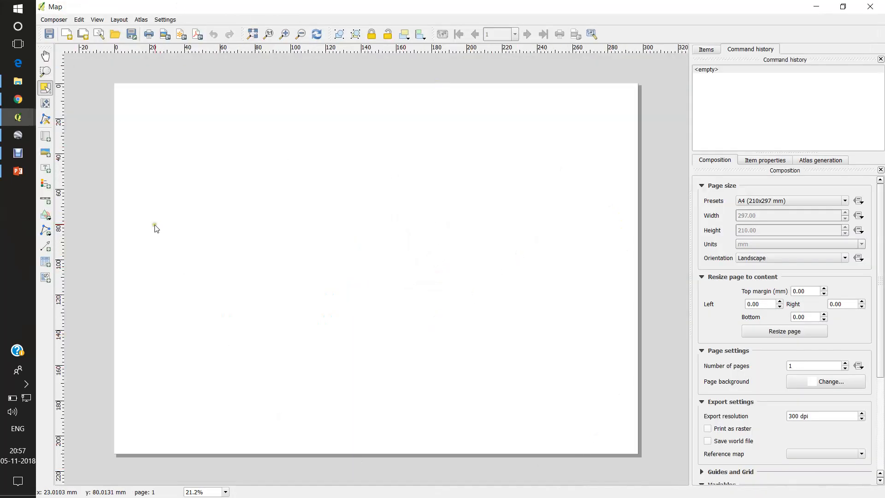
Step: Draw an image frame covering nearly the whole A4 landscape page, leaving a narrow margin
{"action": "left_click", "coordinate": [46, 153]}
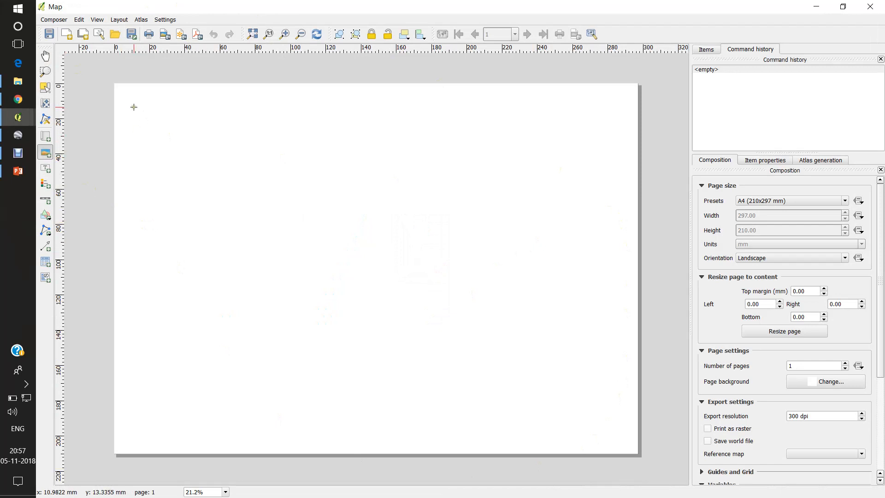
{"action": "left_click_drag", "start_coordinate": [133, 108], "coordinate": [620, 435]}
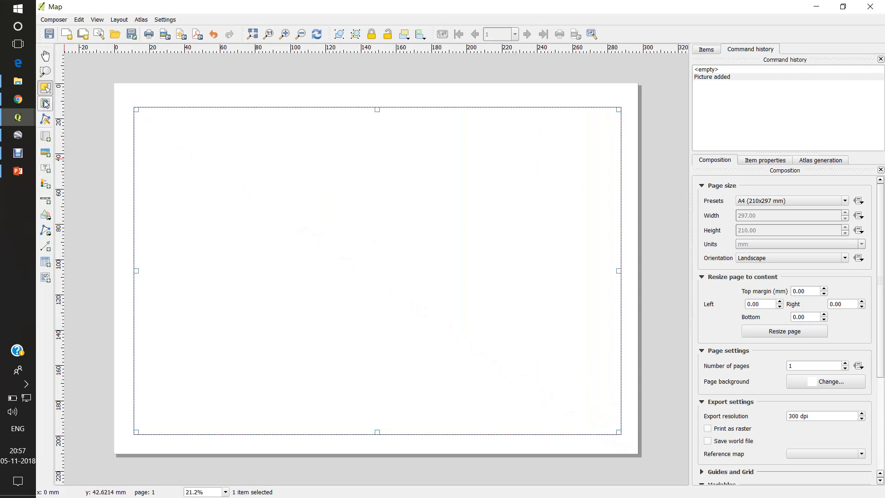
Step: Add a map item covering most of the page and move it slightly toward the page's upper-left corner
{"action": "left_click", "coordinate": [46, 138]}
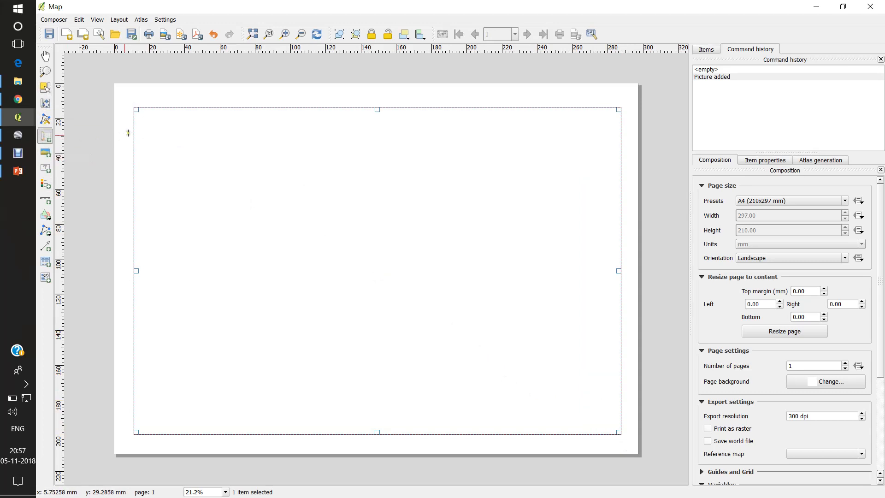
{"action": "mouse_move", "coordinate": [149, 120]}
{"action": "left_mouse_down"}
{"action": "mouse_move", "coordinate": [463, 346]}
{"action": "mouse_move", "coordinate": [567, 413]}
{"action": "mouse_move", "coordinate": [615, 429]}
{"action": "left_mouse_up"}
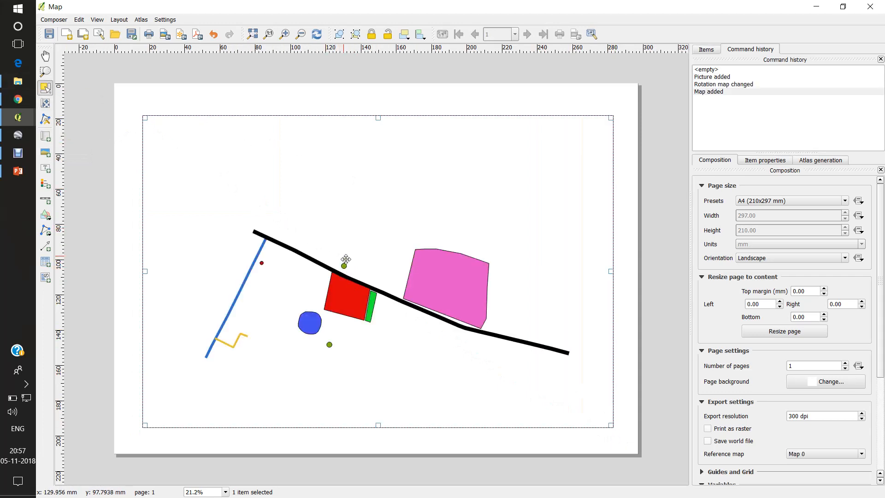
{"action": "mouse_move", "coordinate": [352, 269]}
{"action": "left_mouse_down"}
{"action": "mouse_move", "coordinate": [344, 248]}
{"action": "mouse_move", "coordinate": [350, 261]}
{"action": "left_mouse_up"}
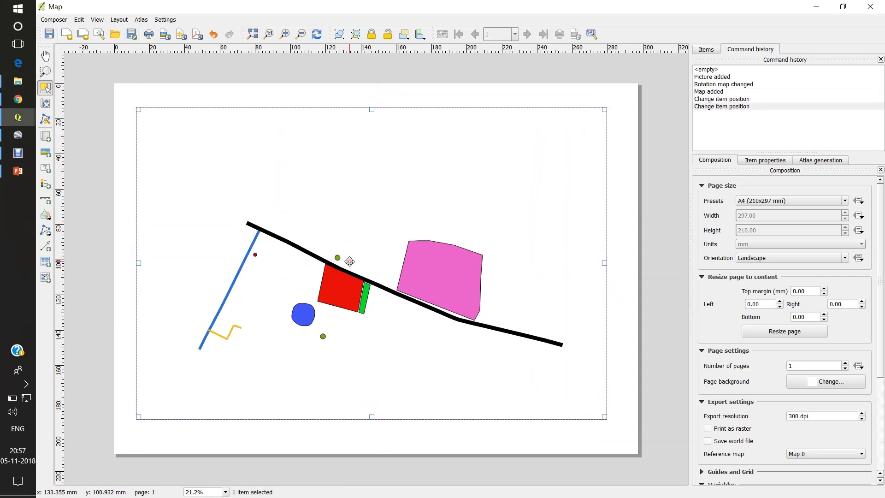
Step: Shift the content of the map item toward the upper-left within its extent
{"action": "left_click", "coordinate": [44, 105]}
{"action": "left_click_drag", "start_coordinate": [363, 314], "coordinate": [327, 292]}
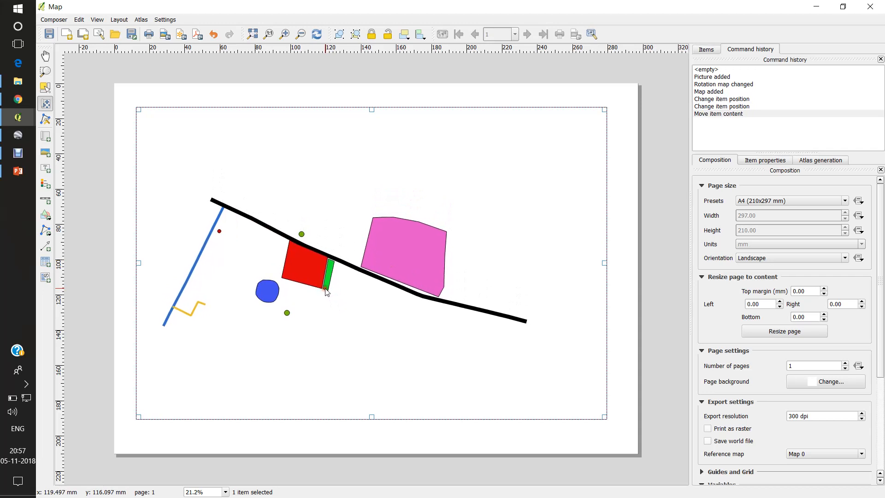
Step: Add a legend beside the pink land-use polygon and move it toward the map item's right edge
{"action": "left_click", "coordinate": [44, 187]}
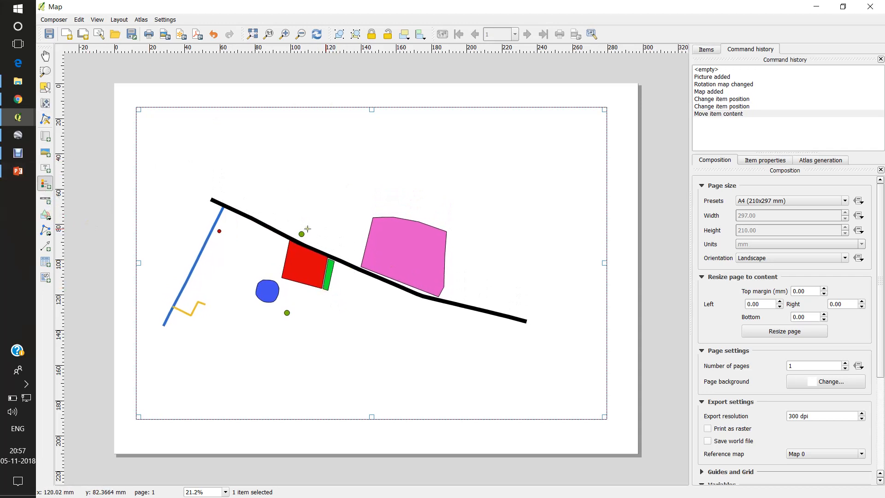
{"action": "left_click_drag", "start_coordinate": [491, 211], "coordinate": [592, 346]}
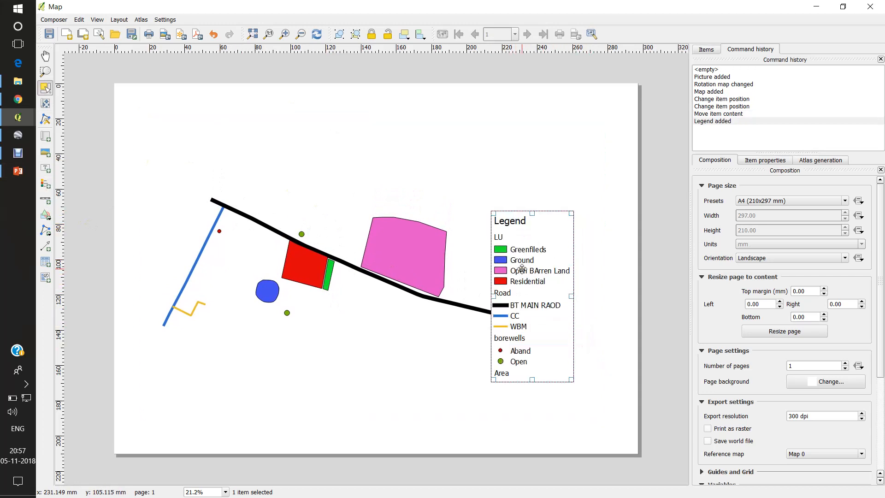
{"action": "left_click_drag", "start_coordinate": [525, 269], "coordinate": [551, 270]}
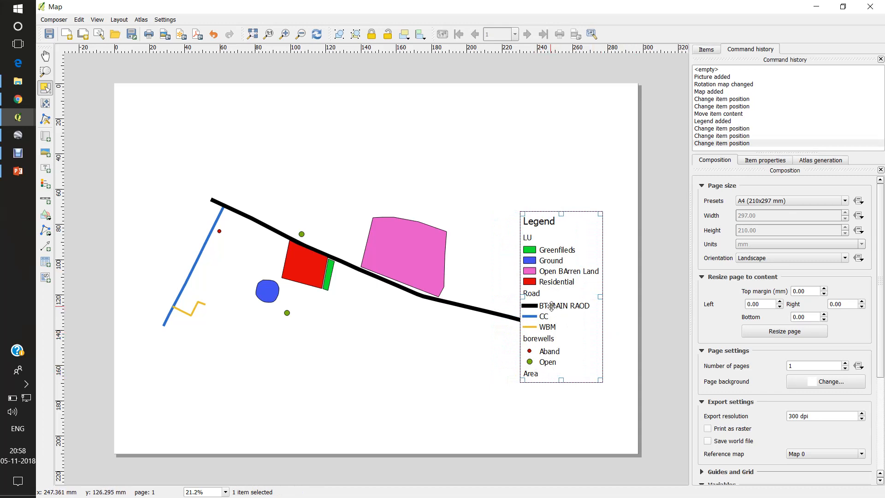
Step: Turn off the legend's auto update to hide its Area entry, and move the legend into the map's lower-right corner
{"action": "scroll", "coordinate": [759, 328], "scroll_direction": "down", "scroll_amount": 4}
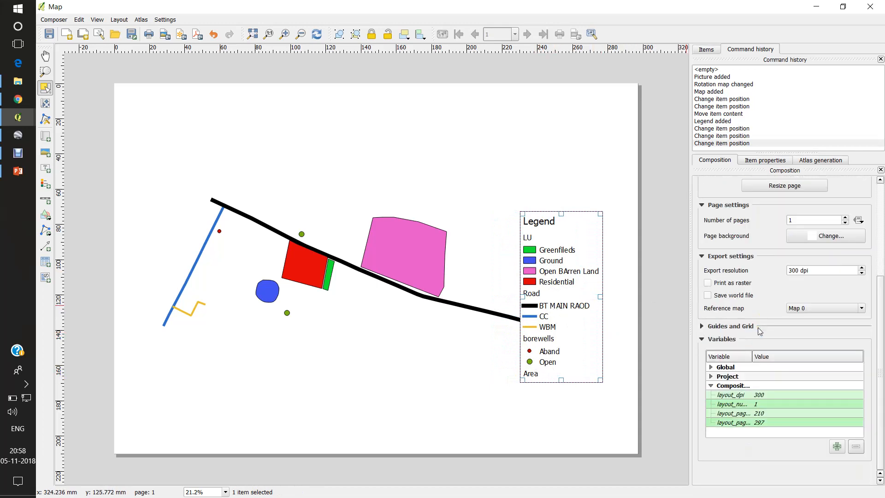
{"action": "scroll", "coordinate": [760, 331], "scroll_direction": "up", "scroll_amount": 3}
{"action": "scroll", "coordinate": [760, 331], "scroll_direction": "up", "scroll_amount": 1}
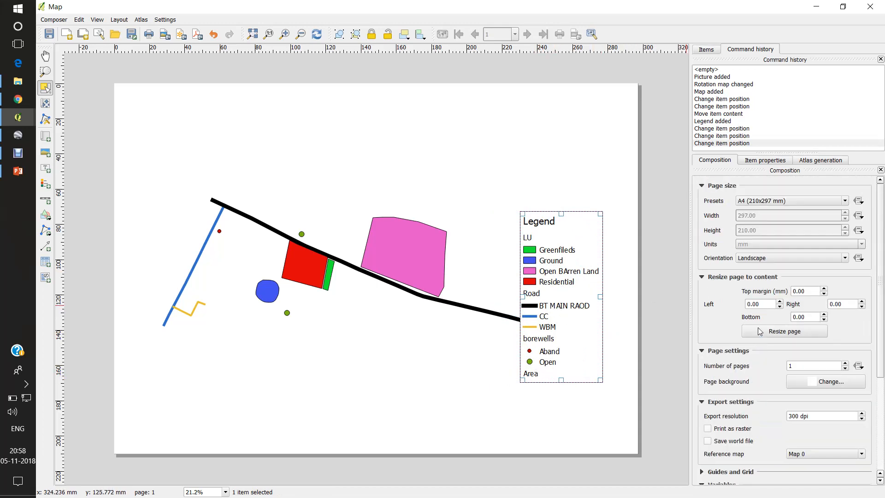
{"action": "scroll", "coordinate": [727, 387], "scroll_direction": "down", "scroll_amount": 3}
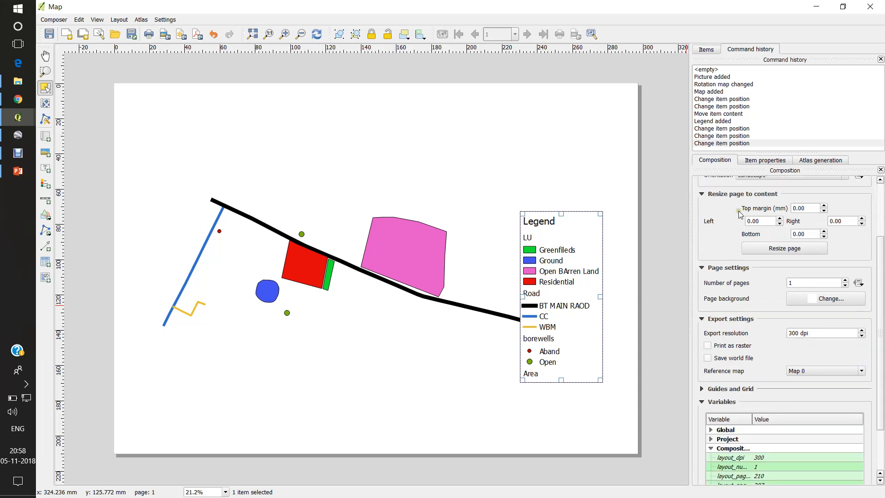
{"action": "left_click", "coordinate": [764, 160]}
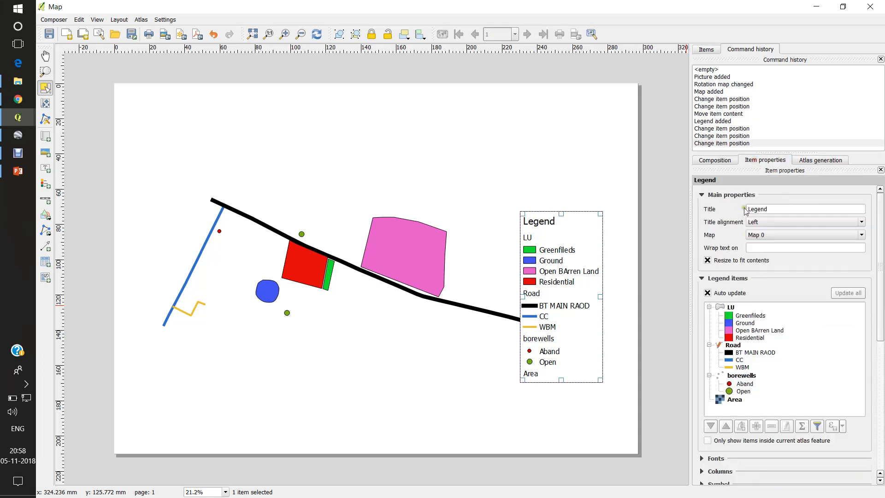
{"action": "left_click", "coordinate": [727, 400]}
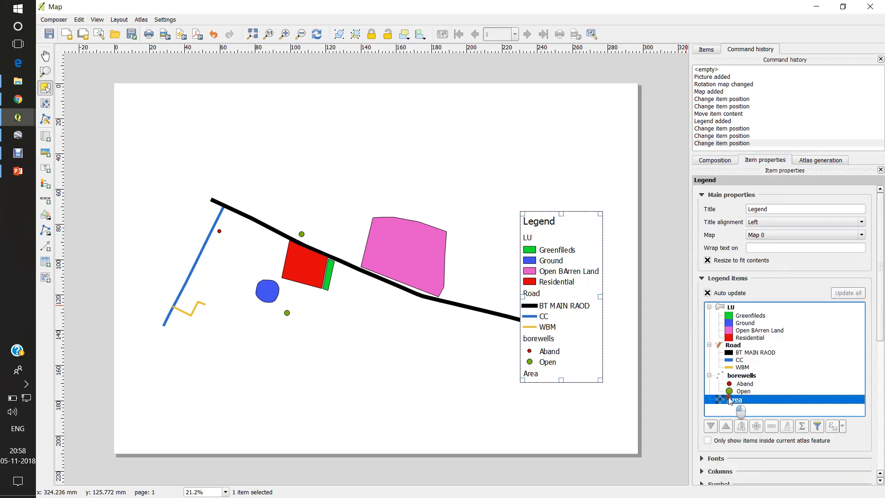
{"action": "left_click", "coordinate": [708, 293]}
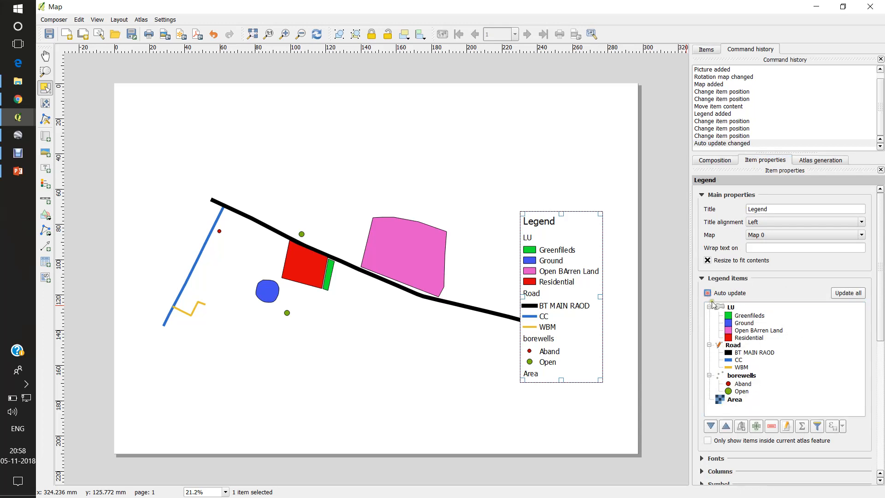
{"action": "left_click", "coordinate": [739, 405]}
{"action": "right_click", "coordinate": [739, 405]}
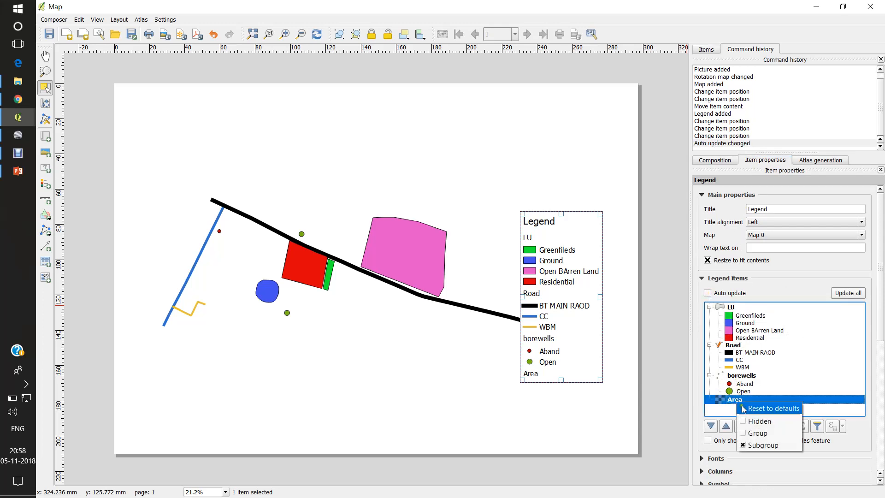
{"action": "left_click", "coordinate": [751, 420]}
{"action": "left_click_drag", "start_coordinate": [561, 318], "coordinate": [566, 354]}
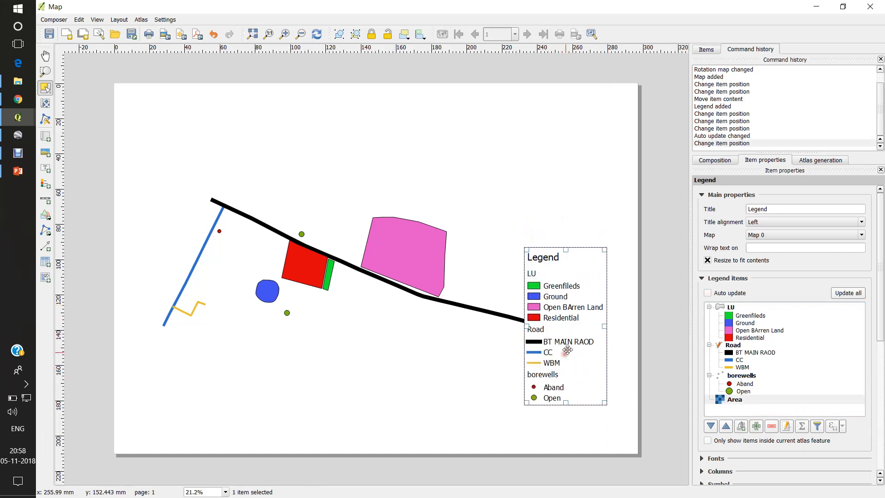
Step: Enable a frame around the Map 0 item
{"action": "left_click", "coordinate": [450, 188]}
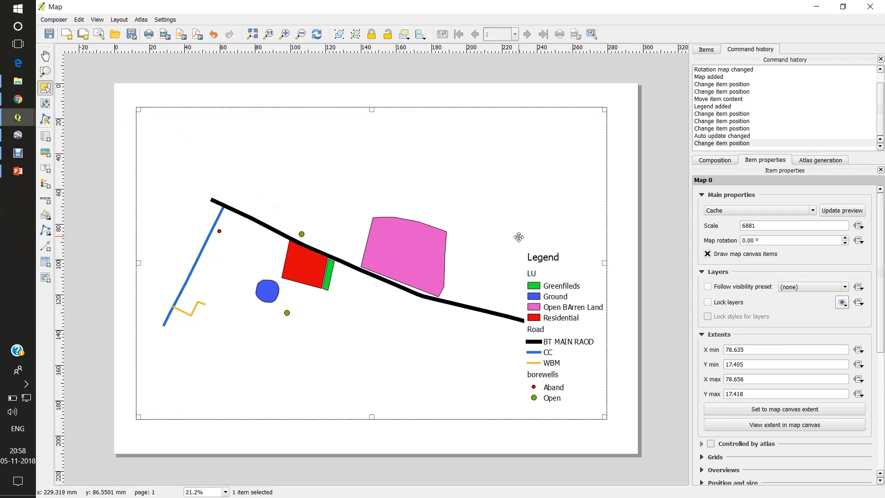
{"action": "left_click", "coordinate": [715, 160]}
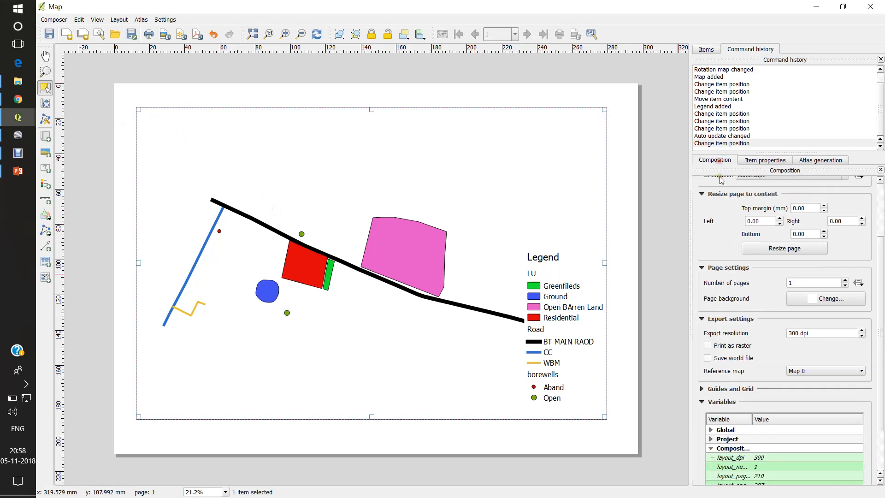
{"action": "scroll", "coordinate": [716, 338], "scroll_direction": "up", "scroll_amount": 3}
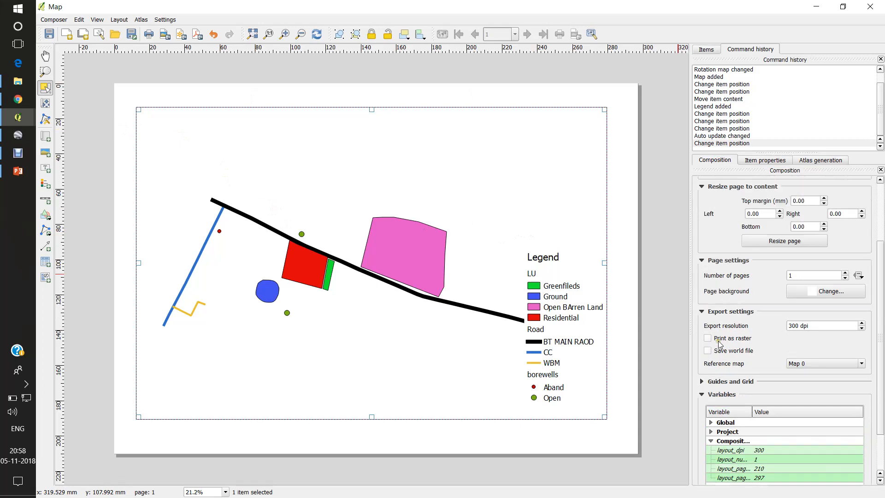
{"action": "left_click", "coordinate": [363, 231]}
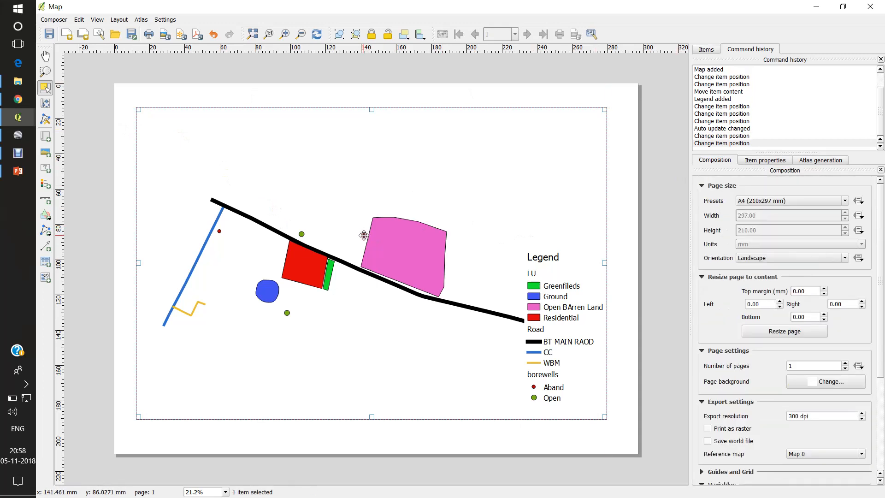
{"action": "left_click", "coordinate": [775, 162]}
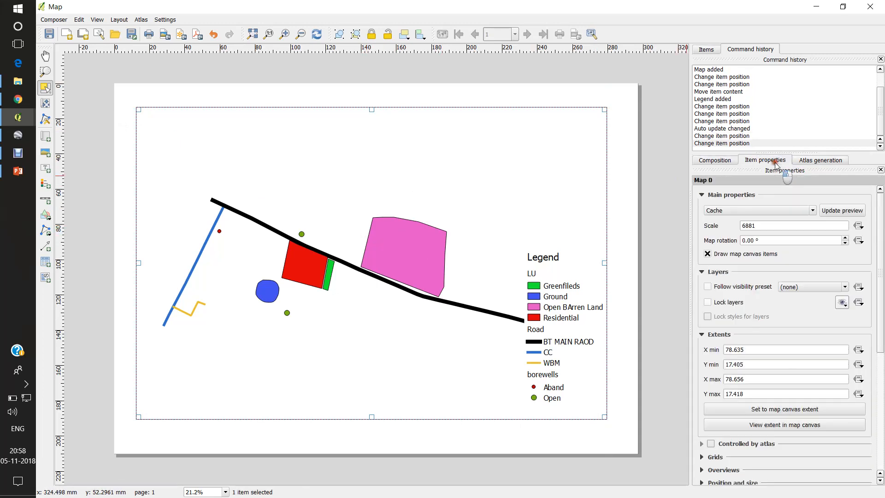
{"action": "scroll", "coordinate": [726, 426], "scroll_direction": "down", "scroll_amount": 3}
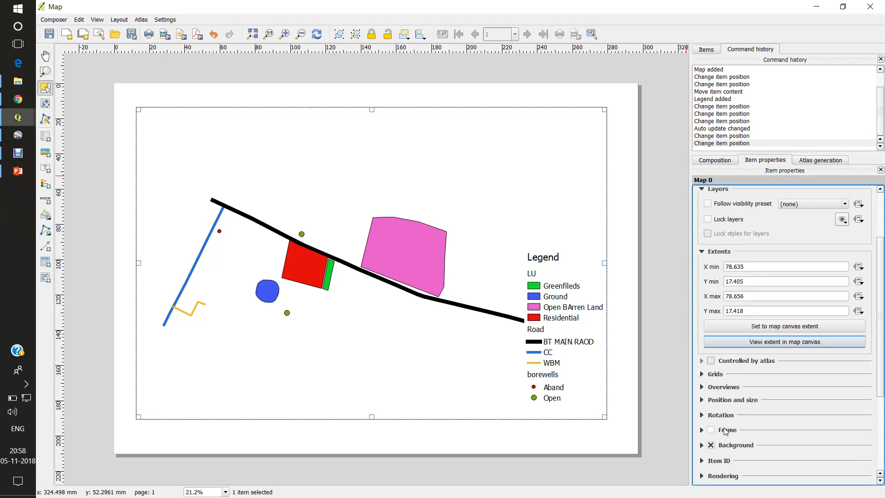
{"action": "left_click", "coordinate": [711, 430]}
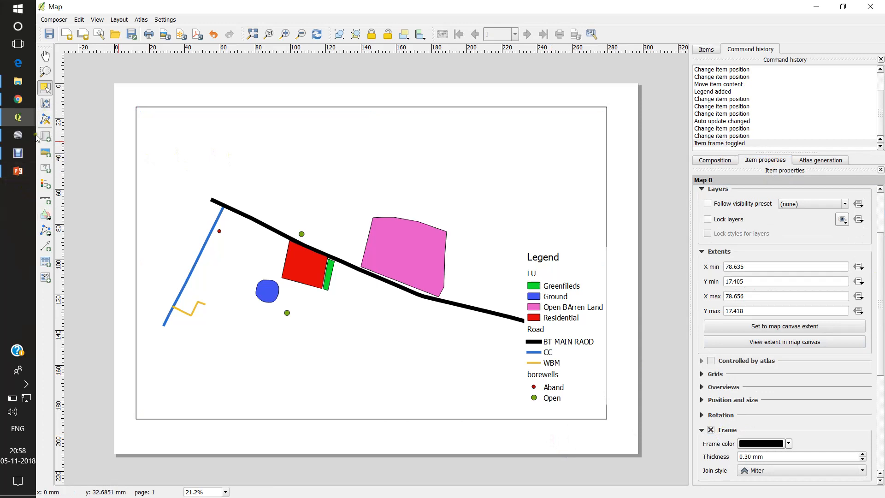
Step: Add a label at the top centre of the map reading LAYOUT OF PROPOSED AREA
{"action": "left_click", "coordinate": [44, 170]}
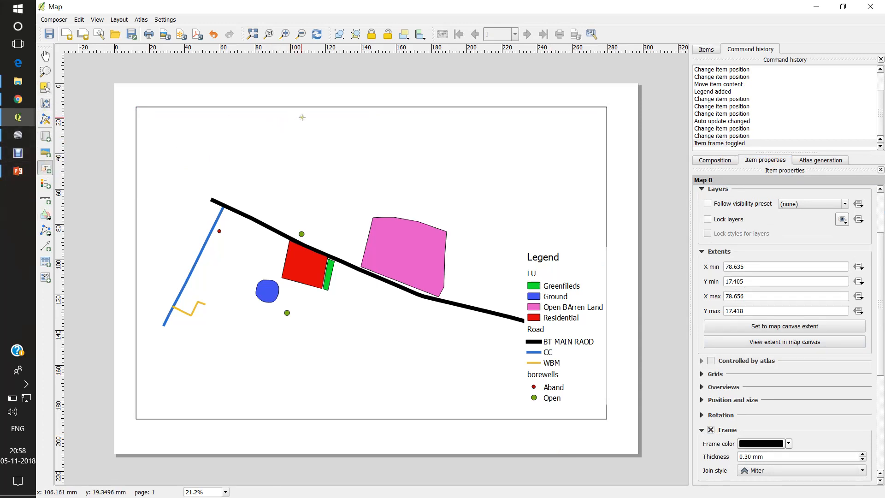
{"action": "left_click_drag", "start_coordinate": [424, 146], "coordinate": [467, 143]}
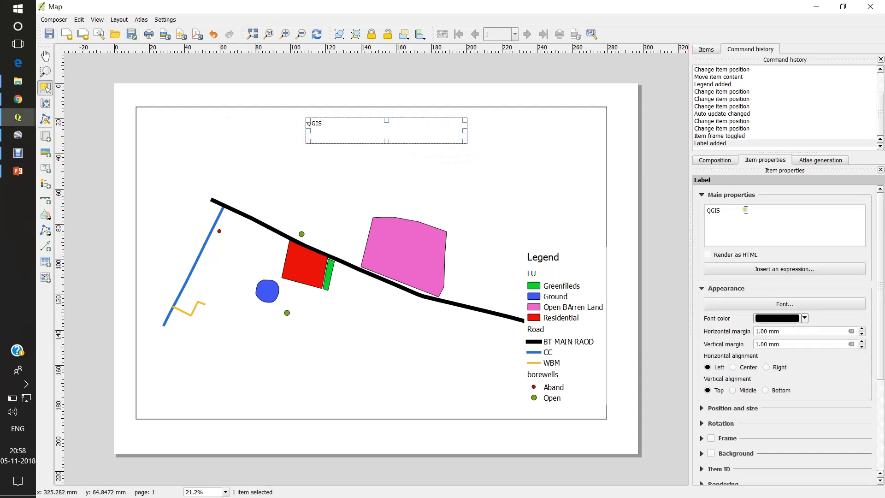
{"action": "double_click", "coordinate": [701, 211]}
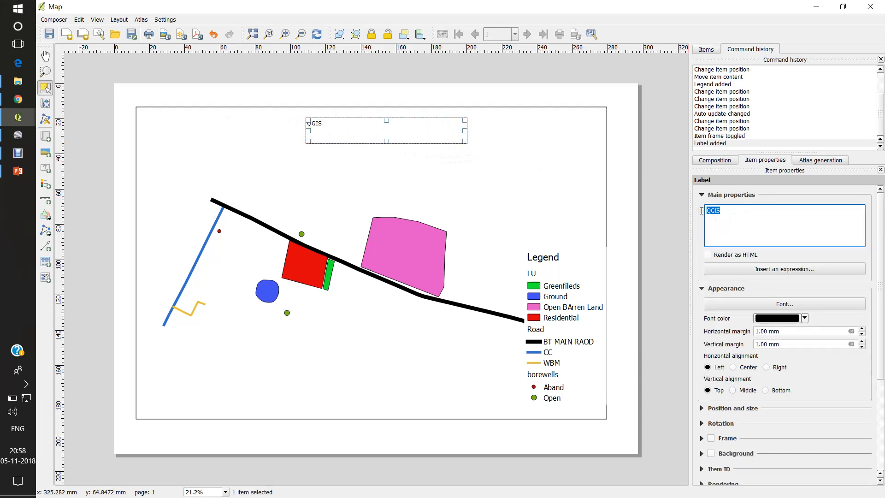
{"action": "type", "text": "LAYOUT OF PROPOSED AREA"}
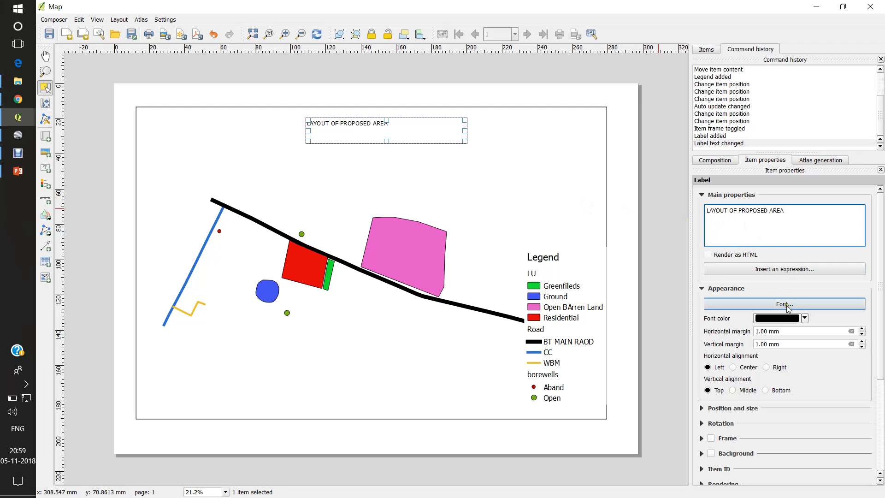
Step: Set the title label's font size to 28
{"action": "left_click", "coordinate": [784, 304]}
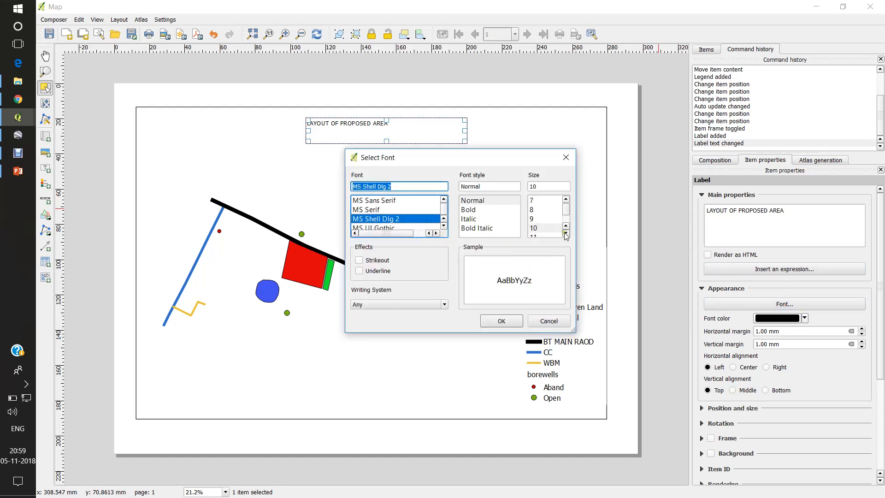
{"action": "left_click", "coordinate": [566, 233]}
{"action": "left_click", "coordinate": [566, 234]}
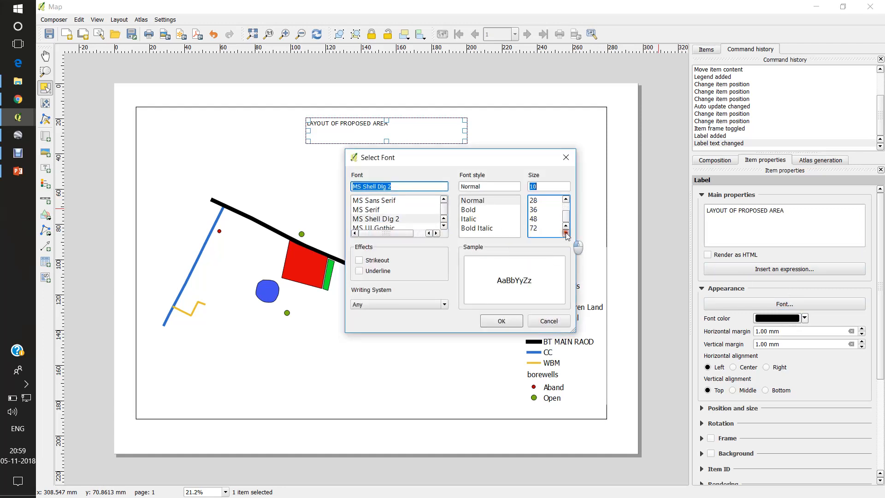
{"action": "left_click", "coordinate": [535, 201]}
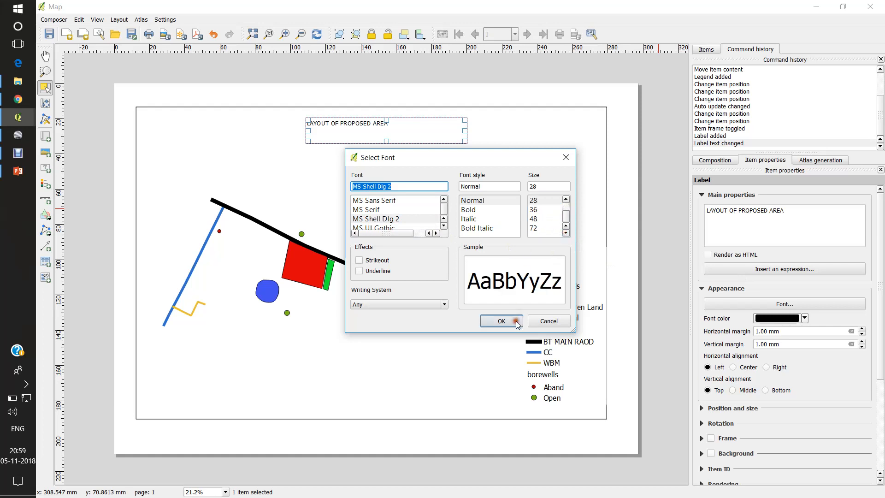
{"action": "left_click", "coordinate": [519, 319]}
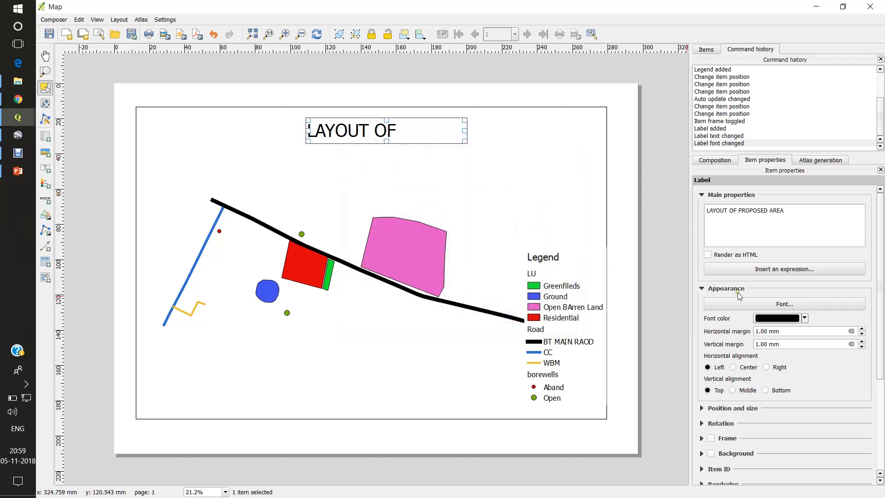
Step: Set the title label's font size to 14
{"action": "left_click", "coordinate": [784, 304]}
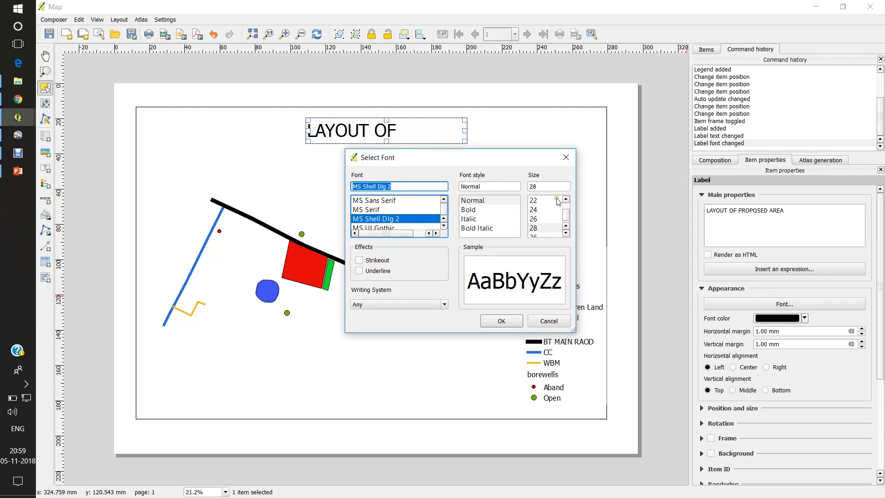
{"action": "double_click", "coordinate": [548, 184]}
{"action": "type", "text": "14"}
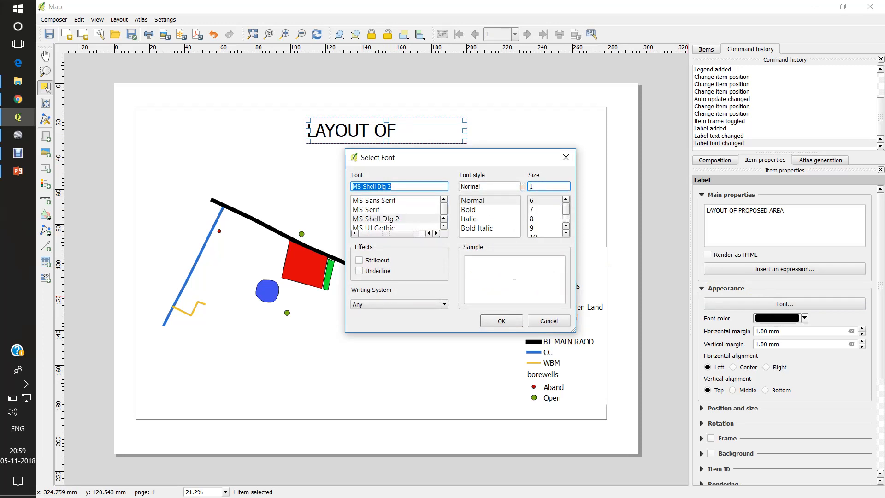
{"action": "left_click", "coordinate": [508, 319]}
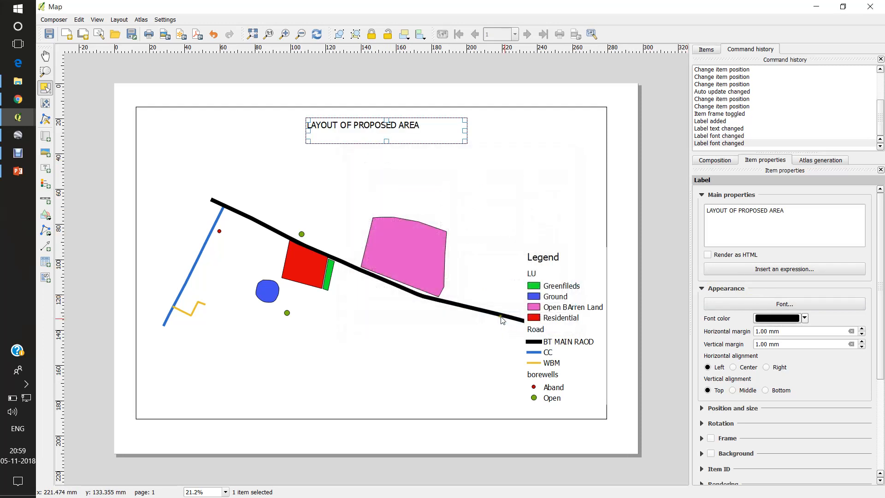
Step: Align the title text to the centre horizontally and to the middle vertically within its label
{"action": "left_click", "coordinate": [733, 390]}
{"action": "left_click", "coordinate": [733, 368]}
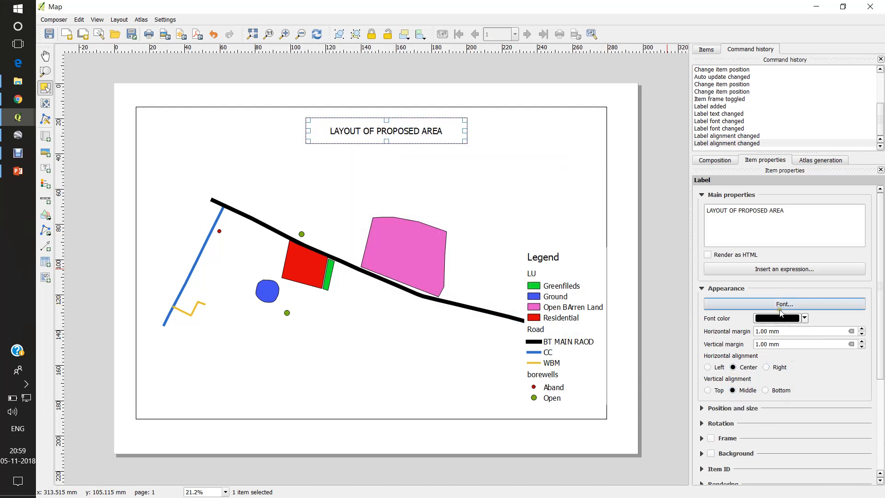
{"action": "scroll", "coordinate": [772, 413], "scroll_direction": "down", "scroll_amount": 1}
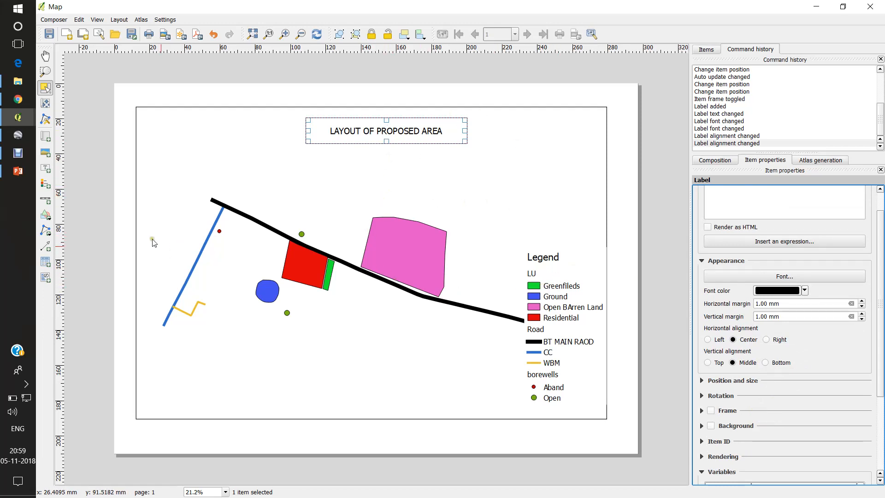
Step: Add a scale bar near the bottom centre of the map and adjust the height of its box
{"action": "left_click", "coordinate": [45, 200]}
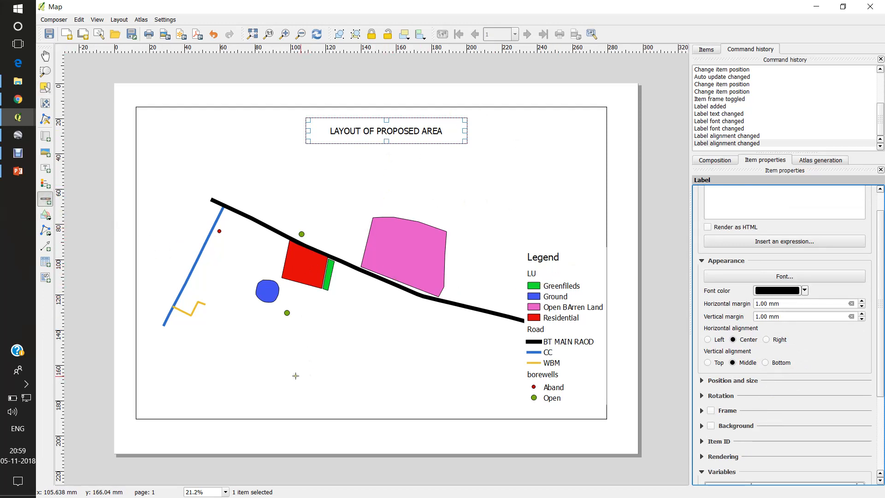
{"action": "mouse_move", "coordinate": [258, 373]}
{"action": "left_mouse_down"}
{"action": "mouse_move", "coordinate": [352, 405]}
{"action": "mouse_move", "coordinate": [418, 392]}
{"action": "left_mouse_up"}
{"action": "left_click_drag", "start_coordinate": [337, 407], "coordinate": [335, 400]}
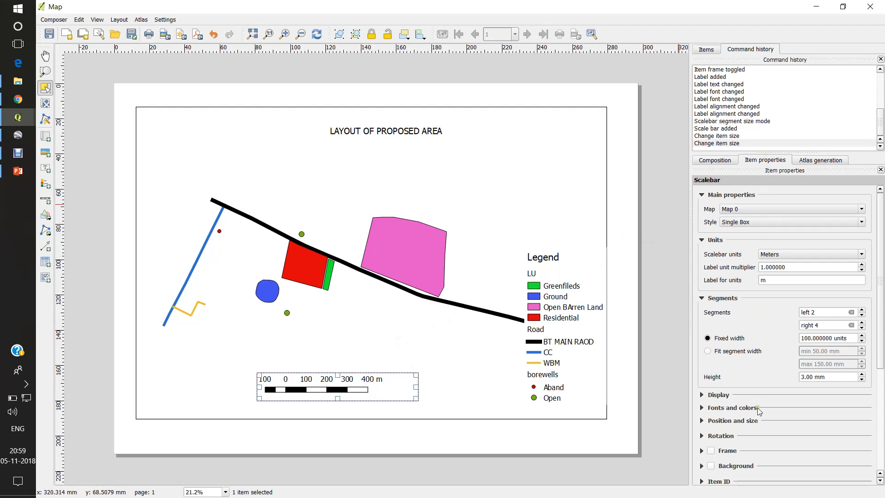
Step: Try Feet as the scale bar's units and switch them back to Meters
{"action": "left_click", "coordinate": [795, 254]}
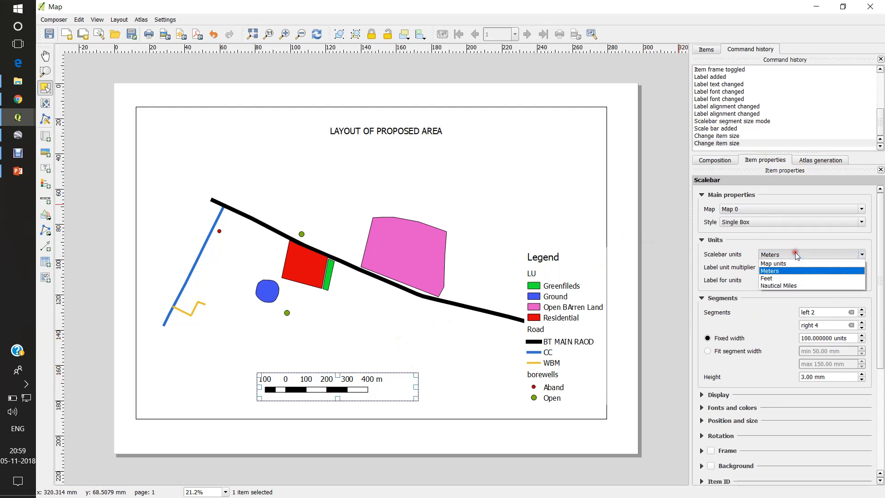
{"action": "left_click", "coordinate": [793, 279]}
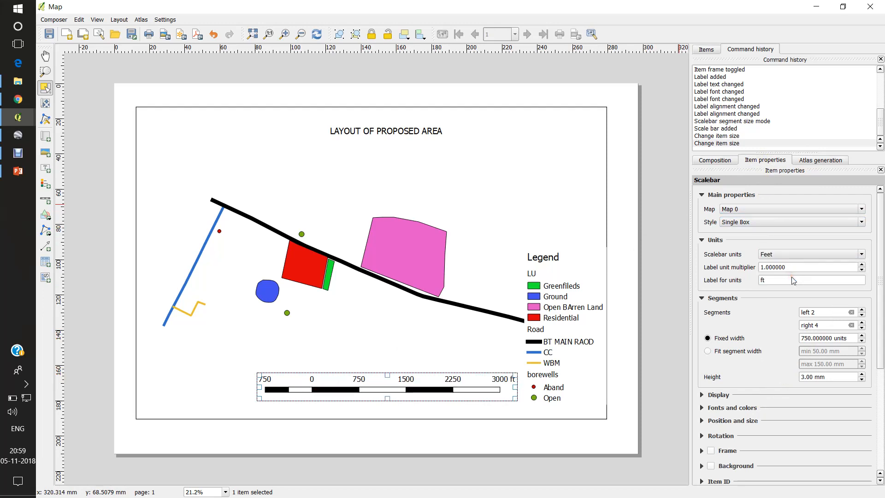
{"action": "left_click", "coordinate": [798, 255]}
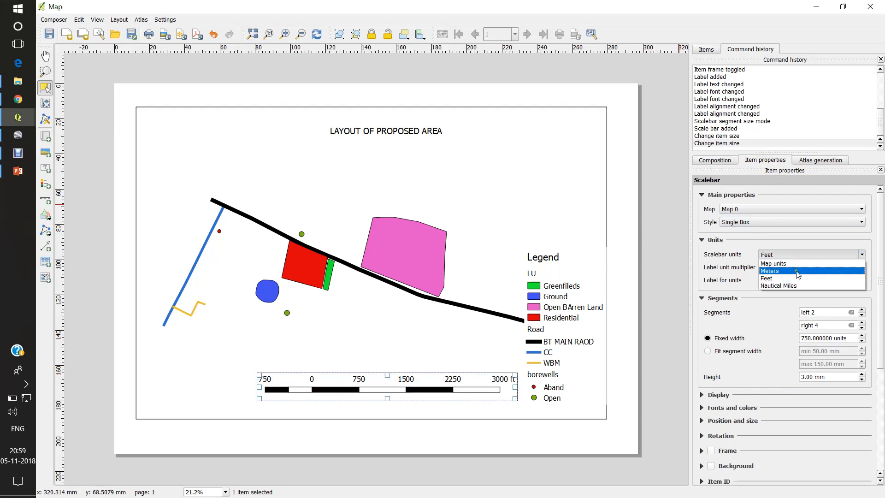
{"action": "left_click", "coordinate": [798, 271]}
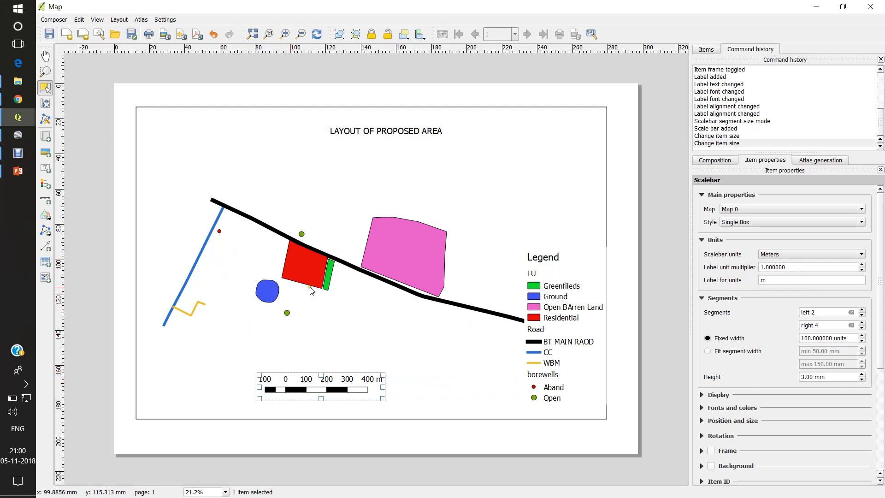
Step: Move the legend up into the upper-right area of the map, clear of the main road
{"action": "left_click", "coordinate": [585, 323]}
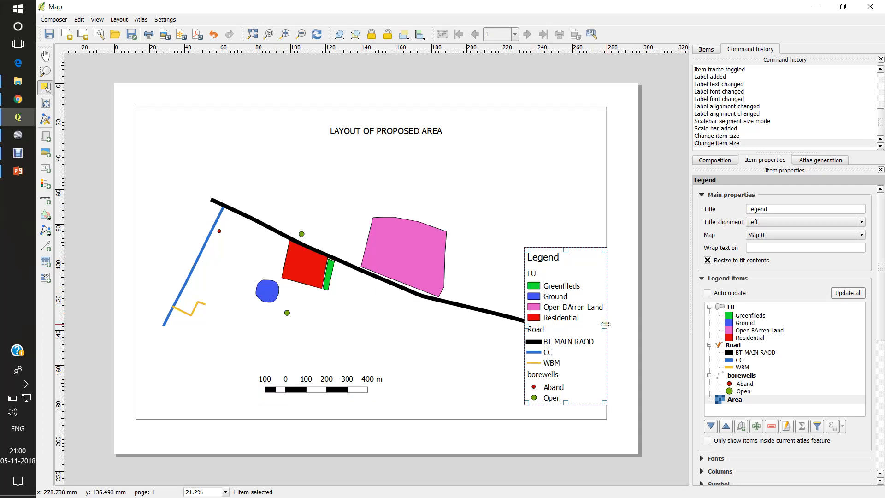
{"action": "left_click_drag", "start_coordinate": [572, 282], "coordinate": [556, 186]}
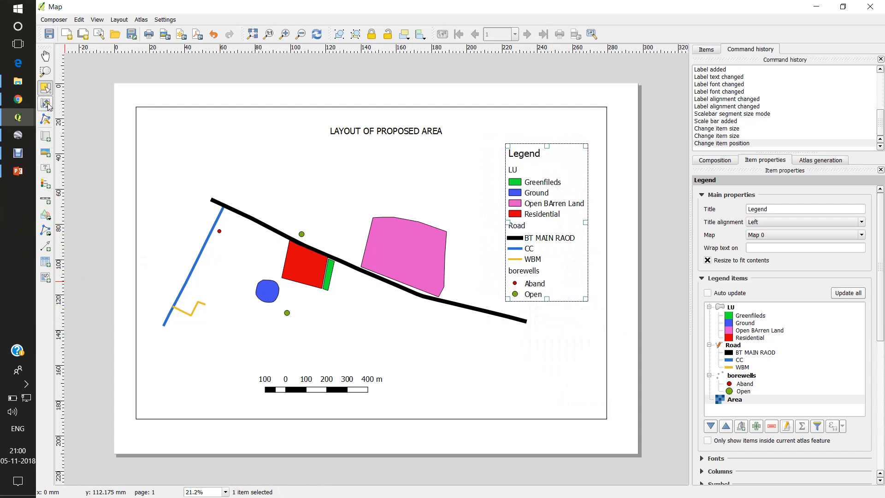
Step: Add a small triangle shape as a north marker above the legend in the map's upper-right corner
{"action": "left_click", "coordinate": [48, 219]}
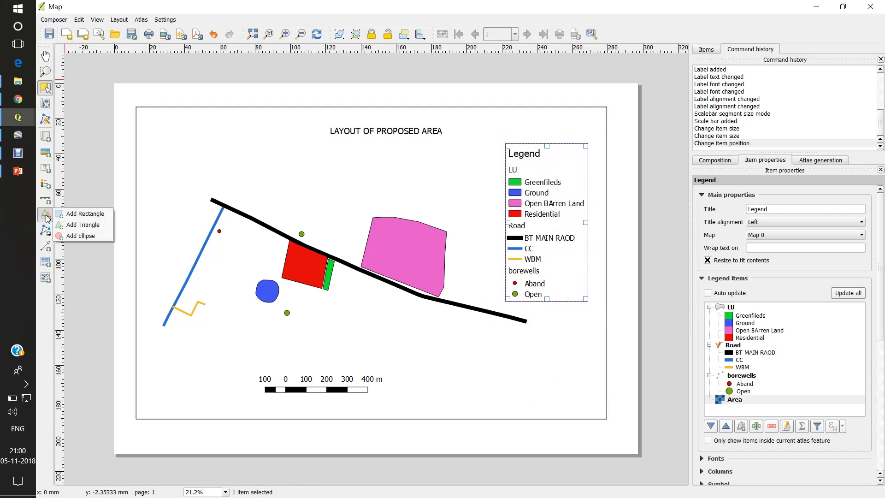
{"action": "left_click", "coordinate": [94, 225]}
{"action": "left_click_drag", "start_coordinate": [547, 136], "coordinate": [590, 131]}
{"action": "left_click", "coordinate": [568, 157]}
{"action": "left_click", "coordinate": [483, 149]}
{"action": "left_click", "coordinate": [564, 379]}
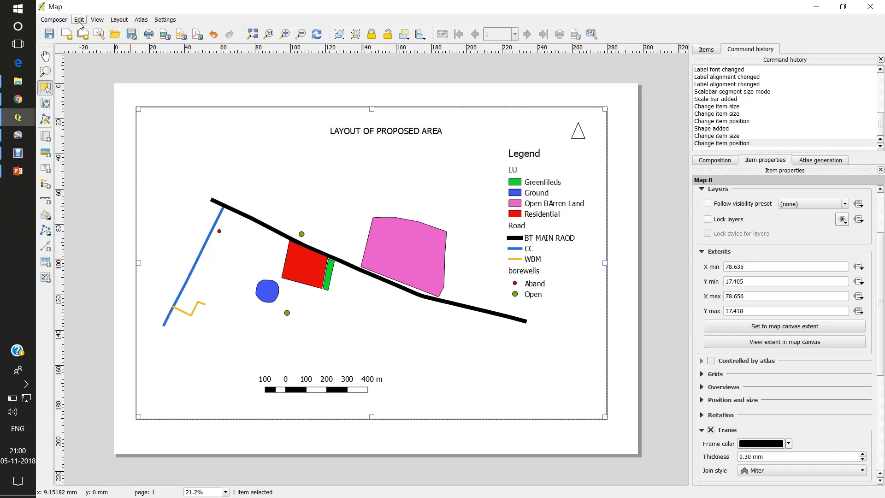
Step: Export the map as a JPEG image named layout at a resolution of 600 dpi
{"action": "left_click", "coordinate": [54, 19]}
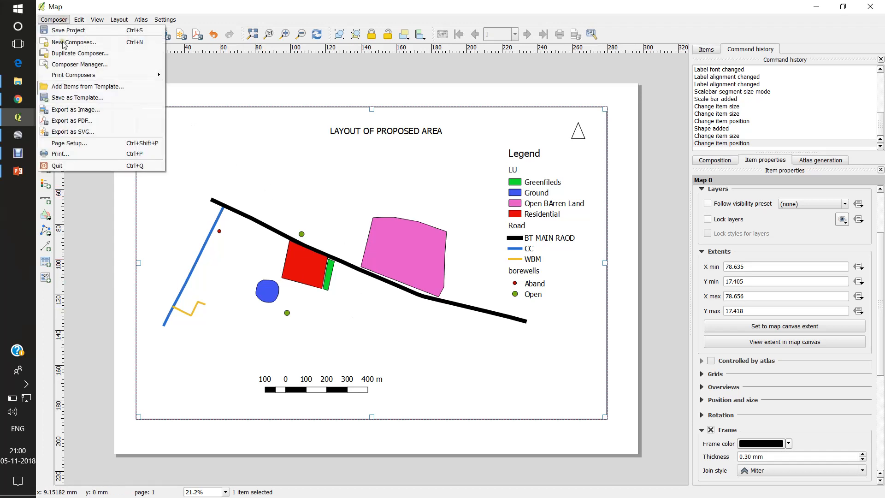
{"action": "left_click", "coordinate": [87, 111]}
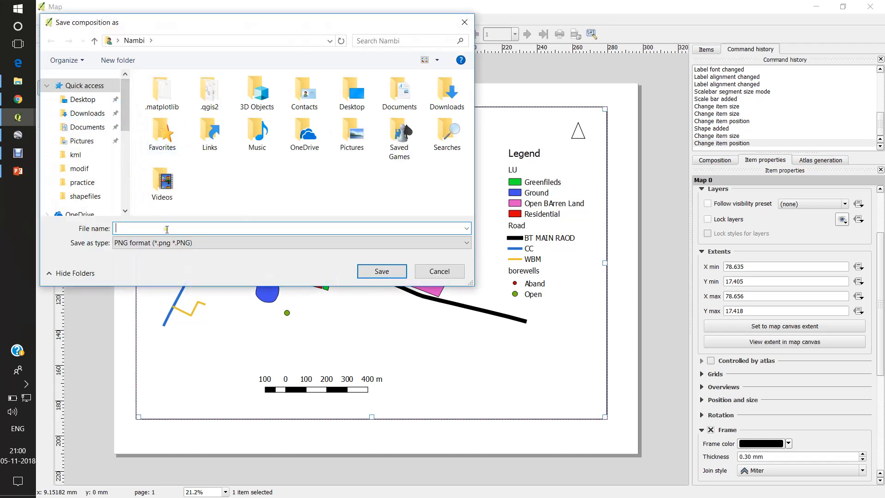
{"action": "type", "text": "layout"}
{"action": "left_click", "coordinate": [167, 243]}
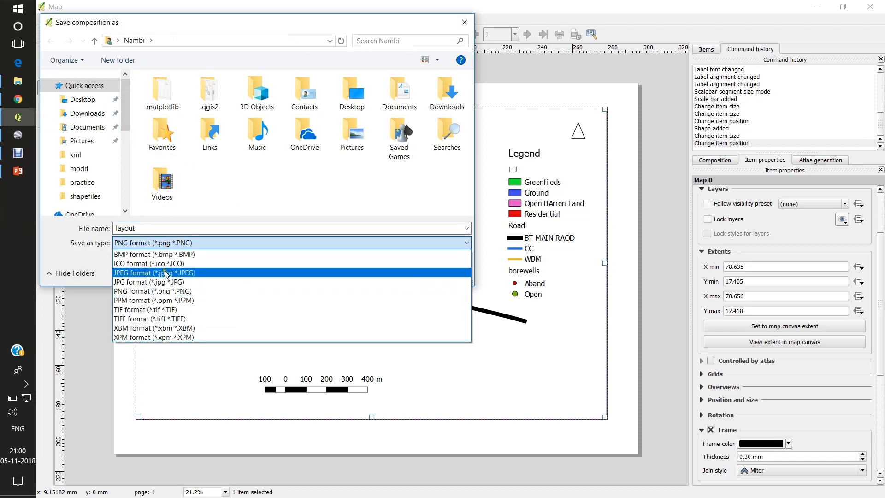
{"action": "left_click", "coordinate": [200, 273]}
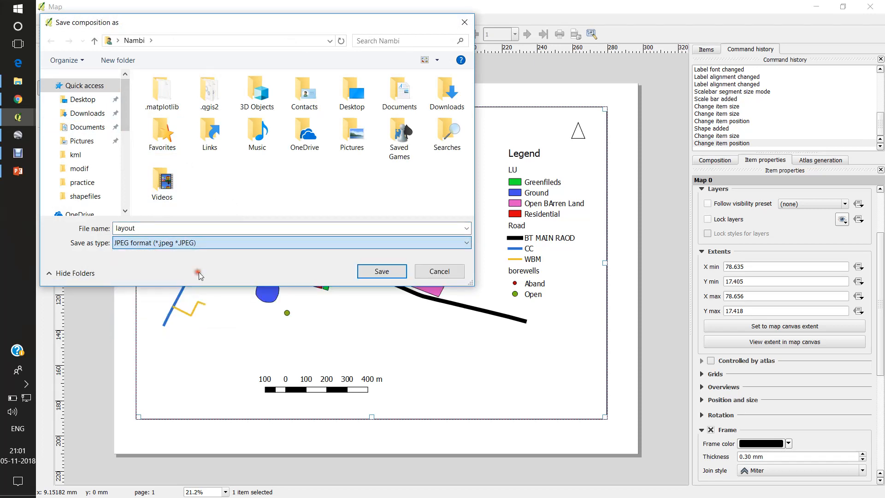
{"action": "left_click", "coordinate": [385, 272]}
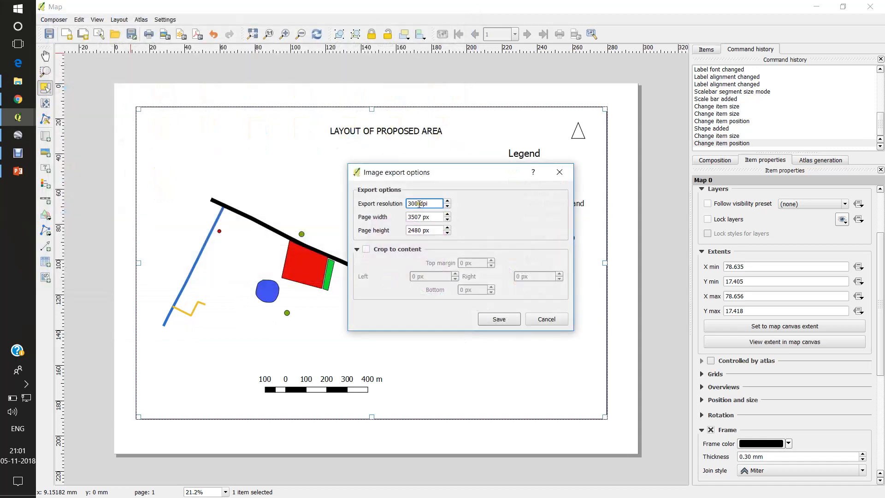
{"action": "left_click_drag", "start_coordinate": [419, 204], "coordinate": [393, 204]}
{"action": "type", "text": "600"}
{"action": "left_click", "coordinate": [499, 319]}
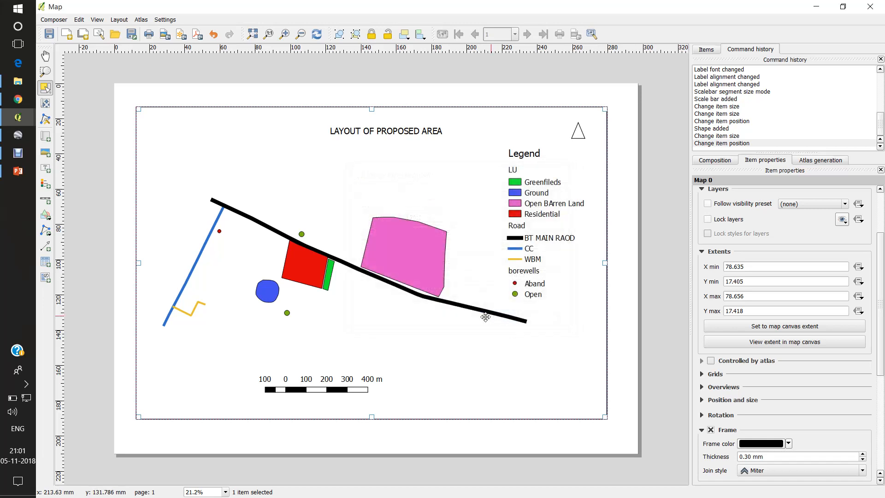
Step: Switch to File Explorer to check the Desktop folder for the exported image, and return to the map composer
{"action": "left_click", "coordinate": [3, 79]}
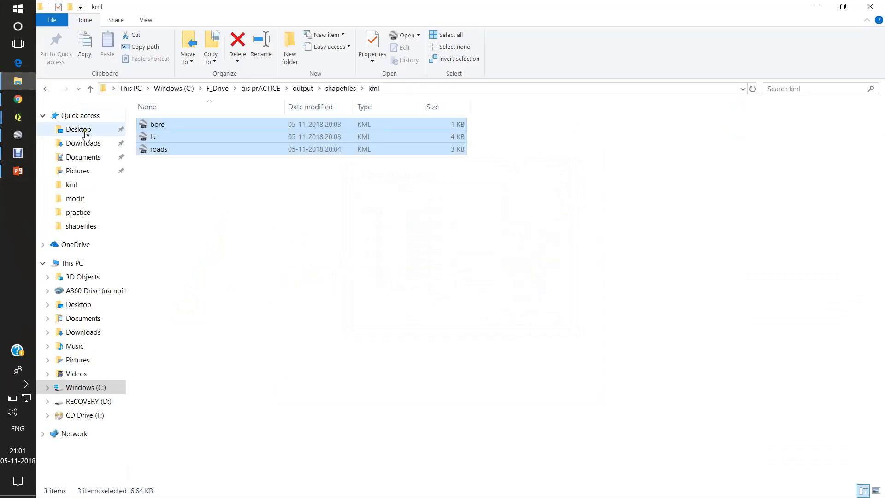
{"action": "left_click", "coordinate": [81, 130]}
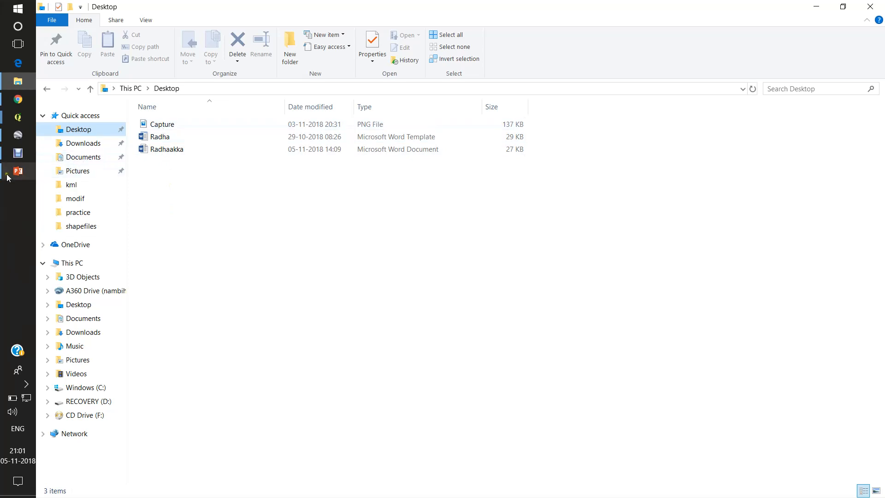
{"action": "mouse_move", "coordinate": [18, 119]}
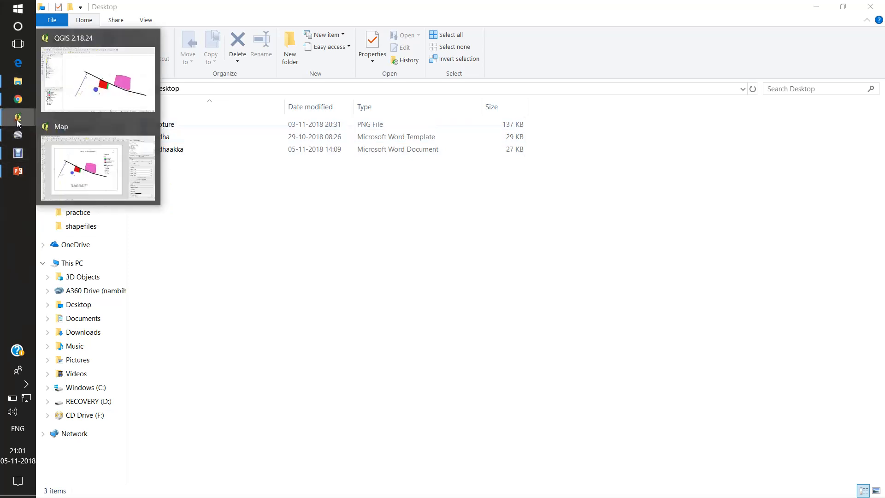
{"action": "left_click", "coordinate": [67, 153]}
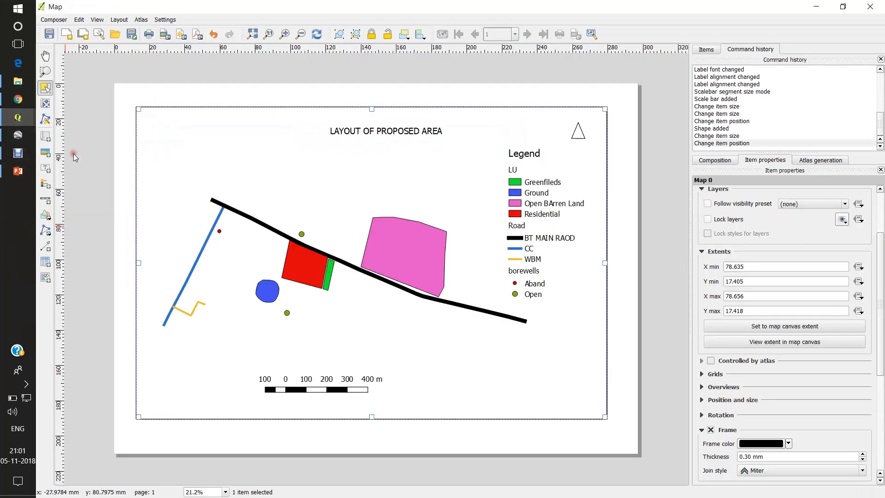
Step: Export the map as a PDF named layout to the Desktop folder
{"action": "left_click", "coordinate": [54, 20]}
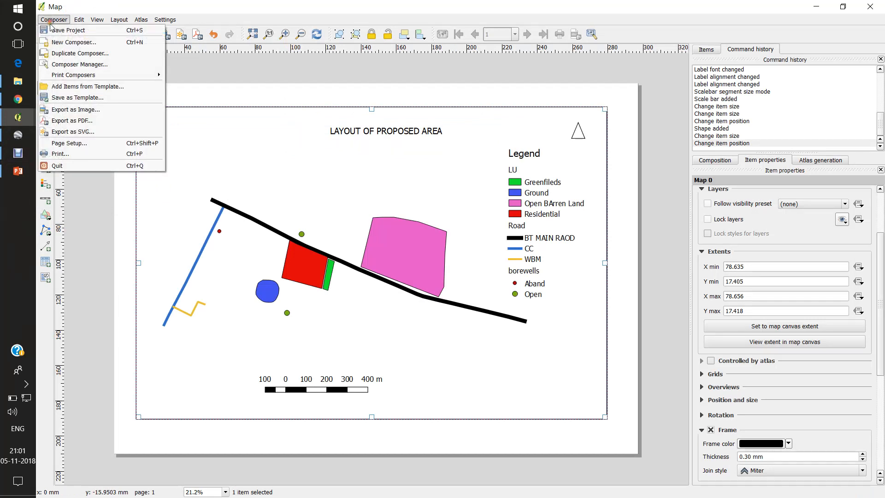
{"action": "left_click", "coordinate": [90, 120]}
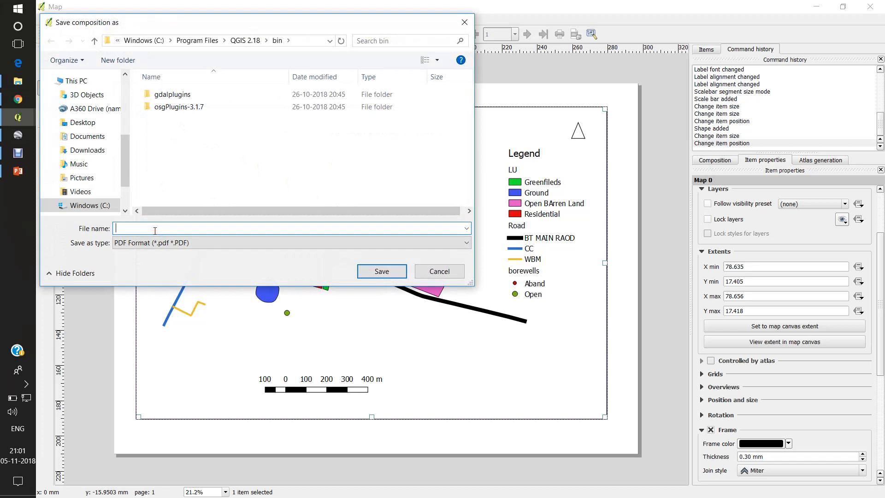
{"action": "type", "text": "lau"}
{"action": "key", "text": "BackSpace"}
{"action": "key", "text": "BackSpace"}
{"action": "key", "text": "BackSpace"}
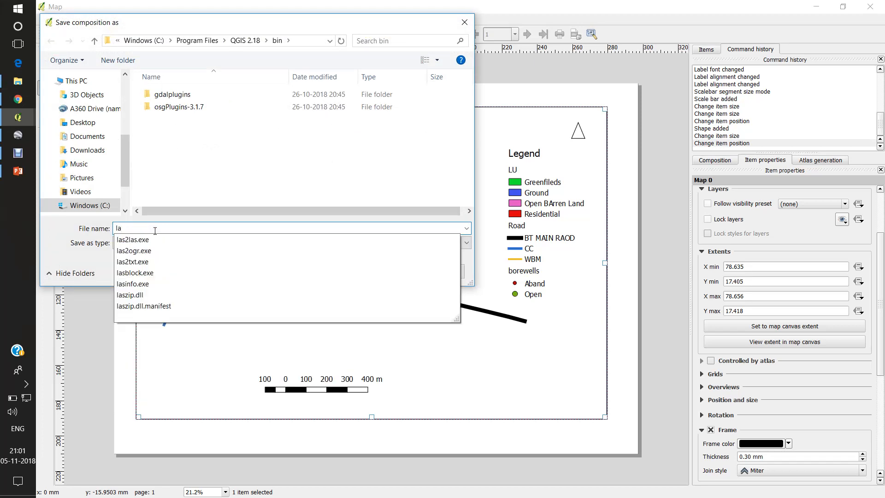
{"action": "type", "text": "yout"}
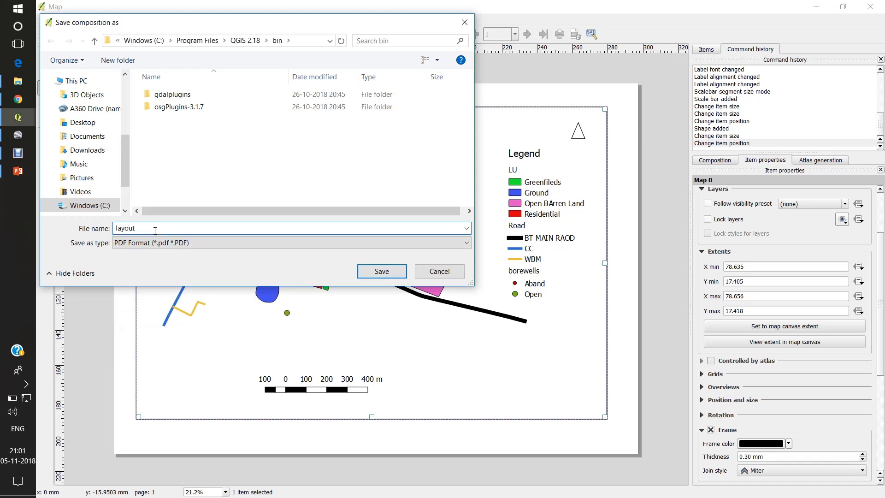
{"action": "left_click", "coordinate": [359, 274]}
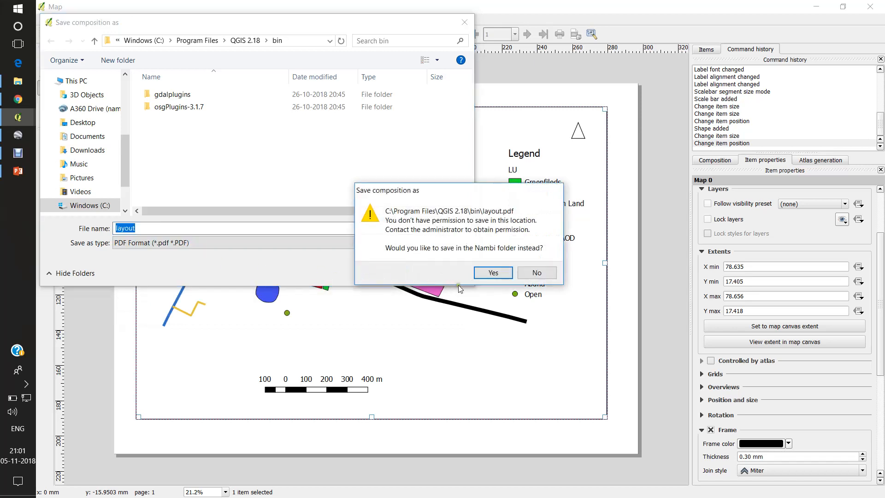
{"action": "left_click", "coordinate": [537, 273]}
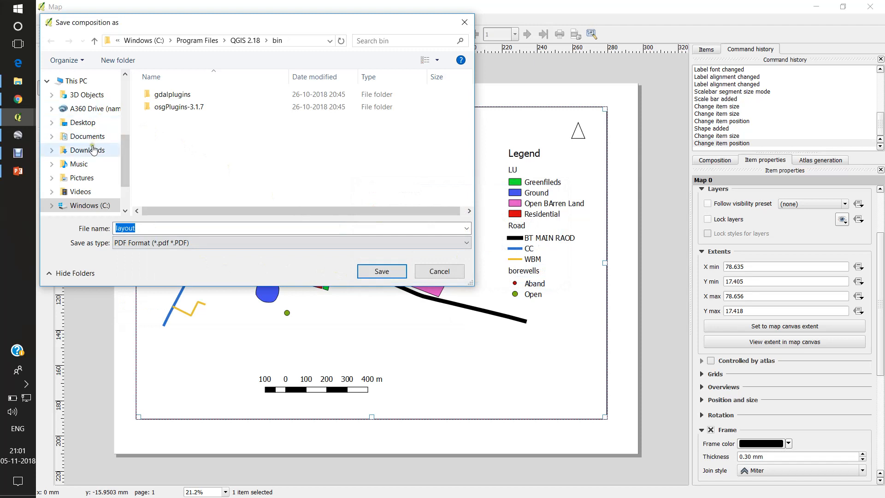
{"action": "left_click", "coordinate": [83, 122]}
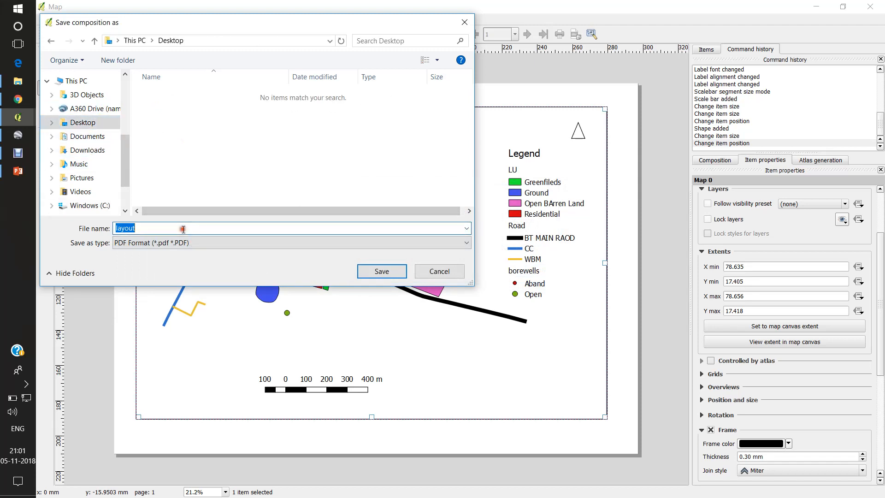
{"action": "left_click", "coordinate": [364, 272]}
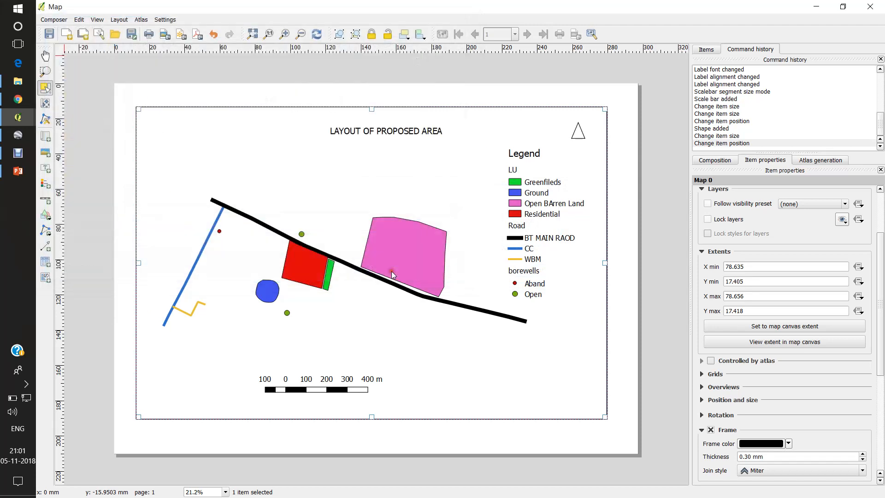
Step: Open the exported layout PDF from the Desktop in File Explorer, inspect the whole page, and return to the map composer
{"action": "left_click", "coordinate": [17, 81]}
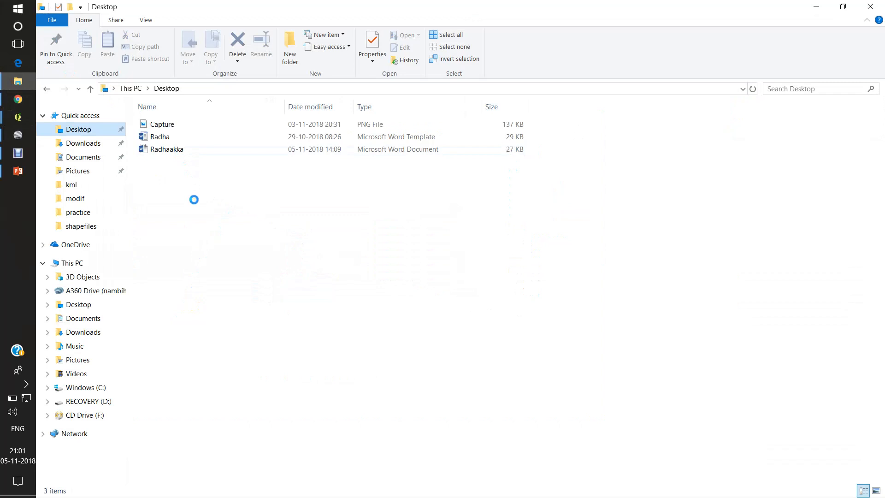
{"action": "left_click", "coordinate": [161, 162]}
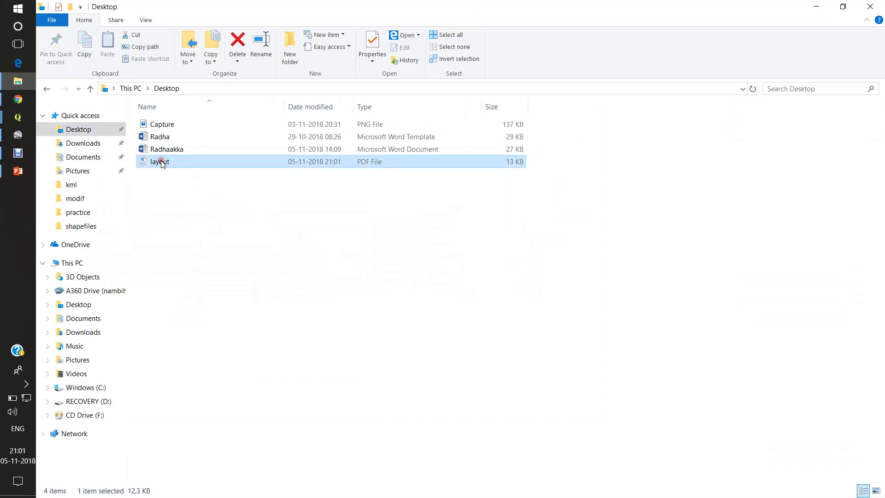
{"action": "double_click", "coordinate": [162, 162]}
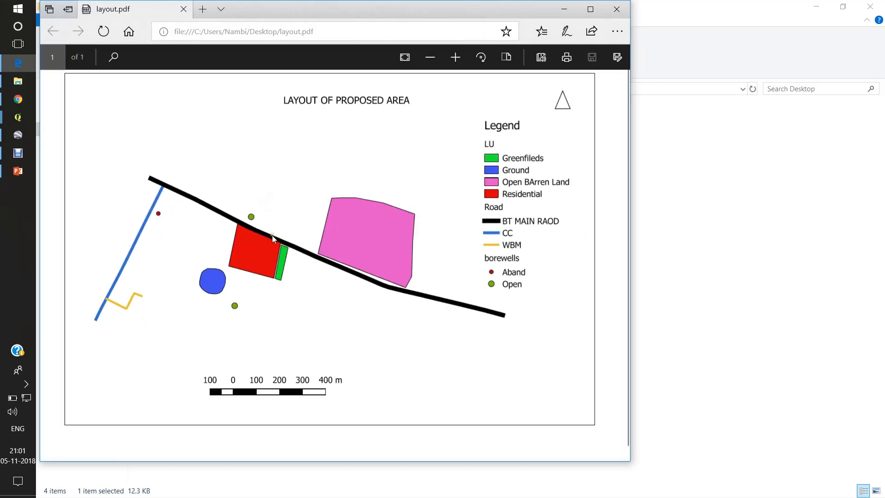
{"action": "scroll", "coordinate": [279, 277], "scroll_direction": "down", "scroll_amount": 2}
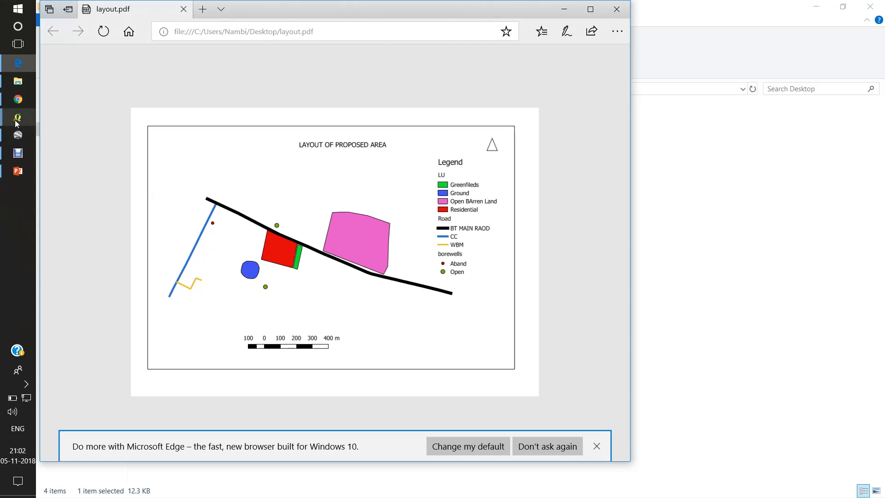
{"action": "mouse_move", "coordinate": [18, 117]}
{"action": "left_click", "coordinate": [44, 140]}
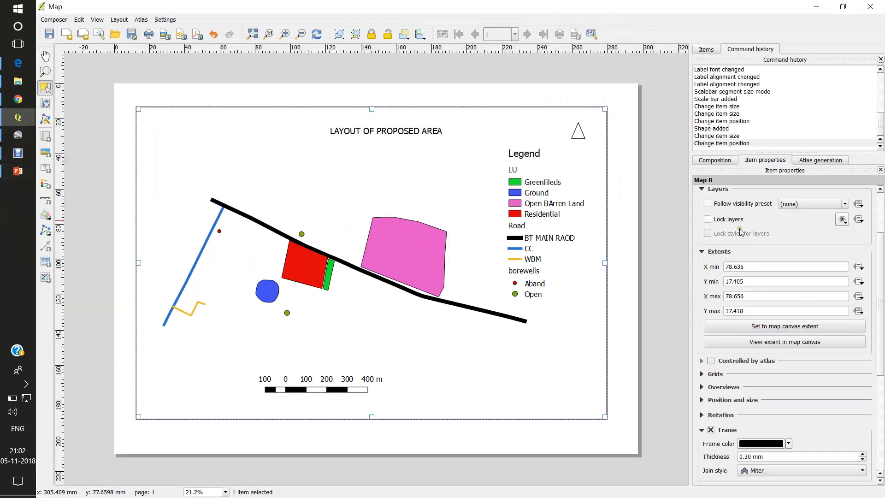
Step: Review the paper size and orientation settings in the page setup and close it without applying changes
{"action": "left_click", "coordinate": [52, 20]}
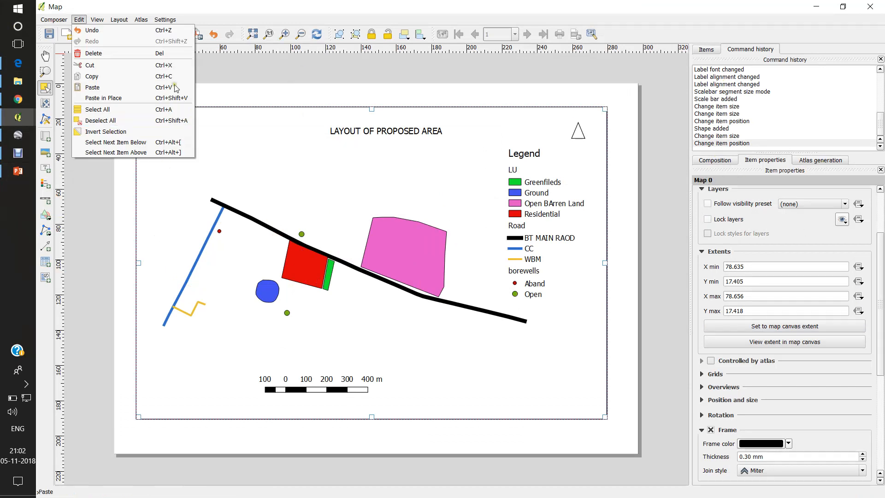
{"action": "mouse_move", "coordinate": [53, 20]}
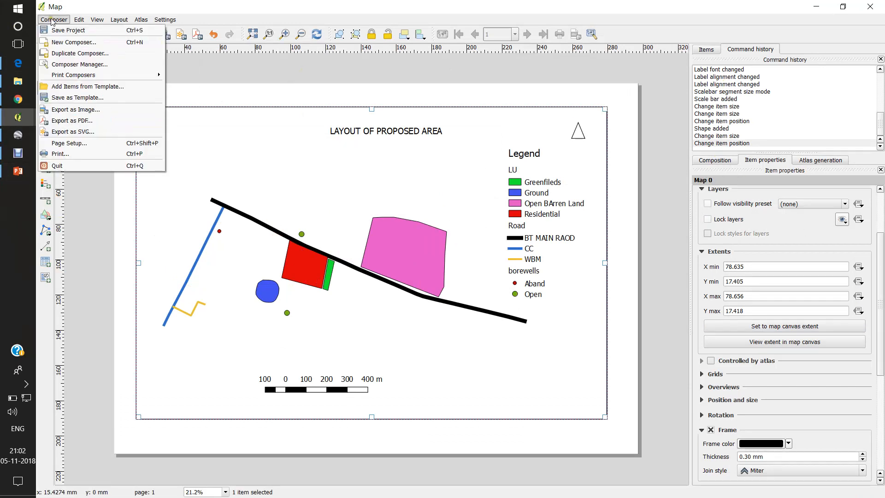
{"action": "left_click", "coordinate": [71, 143]}
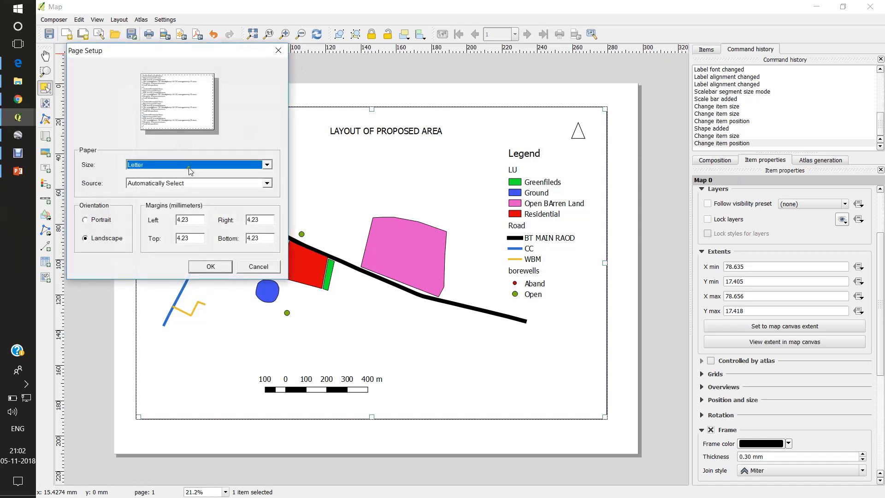
{"action": "left_click", "coordinate": [191, 171]}
{"action": "left_click", "coordinate": [105, 262]}
{"action": "left_click", "coordinate": [262, 270]}
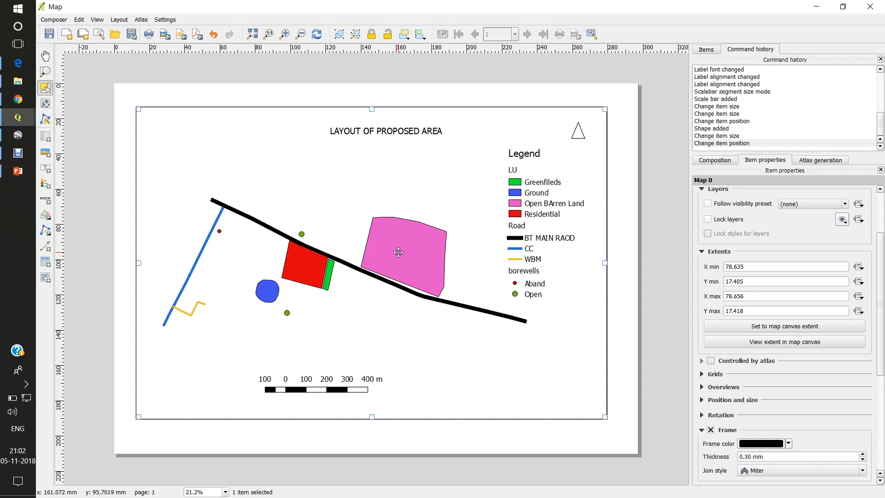
Step: Switch to Google Earth Pro, turn on historical imagery, and view the digitized area as of 5/27/2000
{"action": "left_click", "coordinate": [10, 140]}
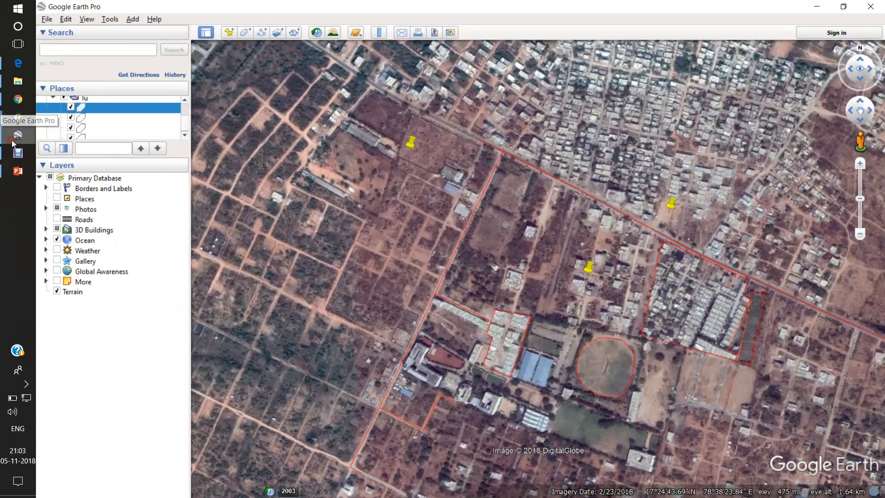
{"action": "left_click", "coordinate": [13, 140]}
{"action": "left_click", "coordinate": [13, 140]}
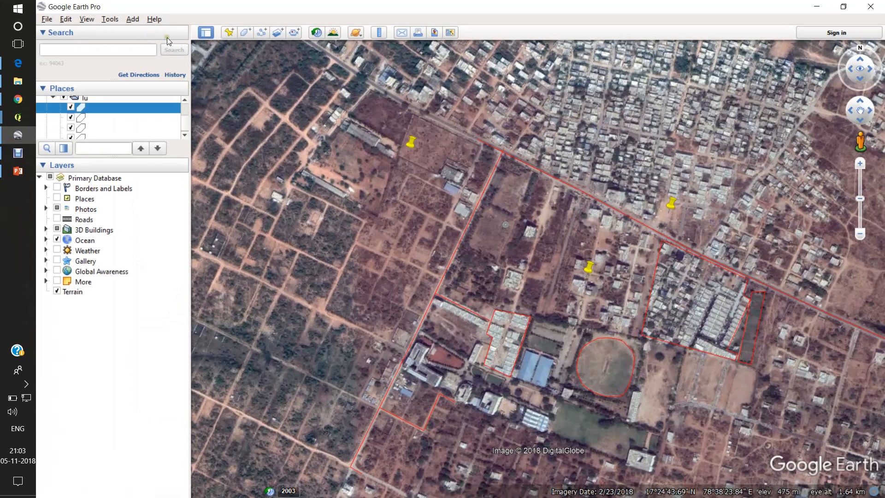
{"action": "left_click", "coordinate": [317, 37]}
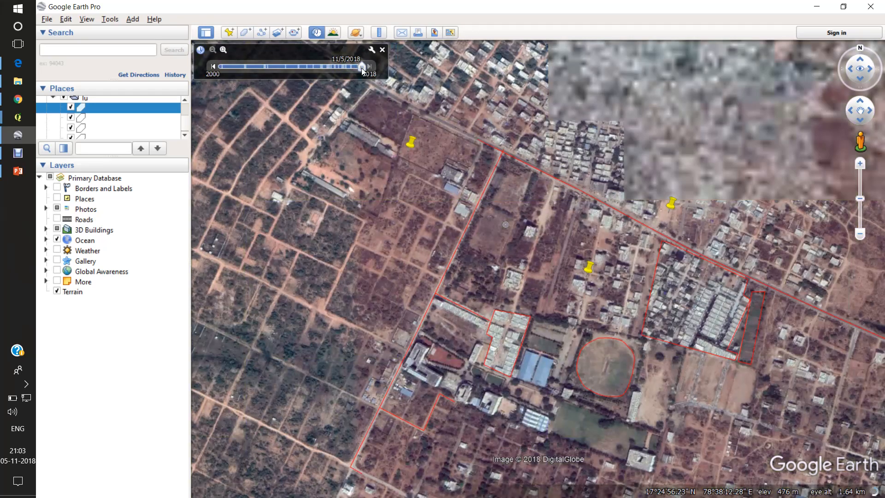
{"action": "left_click_drag", "start_coordinate": [363, 69], "coordinate": [223, 69]}
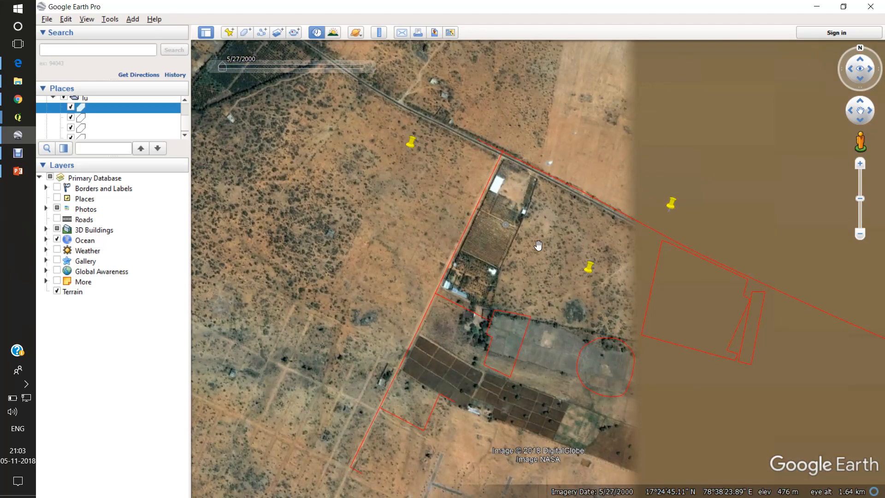
{"action": "left_click_drag", "start_coordinate": [549, 297], "coordinate": [462, 293]}
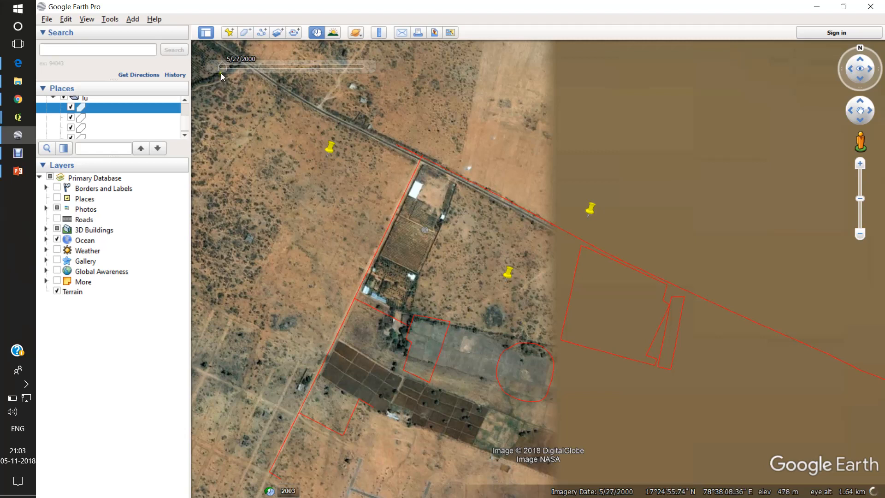
Step: Compare the oldest and newest historical imagery of the area, ending on the 2/23/2018 imagery
{"action": "left_click_drag", "start_coordinate": [222, 77], "coordinate": [370, 82]}
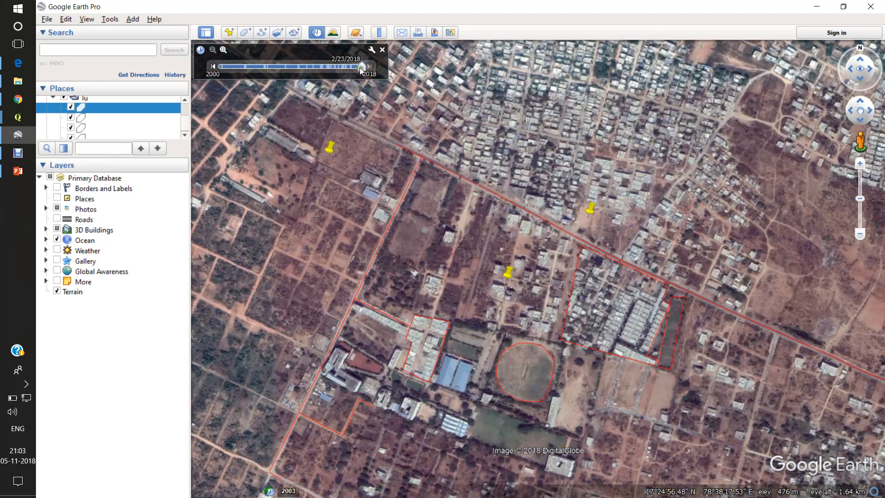
{"action": "left_click", "coordinate": [214, 66]}
{"action": "left_click_drag", "start_coordinate": [220, 66], "coordinate": [366, 66]}
{"action": "left_click_drag", "start_coordinate": [366, 67], "coordinate": [397, 66]}
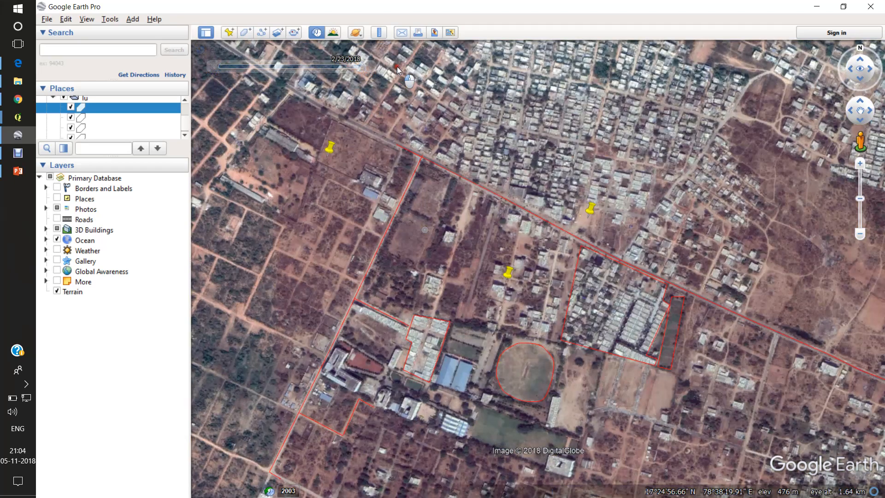
Step: Examine the settlements, main road and open land surrounding the digitized features in the 2018 imagery
{"action": "left_click_drag", "start_coordinate": [553, 135], "coordinate": [541, 173]}
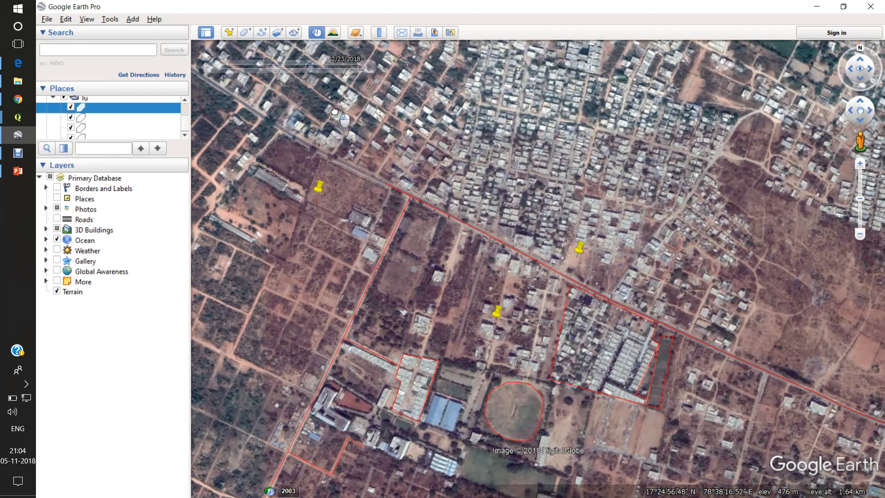
{"action": "left_click_drag", "start_coordinate": [344, 121], "coordinate": [370, 176]}
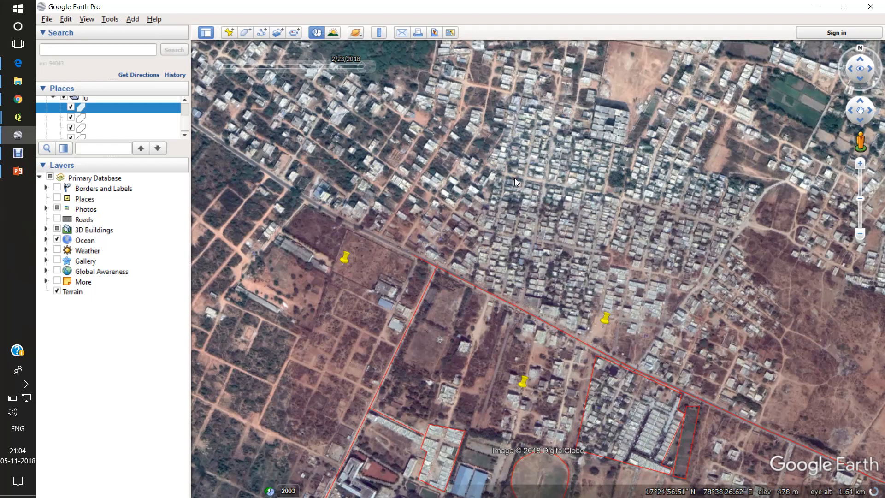
{"action": "left_click_drag", "start_coordinate": [423, 176], "coordinate": [578, 256]}
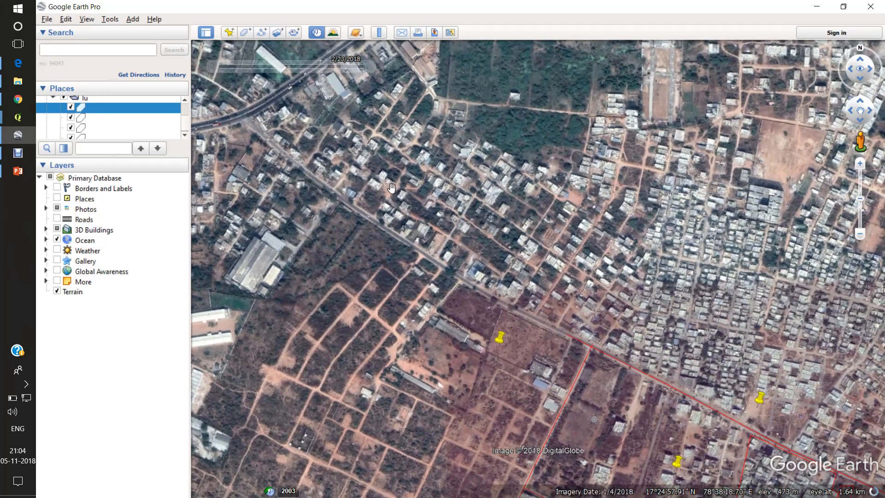
{"action": "left_click_drag", "start_coordinate": [571, 325], "coordinate": [740, 454]}
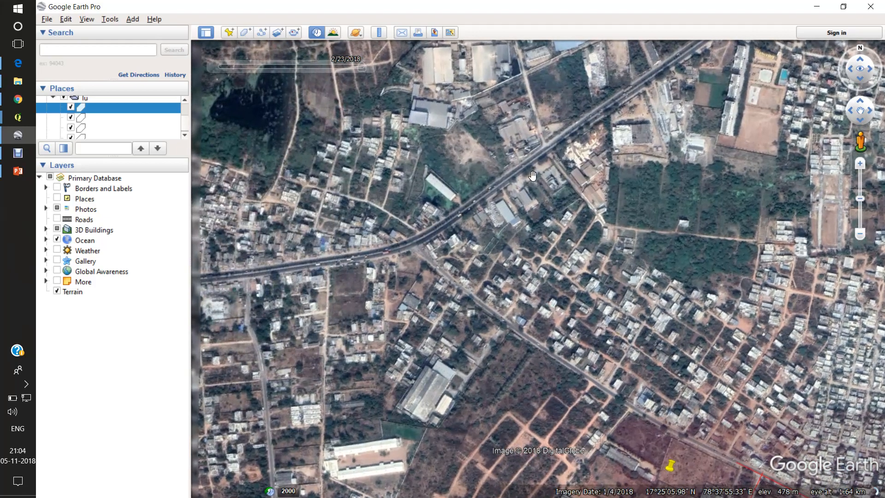
{"action": "left_click_drag", "start_coordinate": [661, 278], "coordinate": [371, 137]}
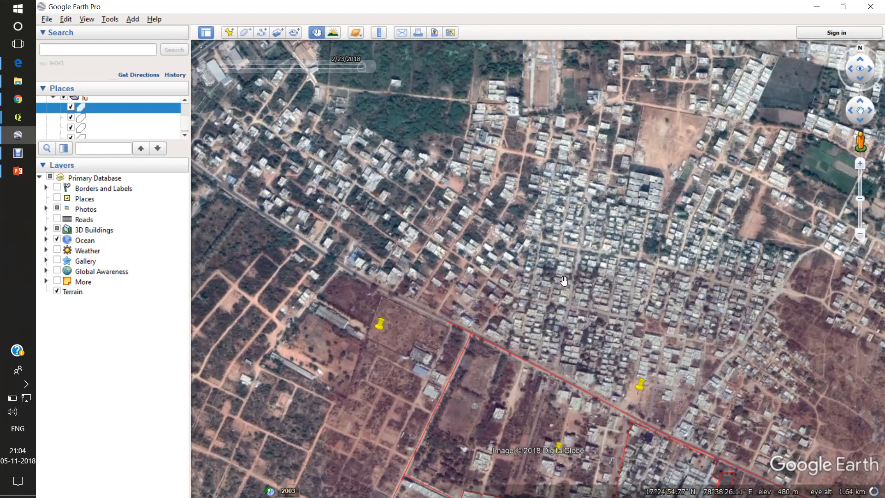
{"action": "left_click_drag", "start_coordinate": [563, 281], "coordinate": [483, 154]}
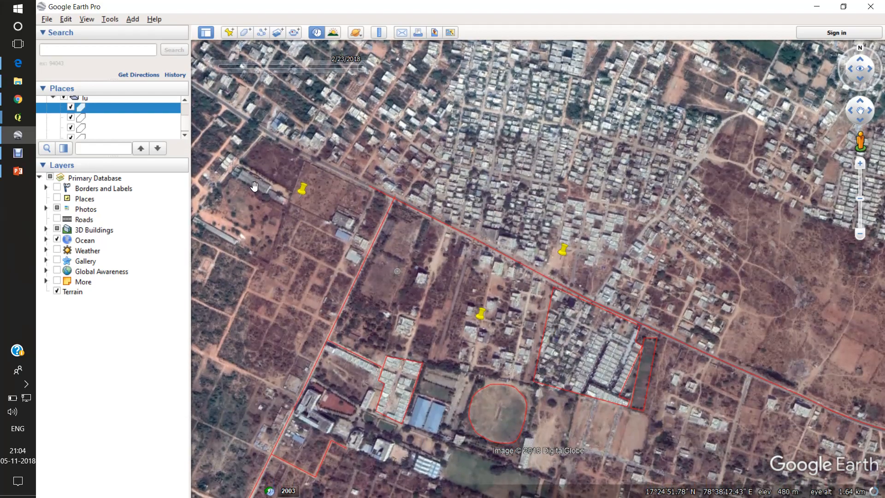
{"action": "mouse_move", "coordinate": [15, 140]}
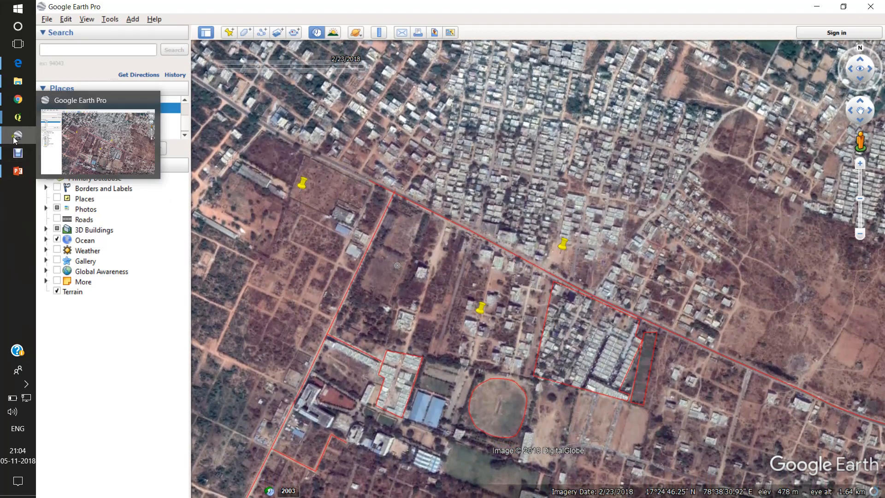
{"action": "left_click_drag", "start_coordinate": [469, 263], "coordinate": [507, 240]}
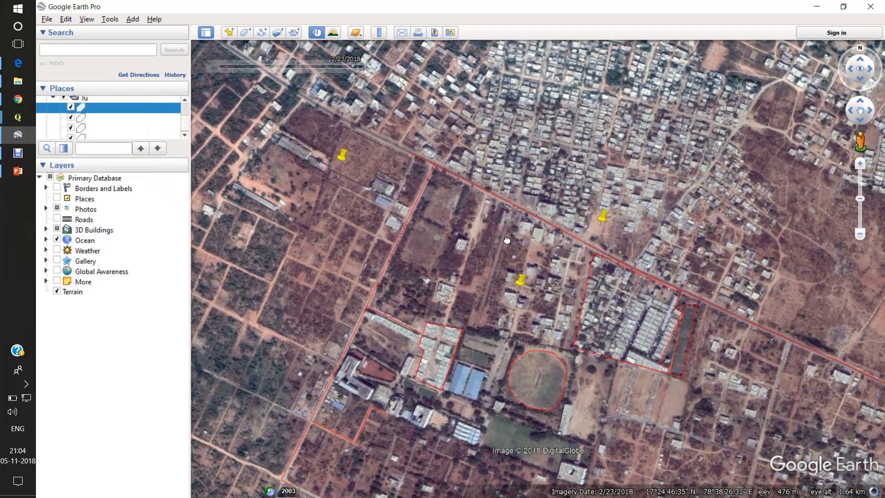